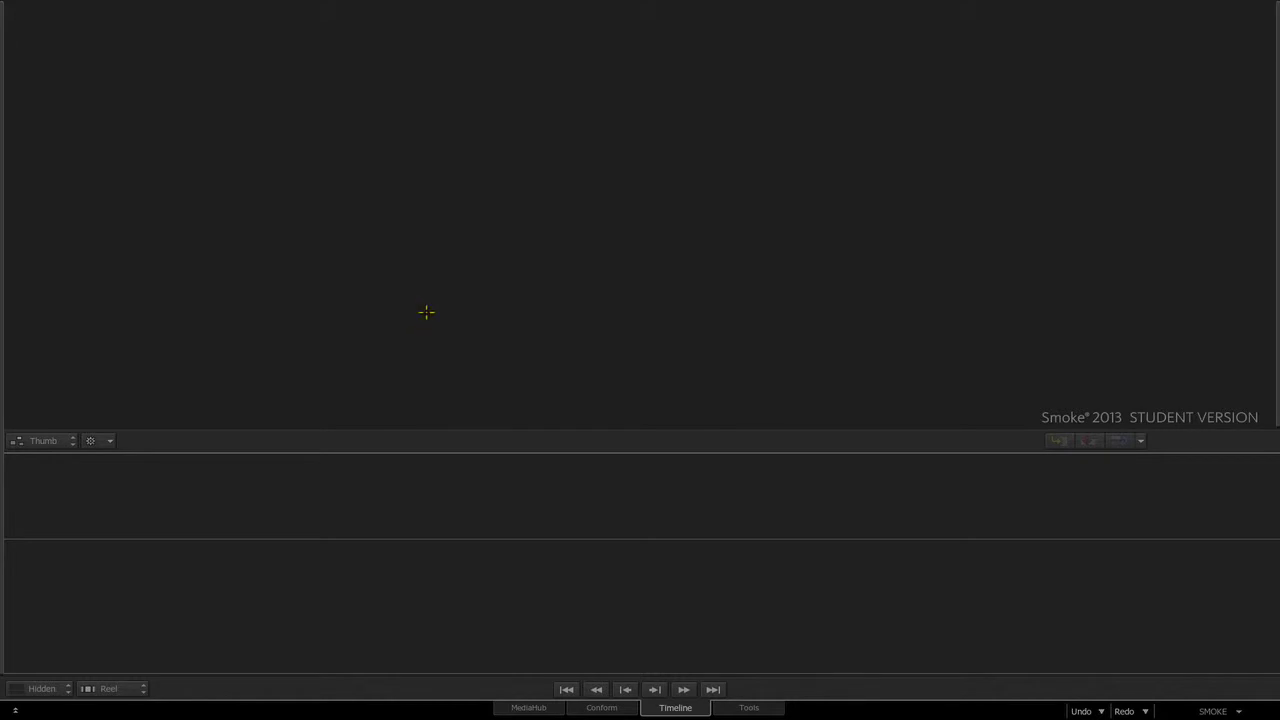
Step: Create a white colour source clip at 1920 x 1080 HD, 25 fps, with a duration of 00:00:03:00
drag(482, 452, 457, 463)
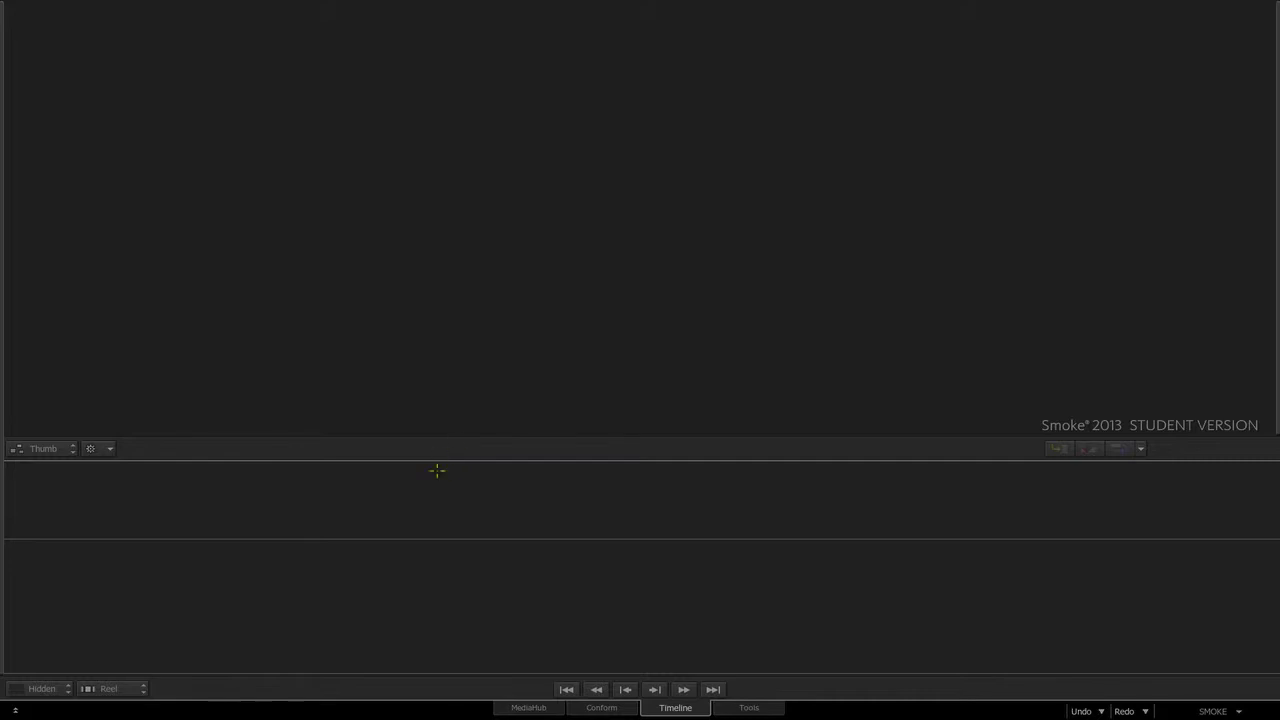
drag(492, 460, 492, 464)
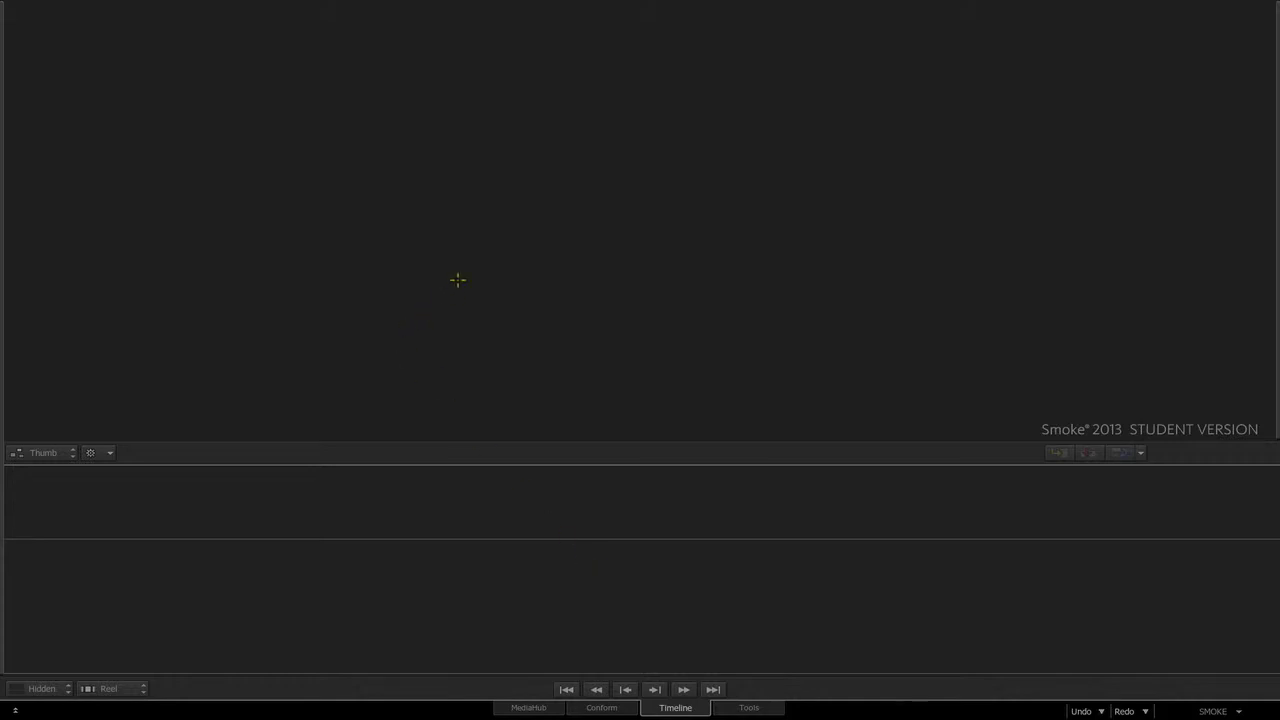
right_click(481, 244)
mouse_move(540, 253)
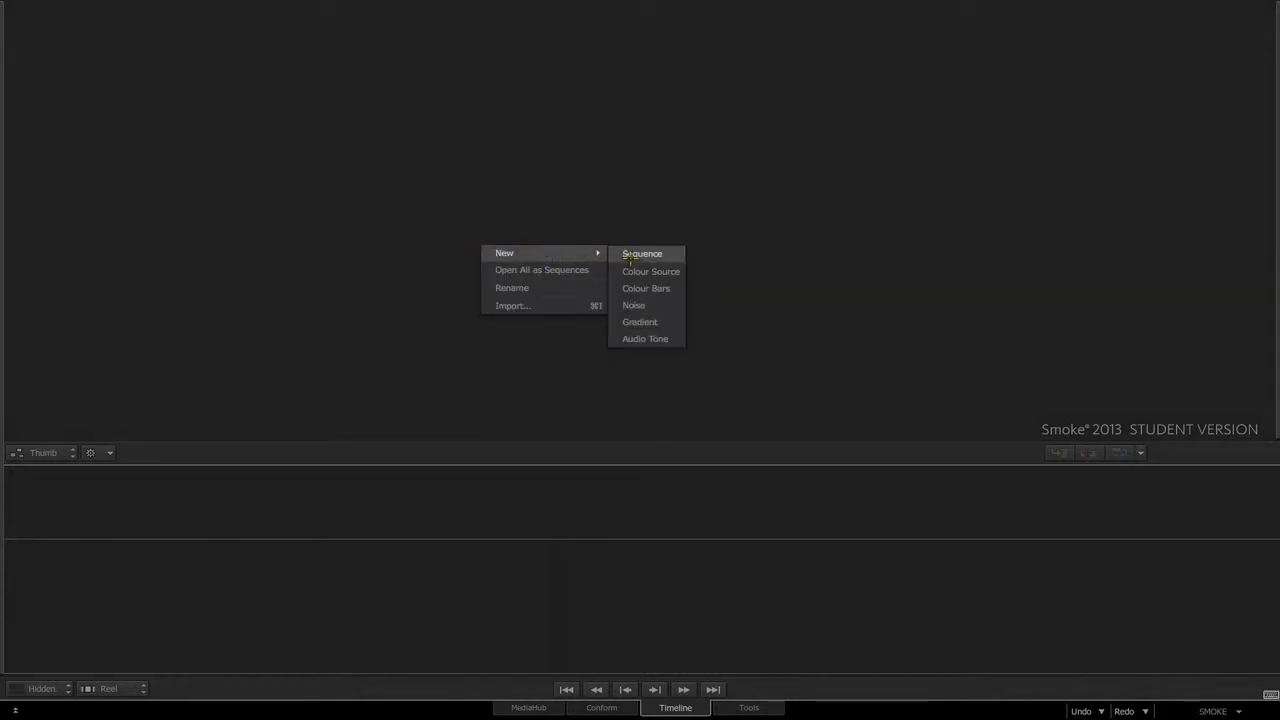
click(633, 270)
click(767, 317)
click(772, 284)
click(715, 317)
click(729, 279)
double_click(701, 296)
click(672, 221)
click(728, 278)
key(Return)
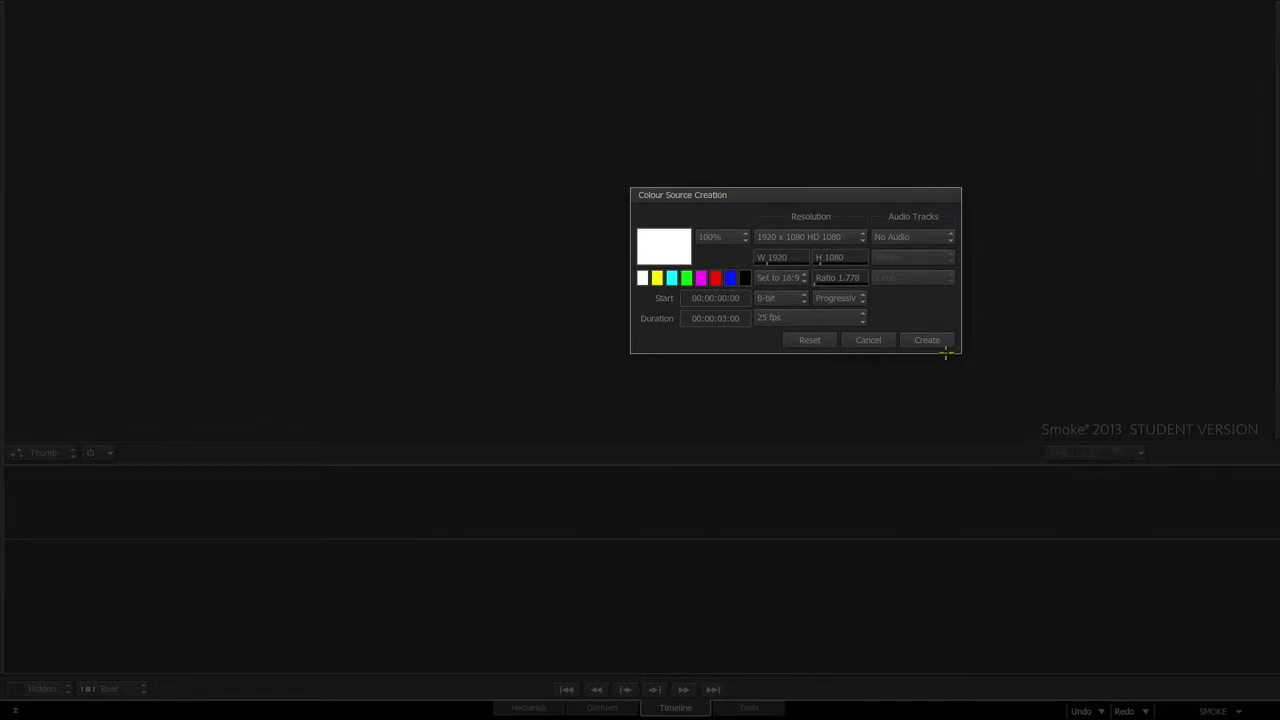
click(938, 343)
Step: Open the WHITE clip as a sequence and apply a ConnectFX effect to its timeline segment
right_click(452, 238)
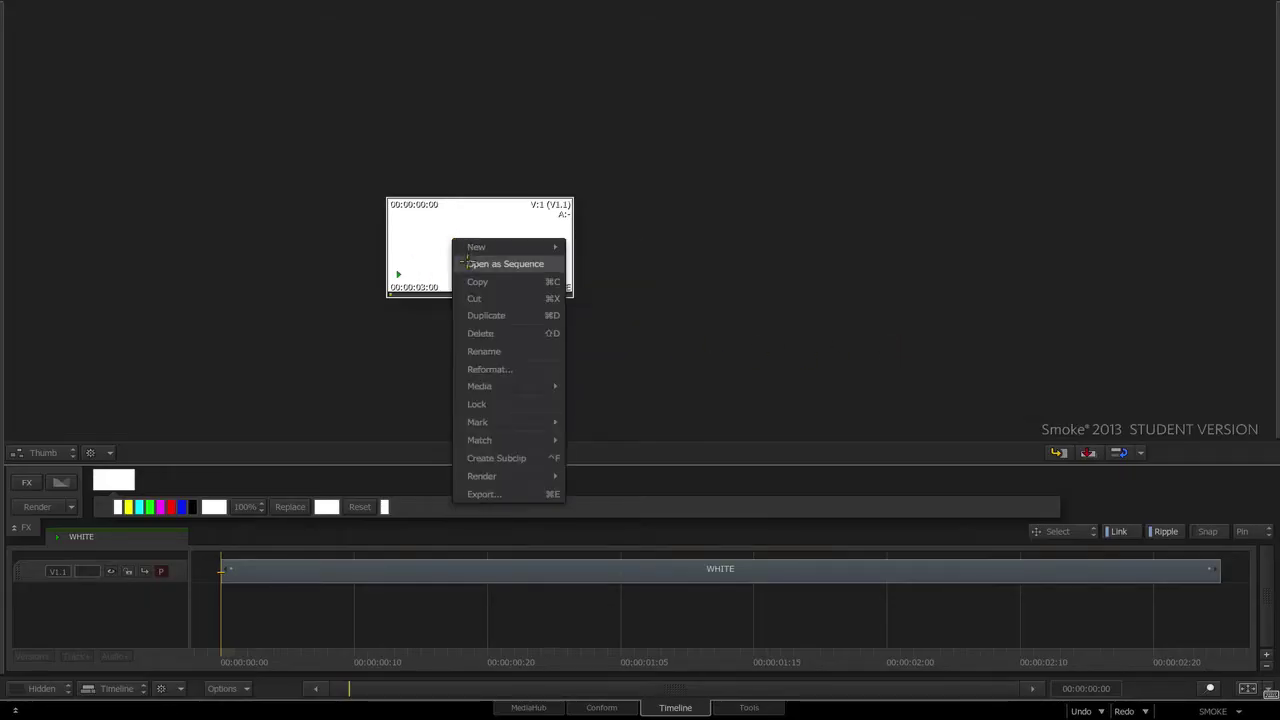
click(468, 263)
click(279, 565)
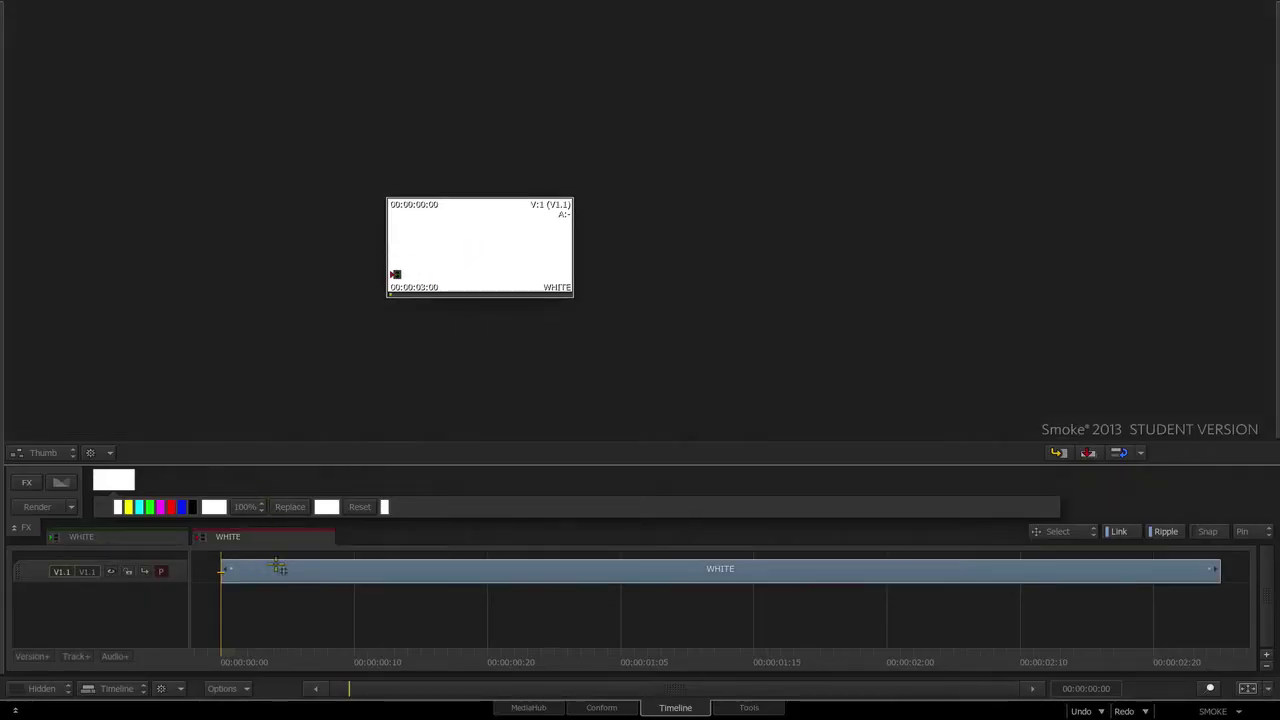
click(25, 482)
click(98, 498)
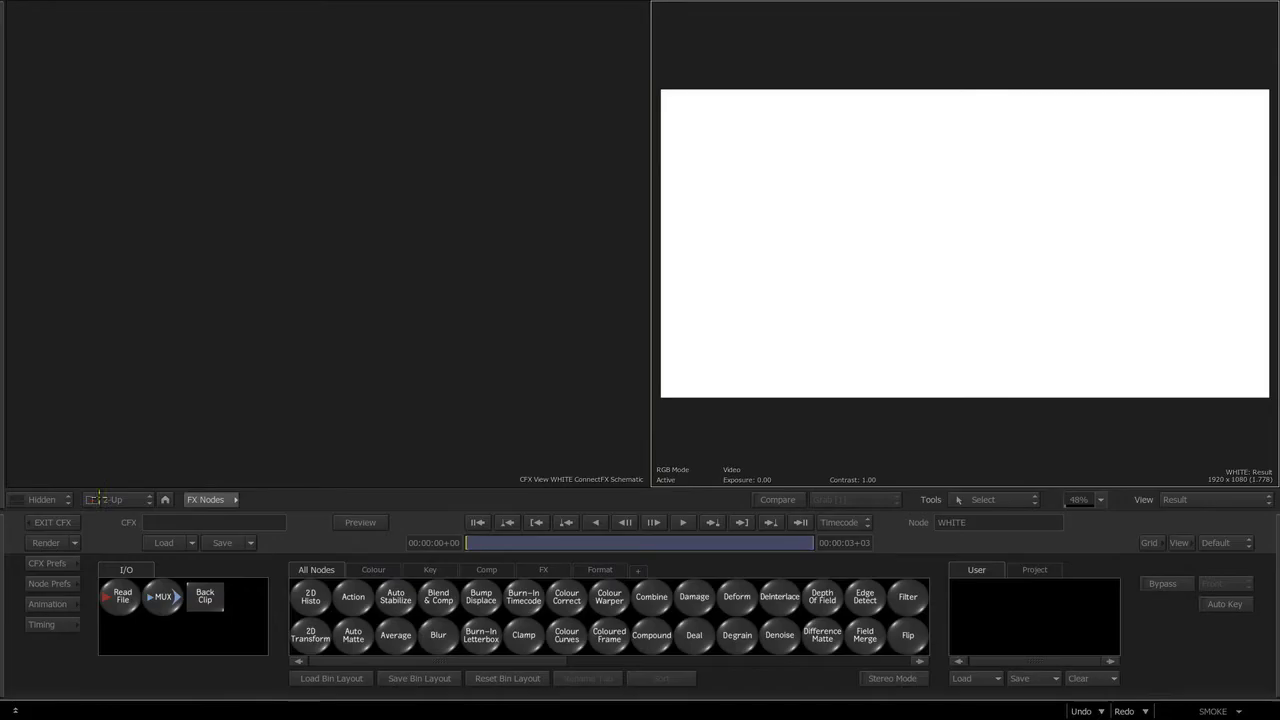
Step: Load the ConnectFX setup from the bookmarked ibl_matchboxsetup folder in Downloads
click(349, 334)
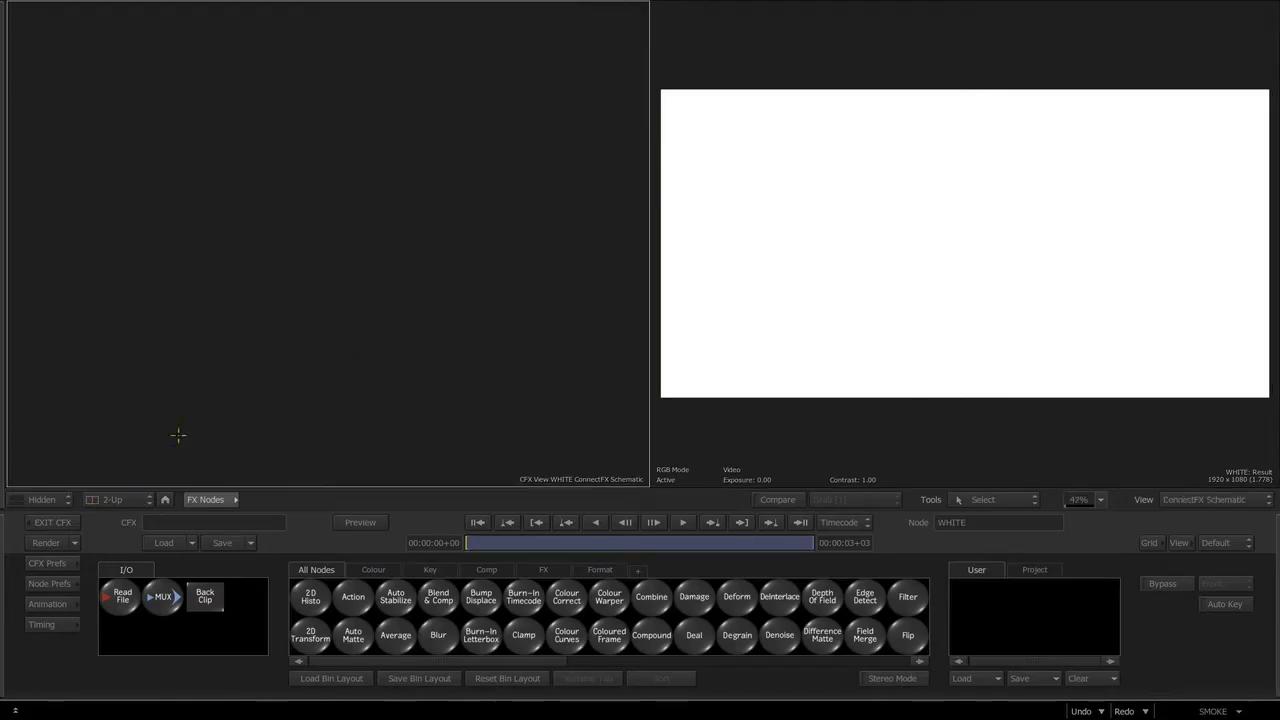
click(162, 542)
click(610, 33)
click(606, 41)
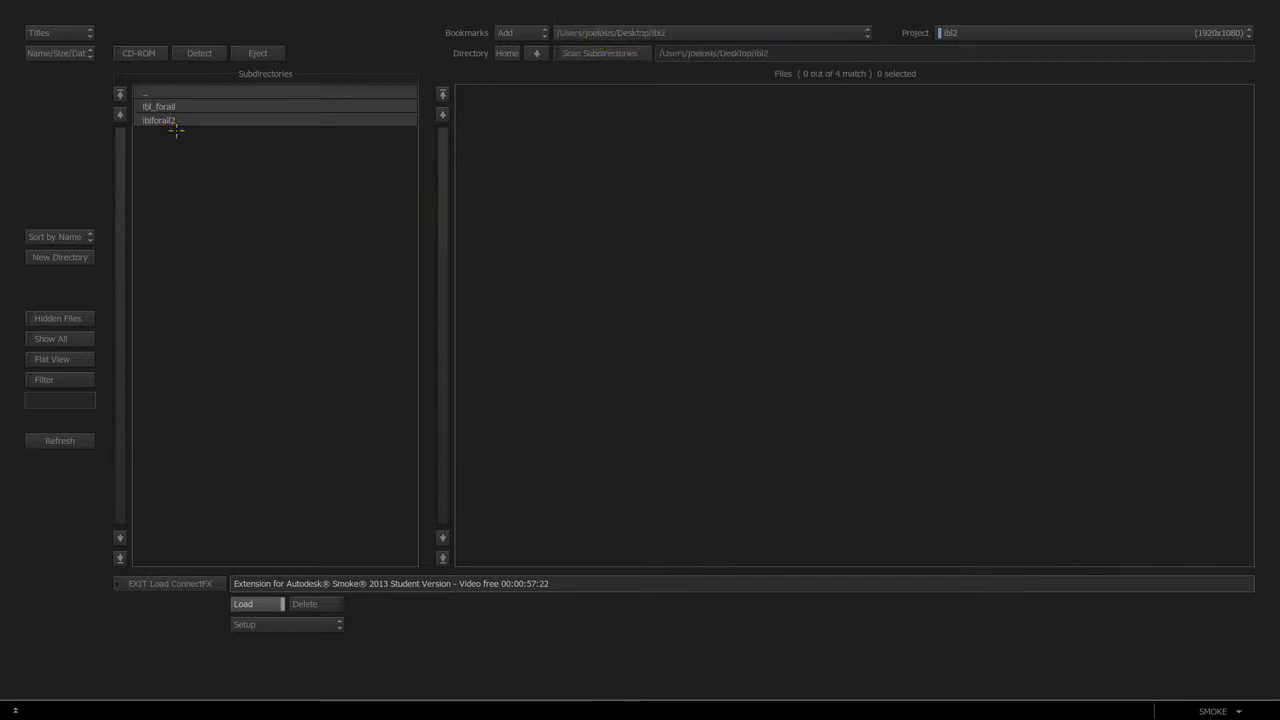
click(592, 33)
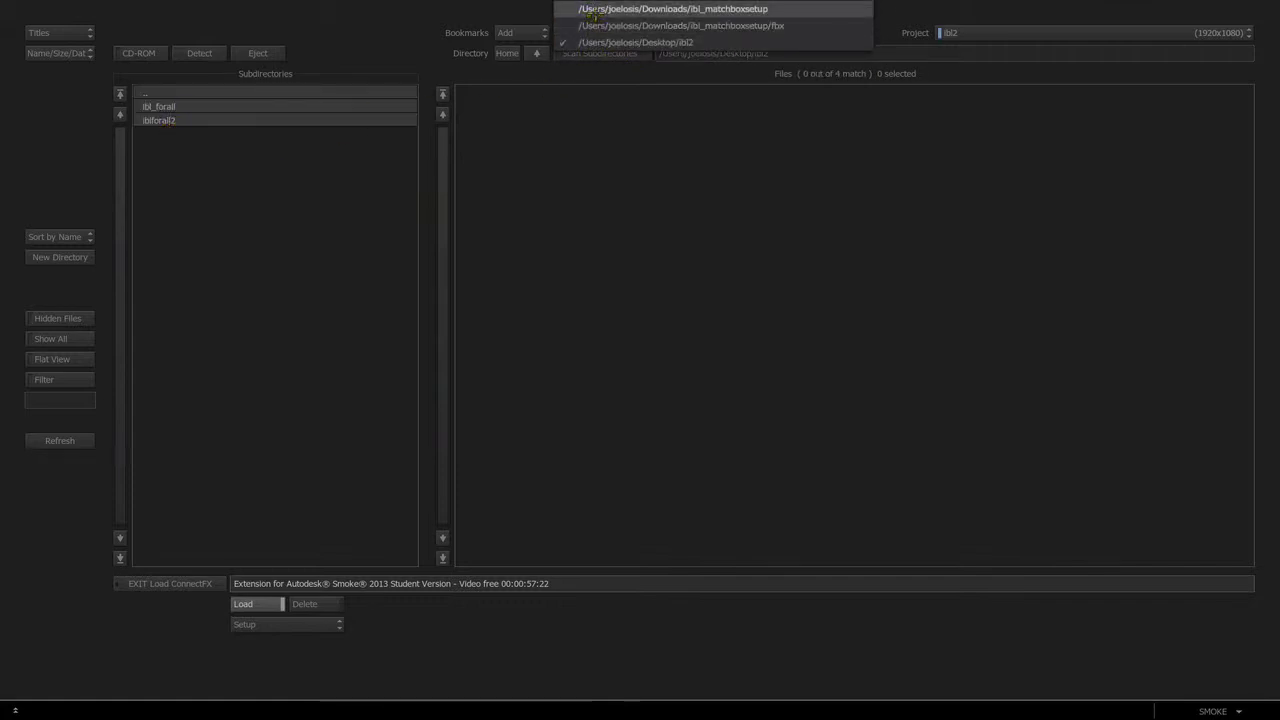
click(595, 12)
double_click(498, 93)
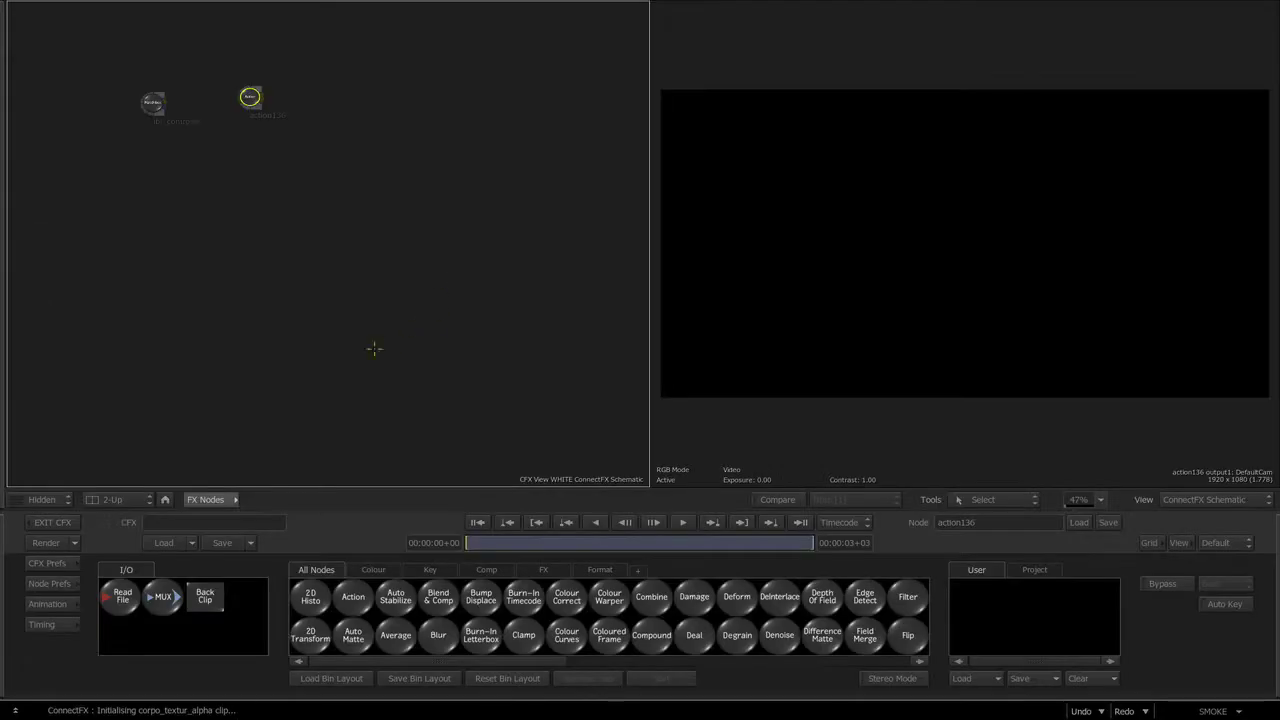
Step: Open the Action node's schematic and examine the parameters of its ibl1 and ibl2 objects
drag(183, 247, 275, 270)
double_click(439, 150)
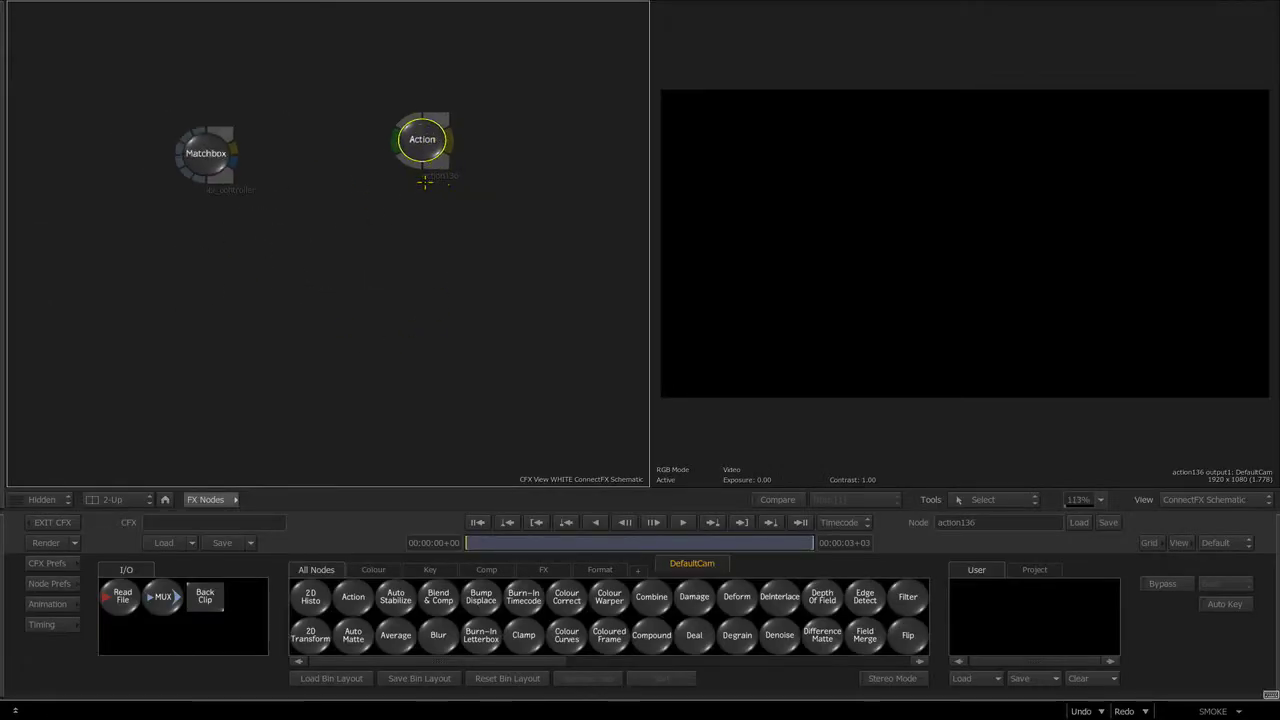
drag(448, 336, 378, 257)
click(357, 270)
mouse_move(348, 294)
mouse_down()
mouse_move(371, 297)
mouse_move(358, 290)
mouse_up()
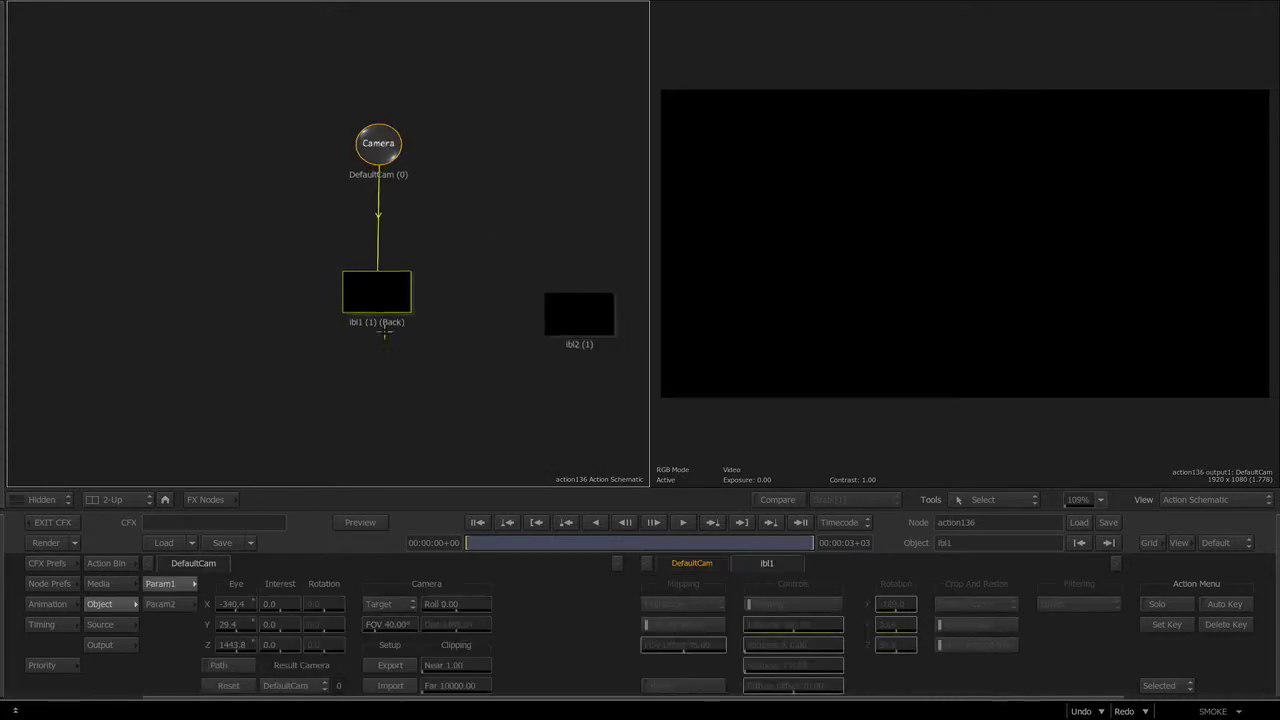
drag(510, 350, 409, 342)
drag(490, 316, 500, 336)
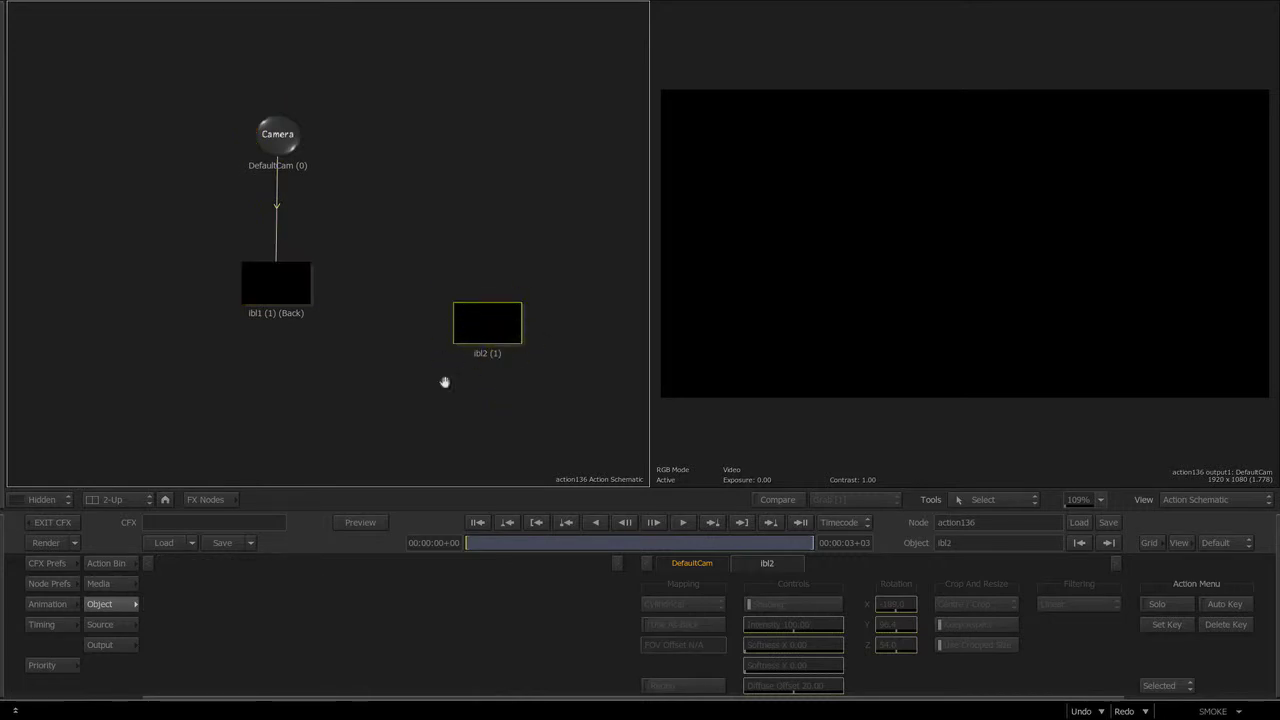
drag(445, 382, 444, 340)
click(269, 245)
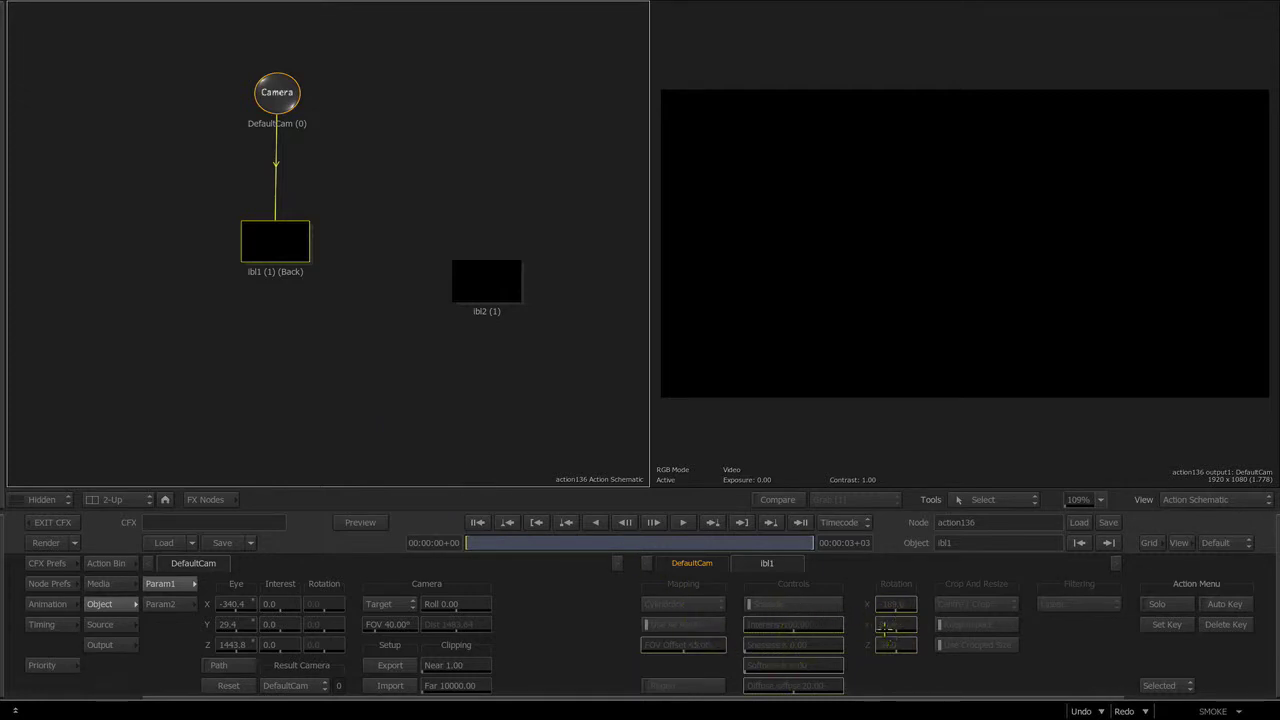
drag(283, 254, 302, 274)
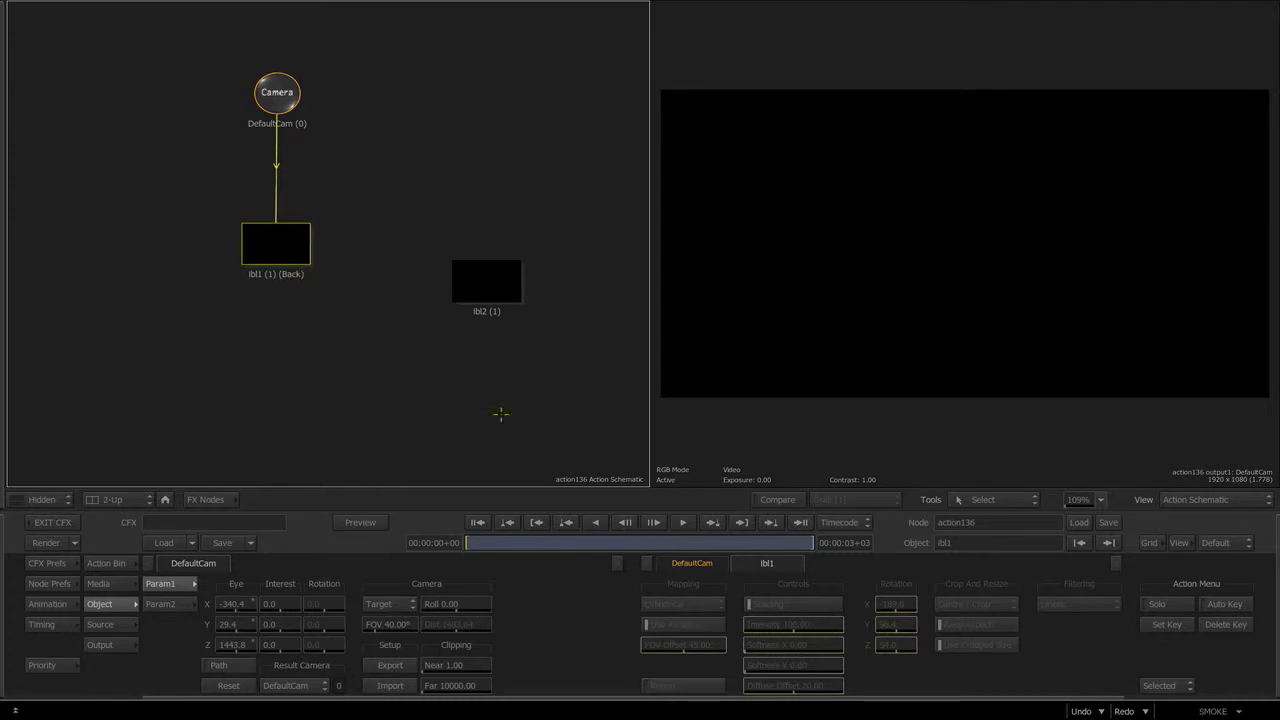
Step: Return to the ConnectFX schematic in a 1-Up layout and show the ibl_controller Matchbox node's variables
mouse_move(301, 704)
drag(352, 343, 400, 423)
drag(235, 309, 625, 370)
drag(625, 370, 485, 343)
drag(257, 238, 275, 248)
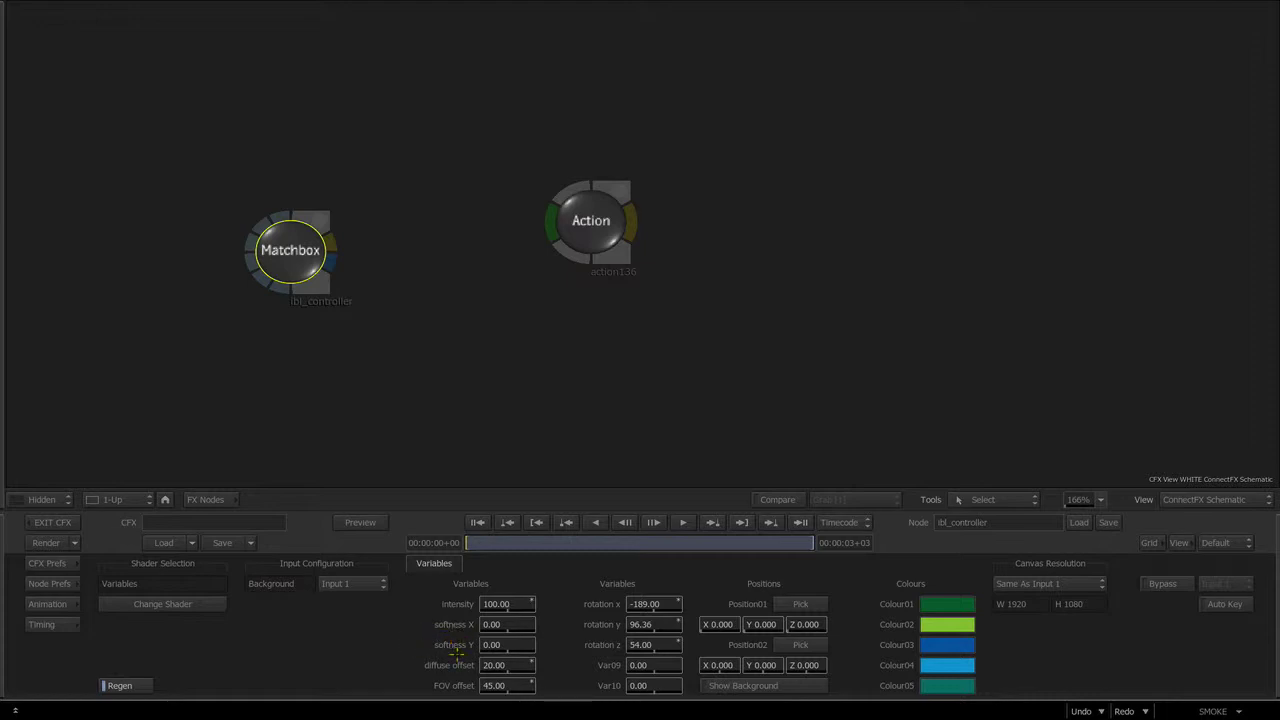
Step: Add an Axis node beside the camera in the Action node's schematic
double_click(611, 226)
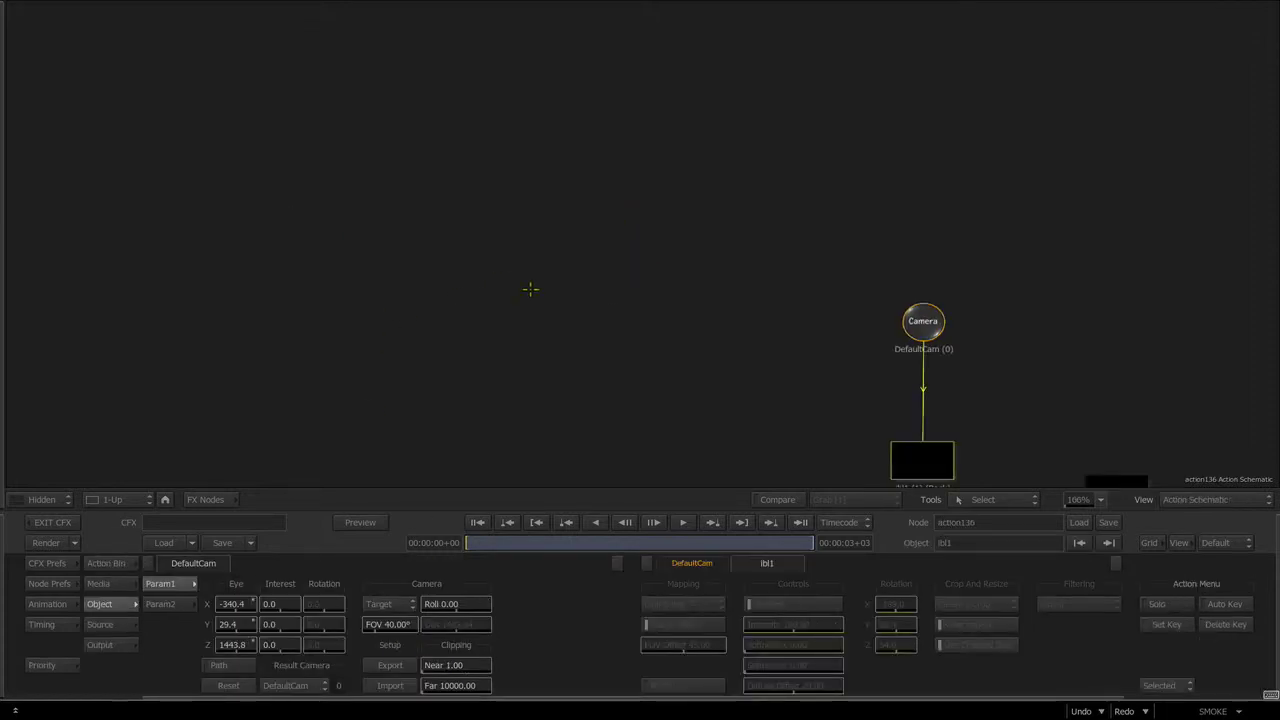
click(110, 563)
drag(559, 601, 409, 305)
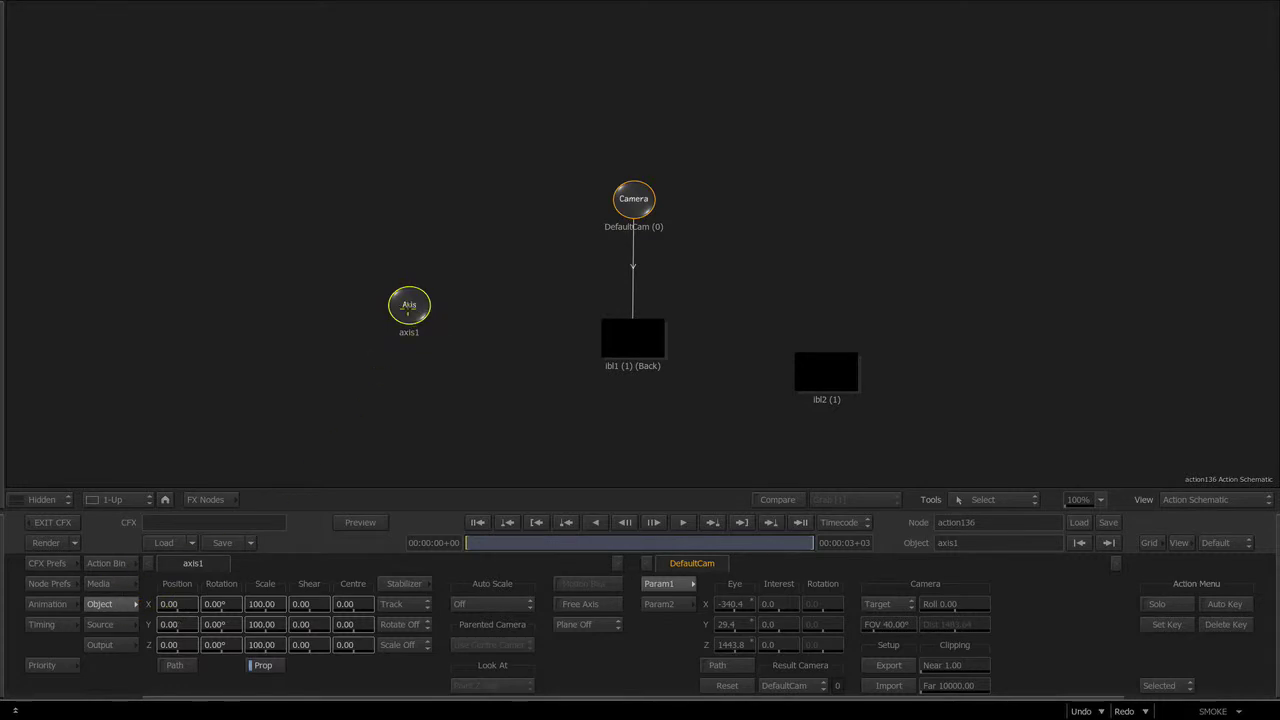
drag(409, 307, 406, 385)
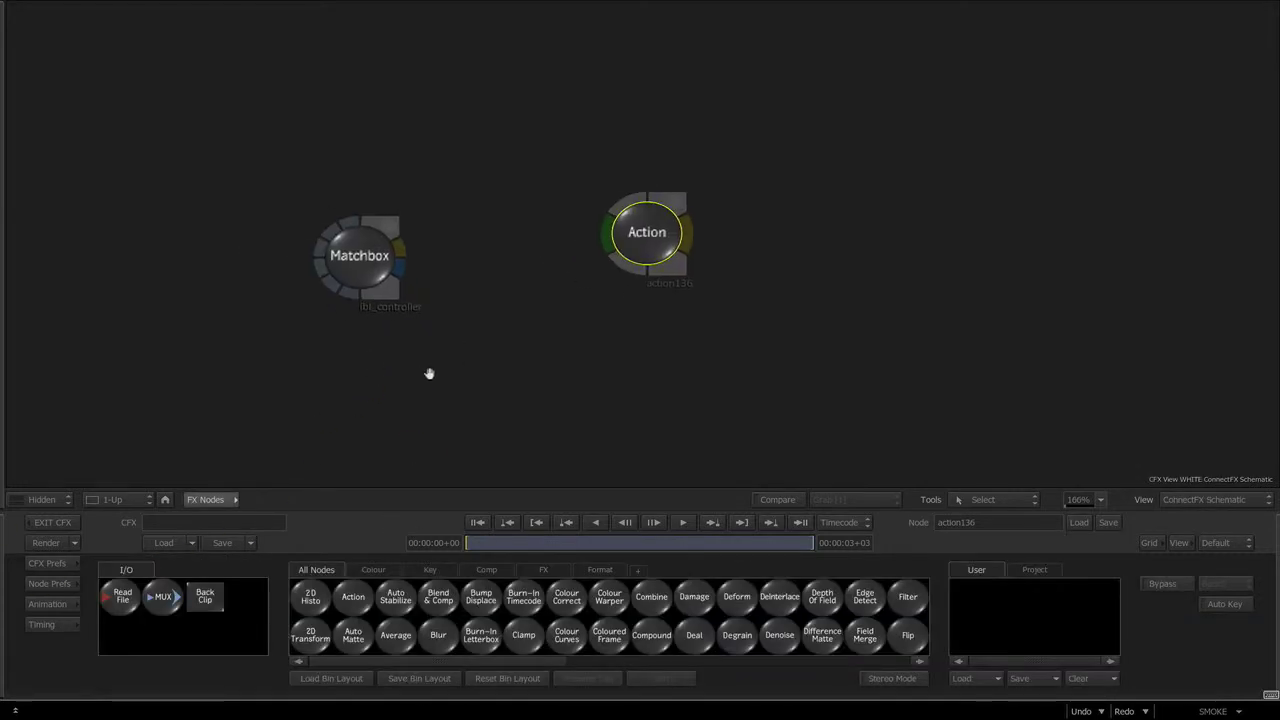
Step: Open the ibl_controller Matchbox node's animation channels and select its intensity channel
drag(347, 251, 377, 265)
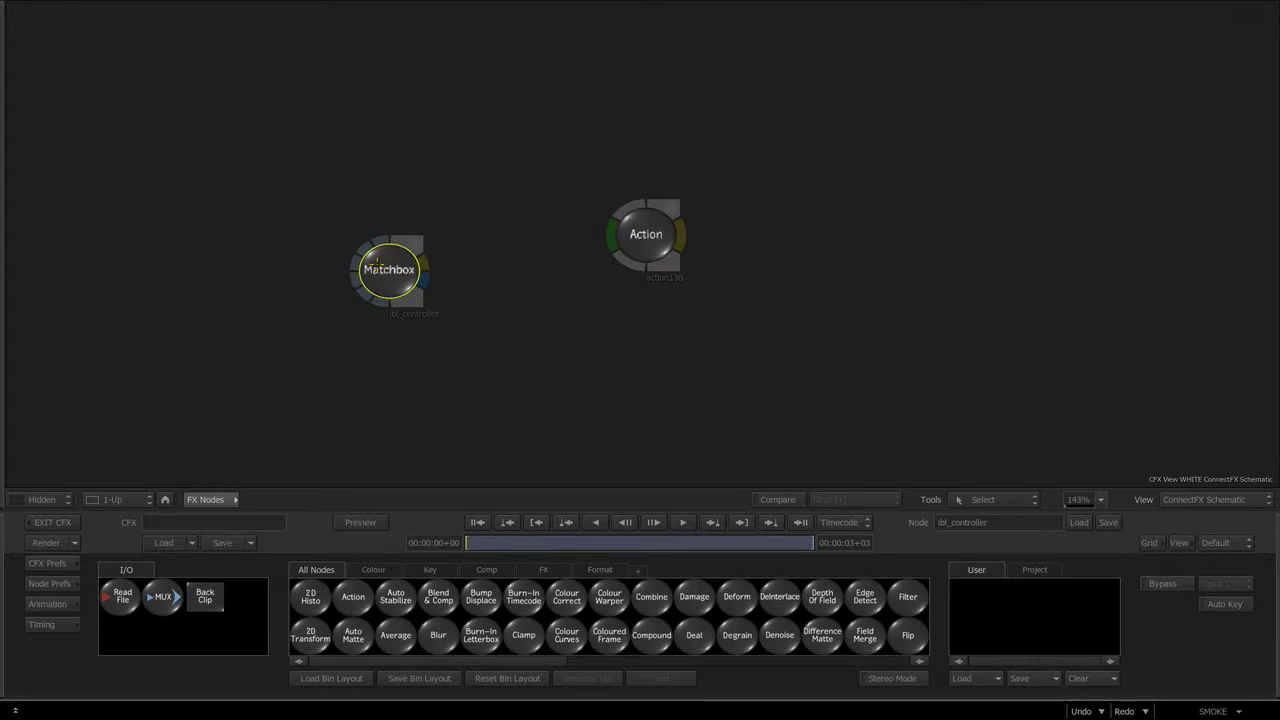
double_click(377, 265)
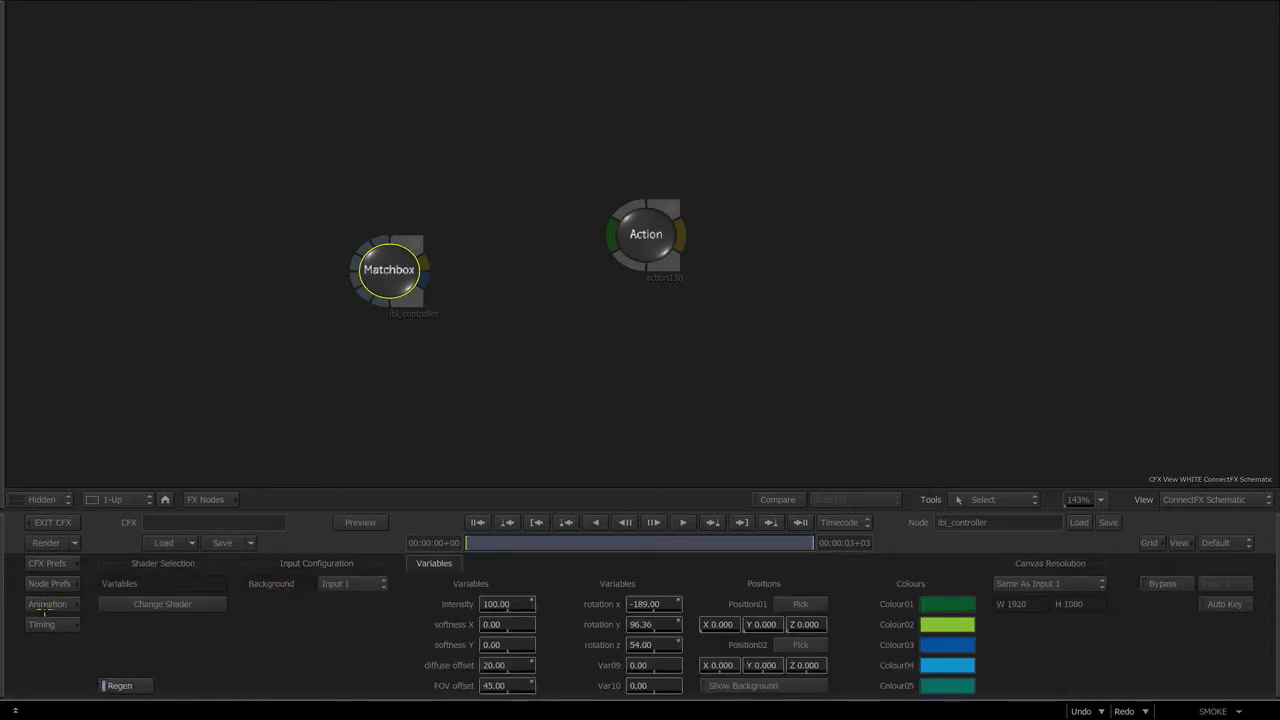
click(46, 605)
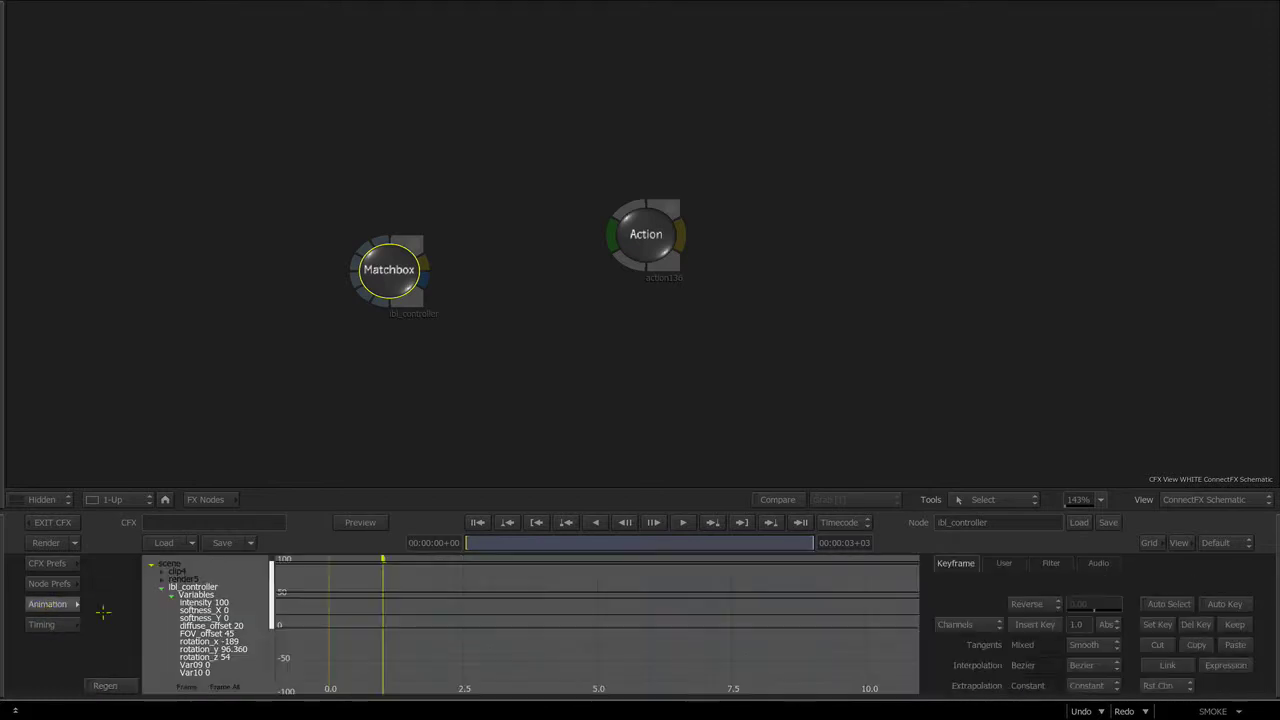
click(190, 609)
click(186, 602)
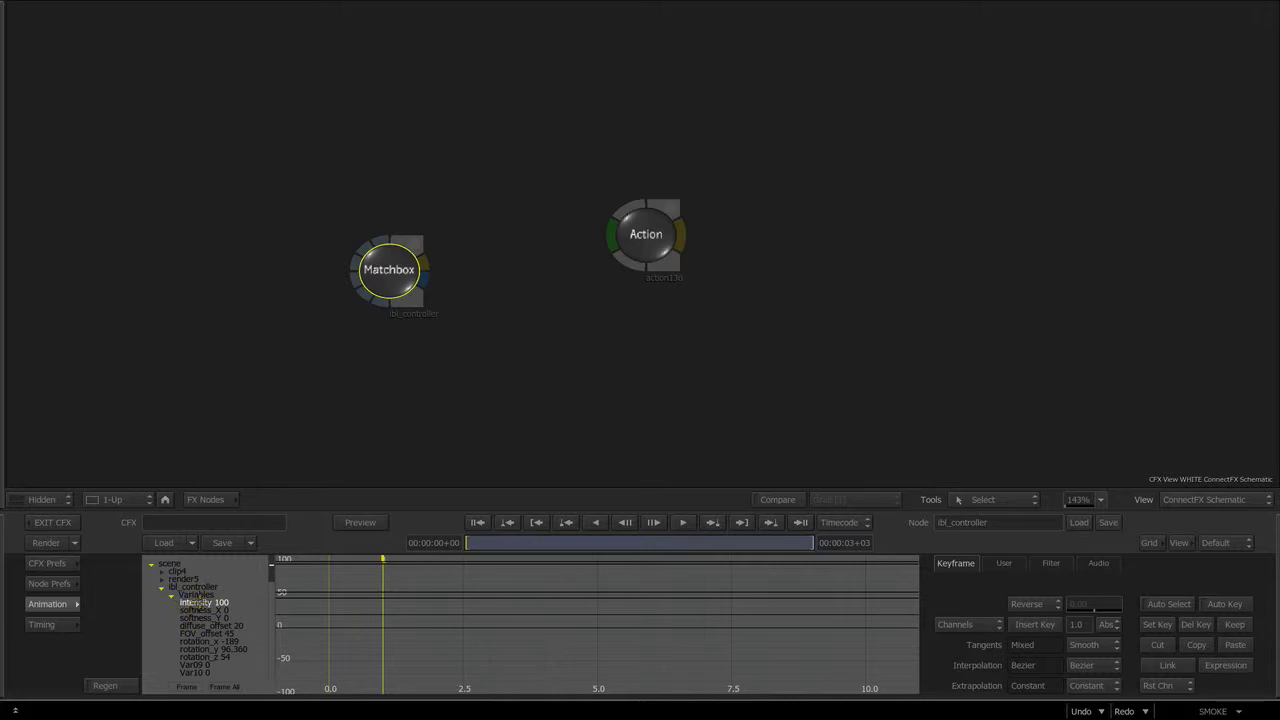
drag(645, 240, 653, 250)
key(Escape)
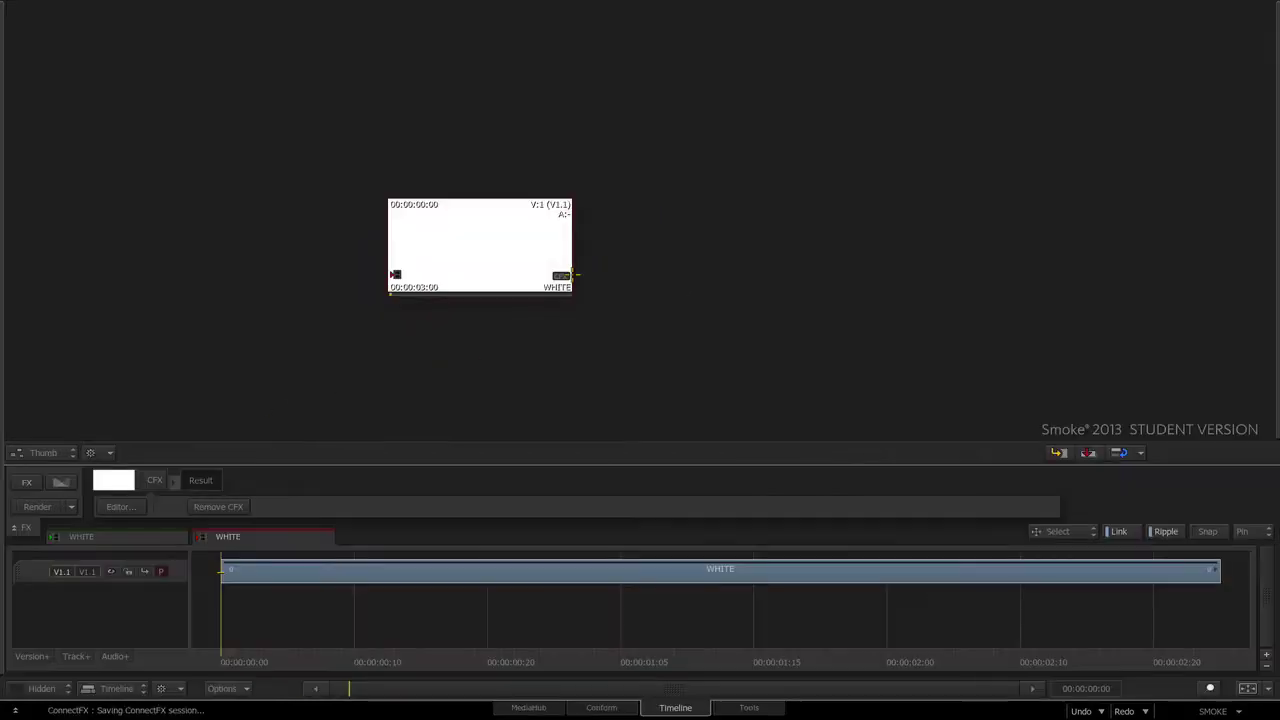
double_click(256, 574)
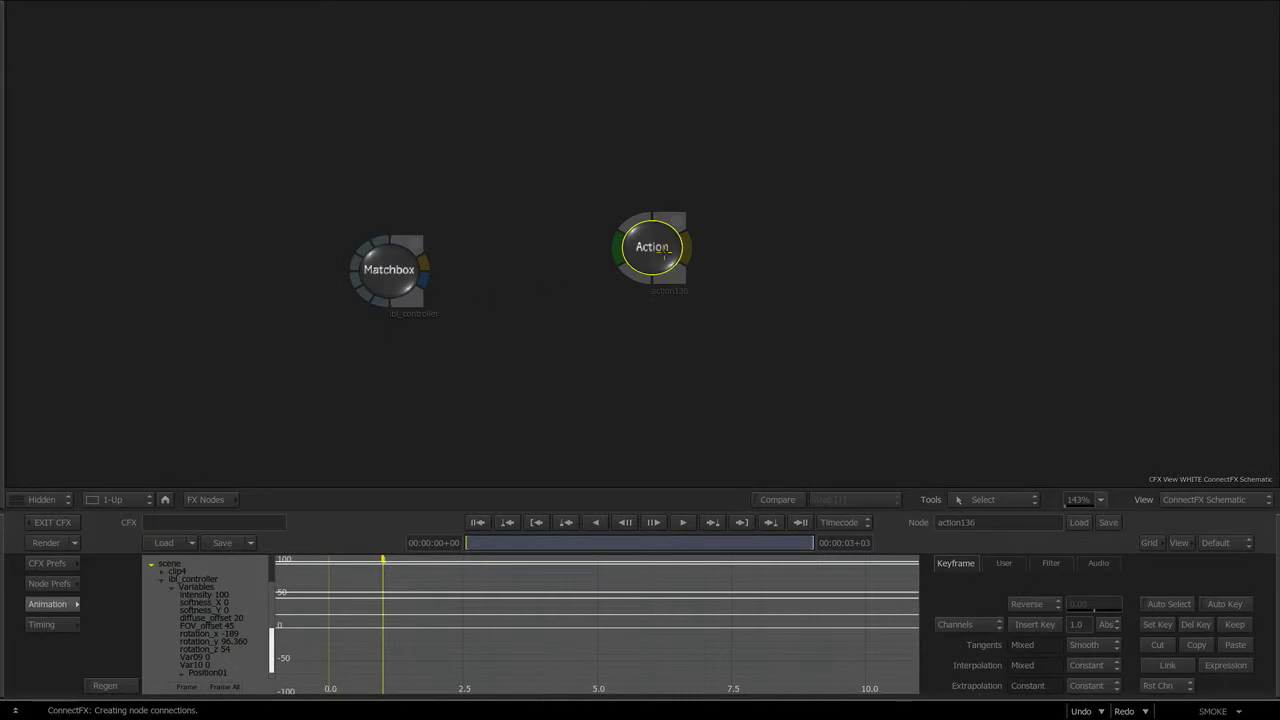
Step: Open the Action node's animation channels and inspect the expressions on ibl1's softnessX and intensity
drag(655, 239, 654, 248)
double_click(652, 246)
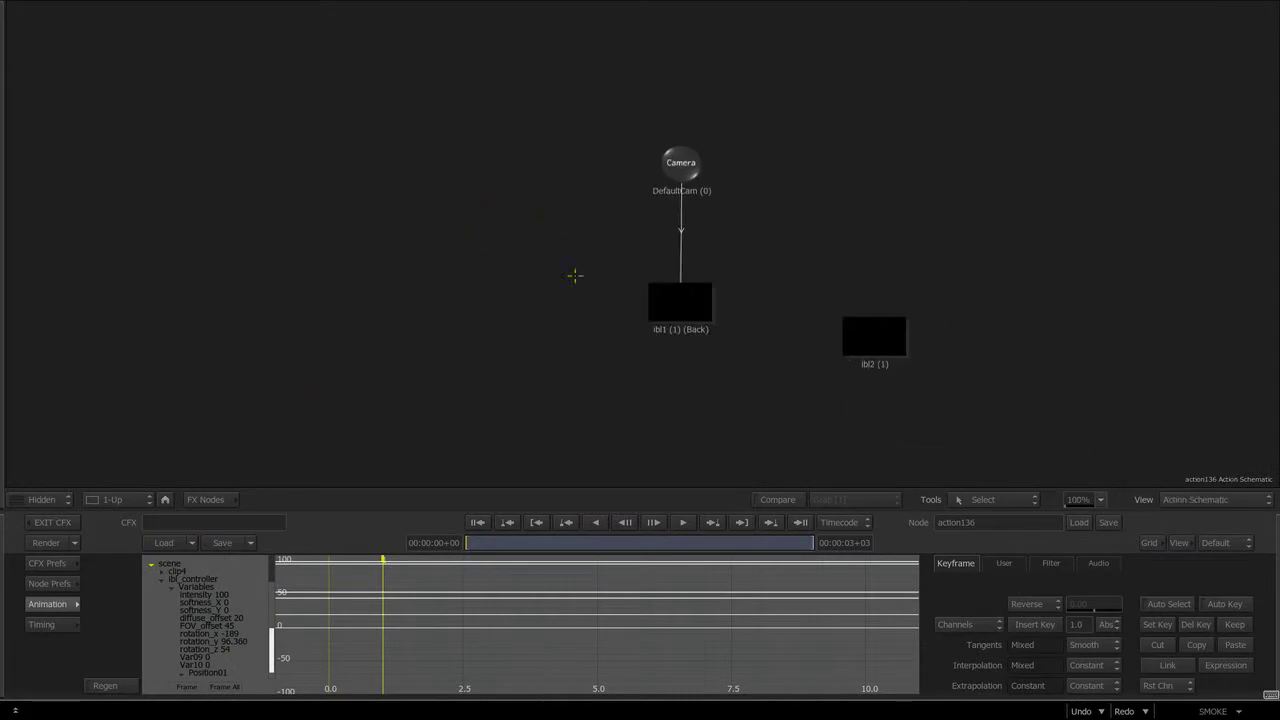
click(45, 607)
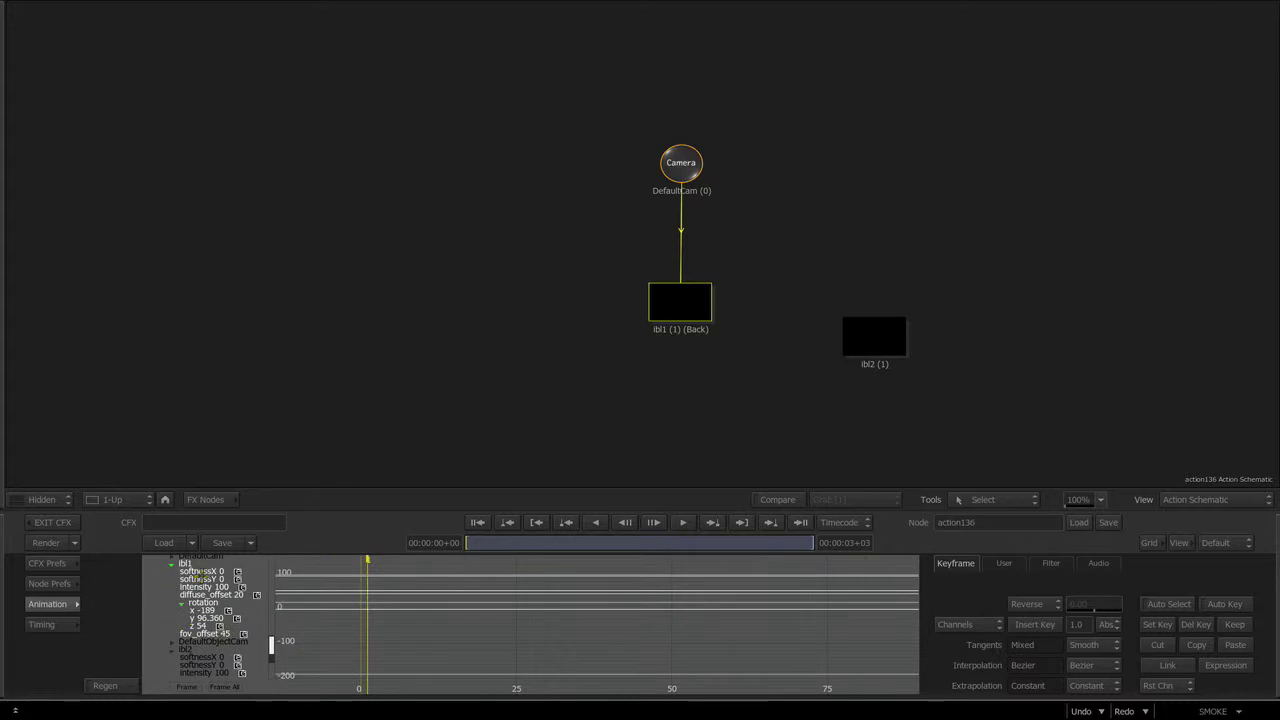
click(201, 572)
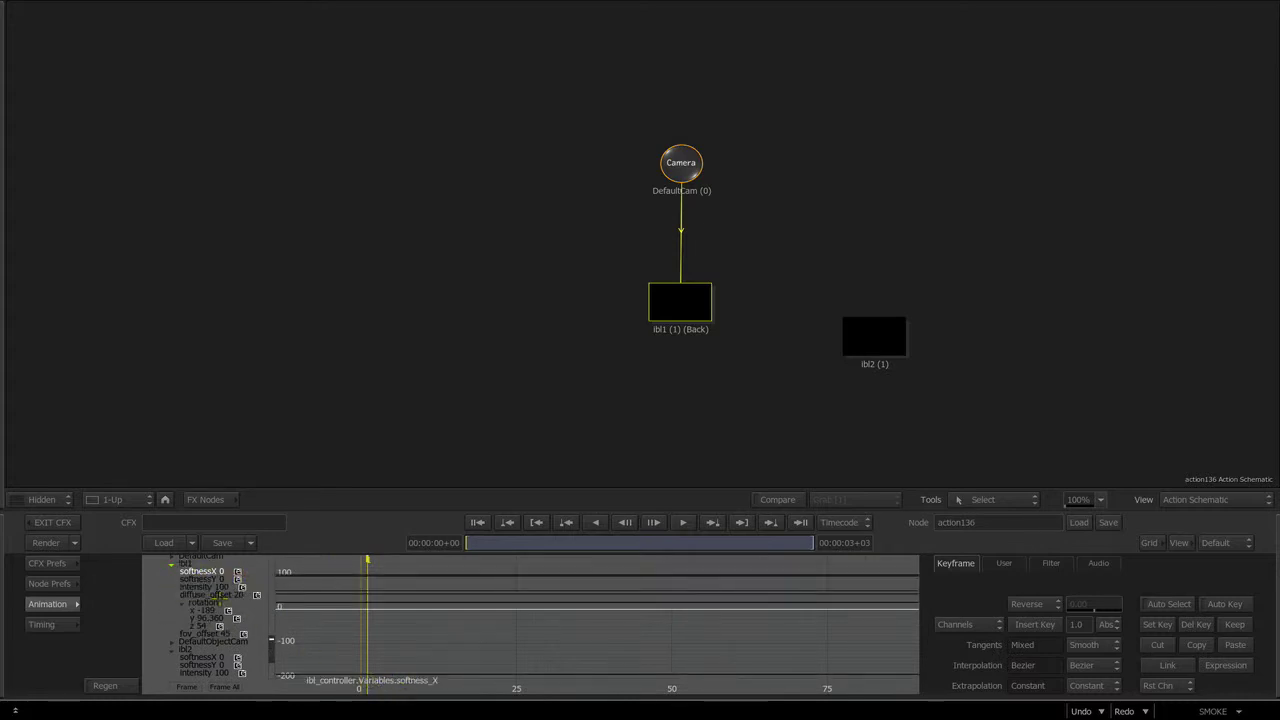
click(203, 586)
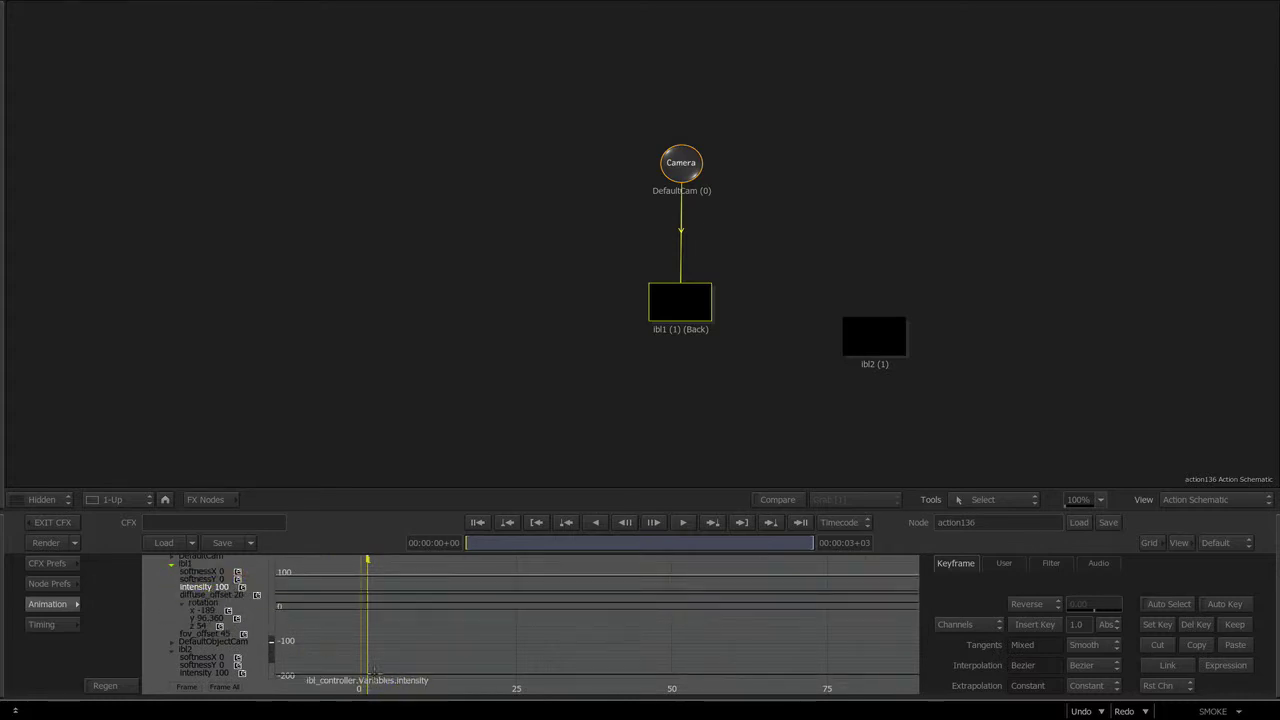
Step: Show the ibl_controller Matchbox variables again, and switch to TextEdit to view ibl_controller.xml
click(206, 499)
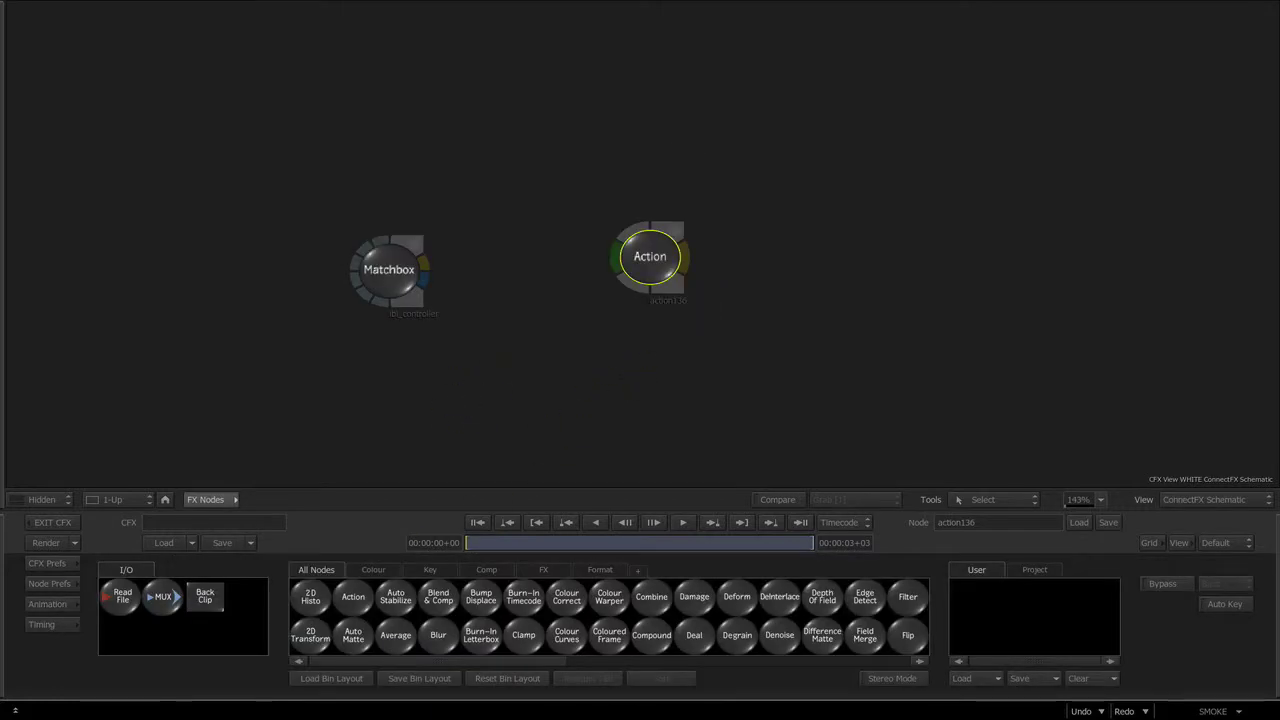
double_click(384, 268)
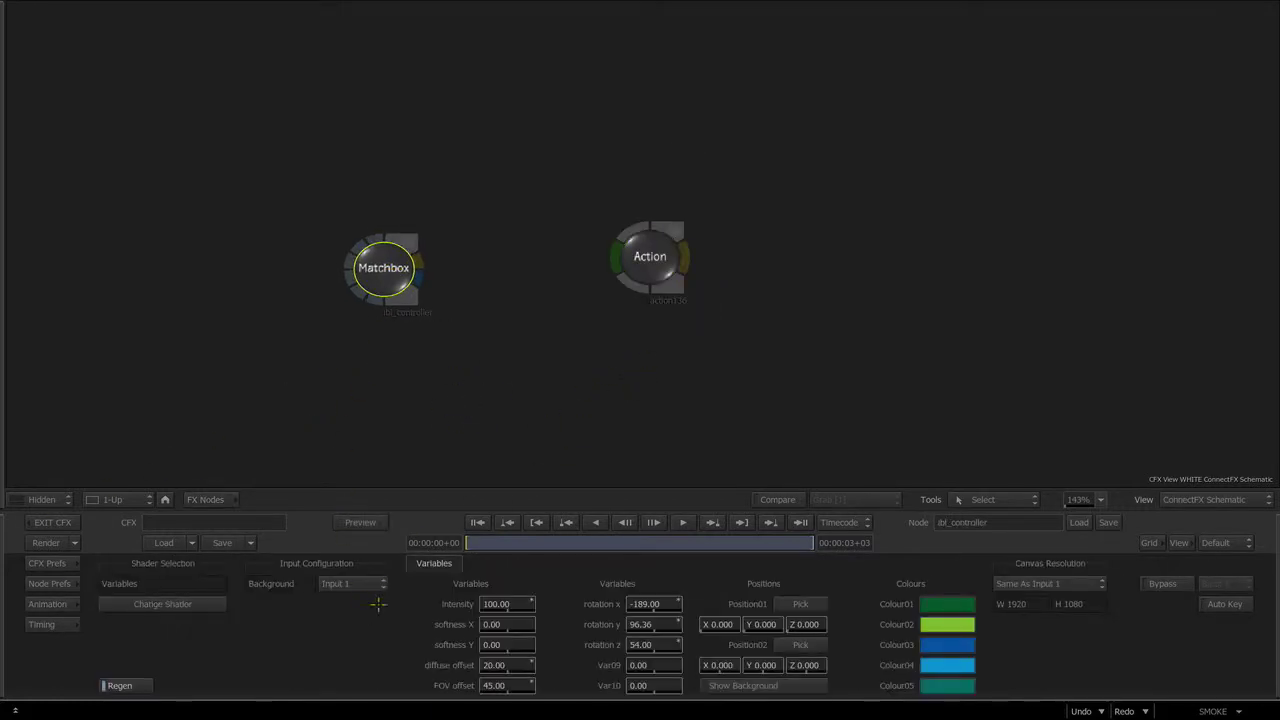
key(super+Tab)
key(super+Tab)
key(super+Tab)
drag(289, 28, 323, 19)
drag(721, 146, 339, 20)
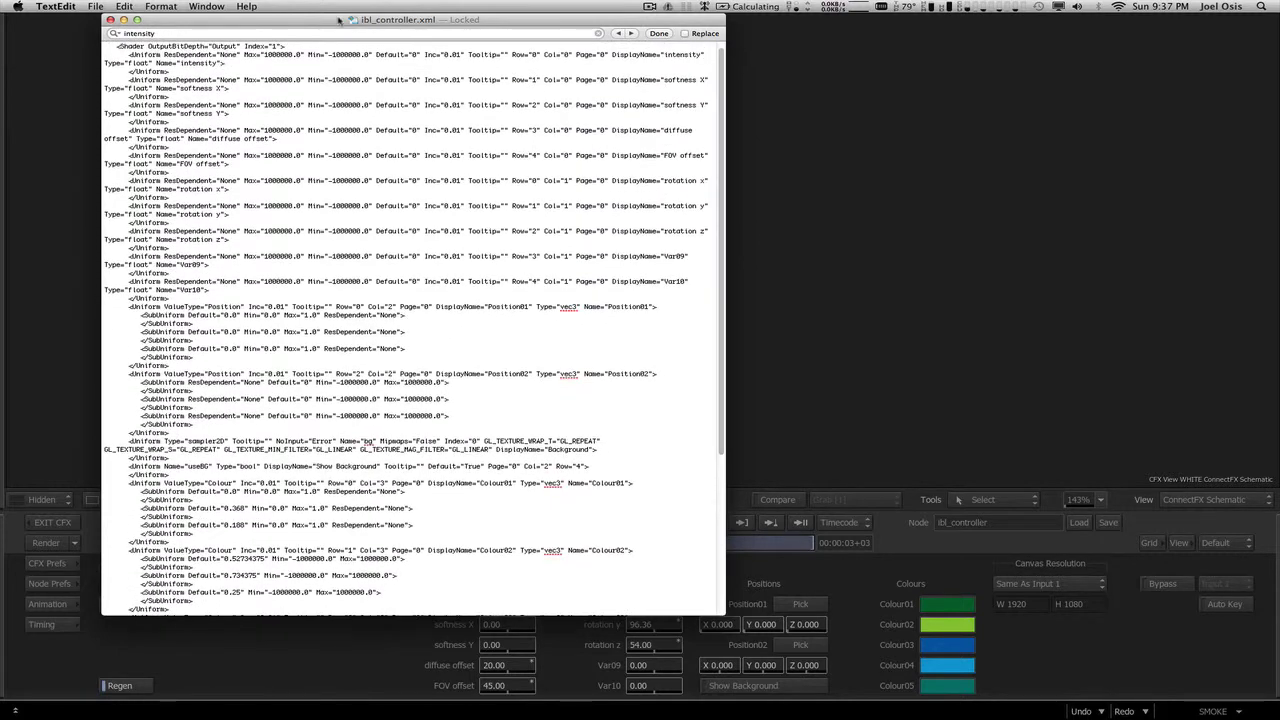
Step: Search ibl_controller.xml for "intensity" and examine the parameter name definitions
click(166, 33)
key(super+a)
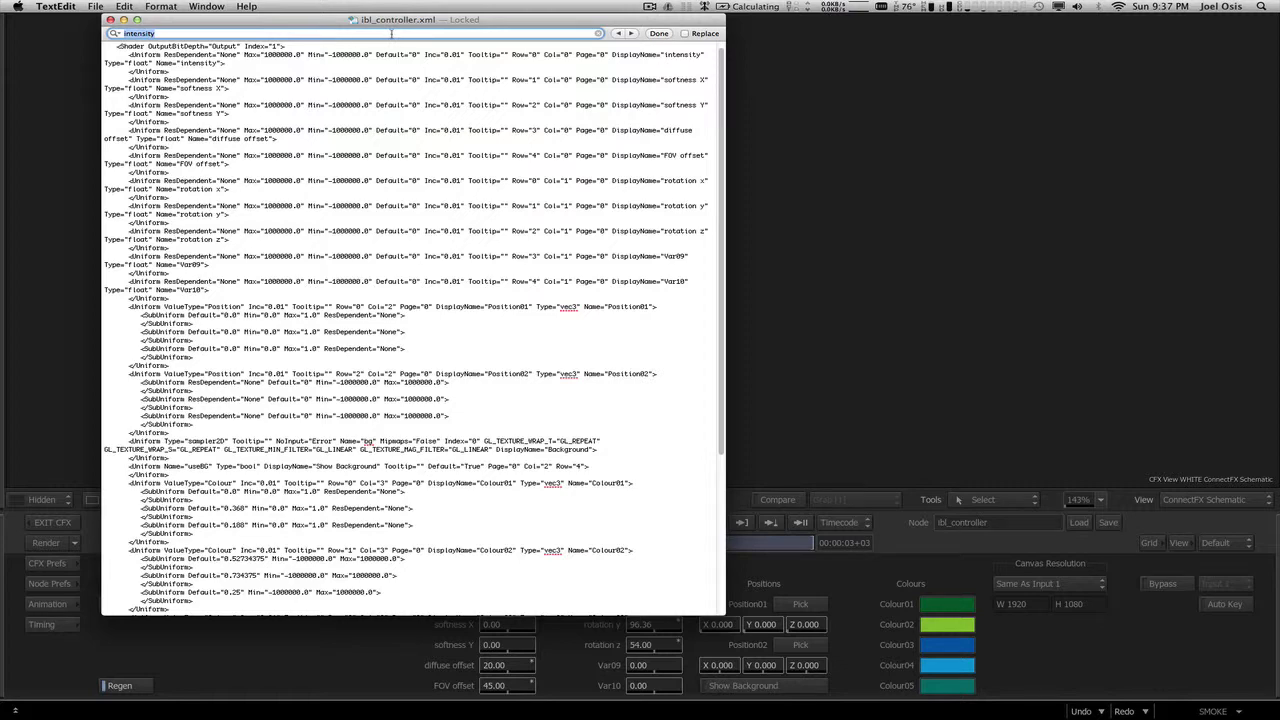
key(Return)
click(240, 114)
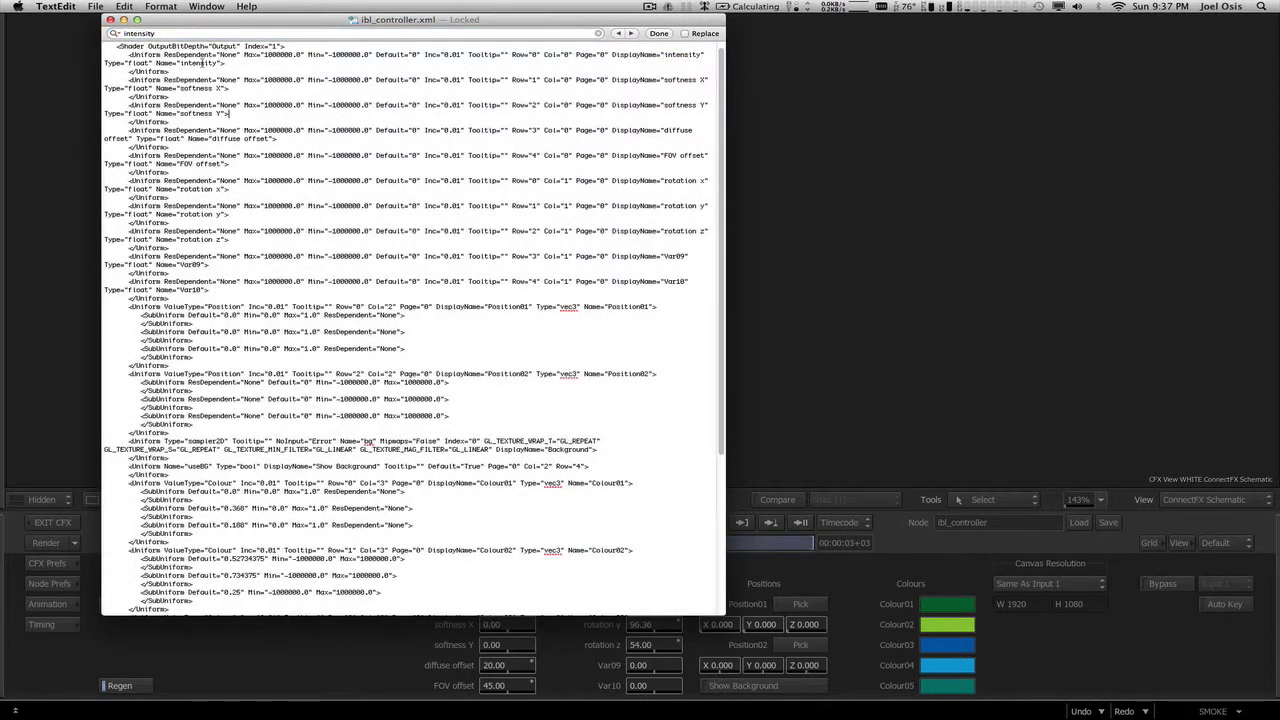
Step: Highlight the intensity parameter's Name value in ibl_controller.xml, and switch back to the ConnectFX schematic in Smoke
drag(181, 63, 216, 63)
click(782, 372)
drag(575, 350, 490, 305)
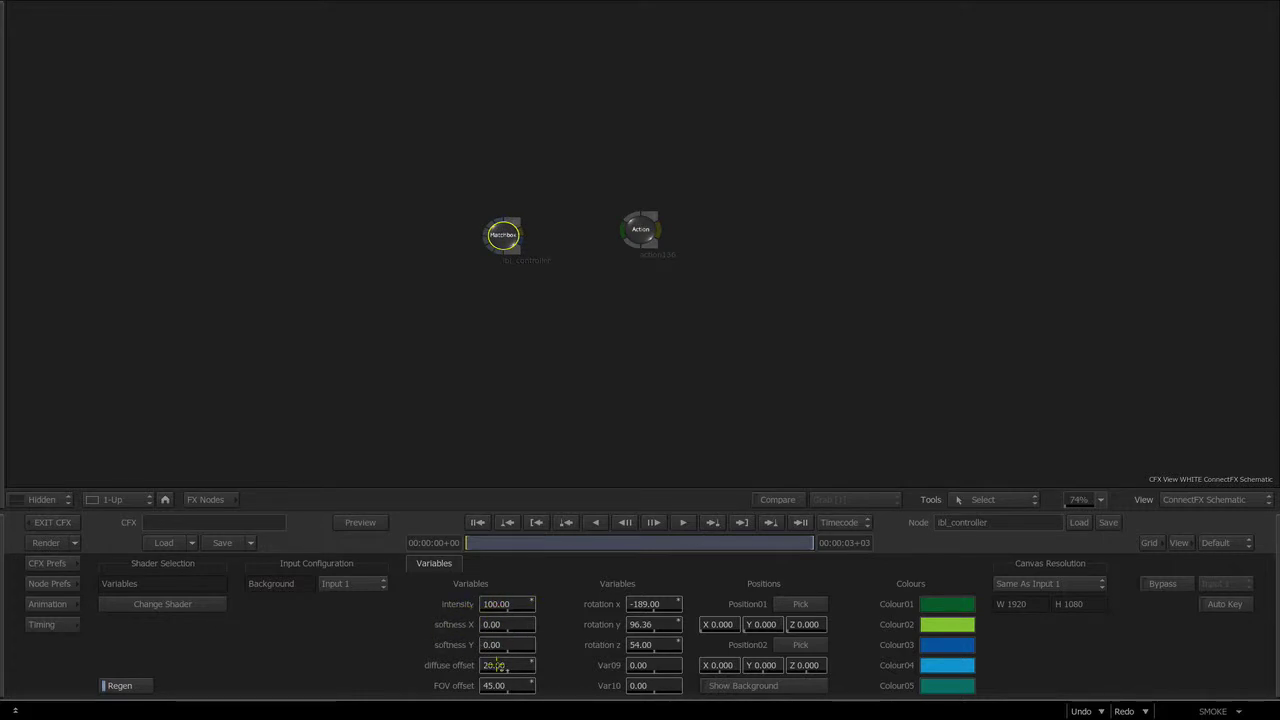
drag(400, 378, 540, 320)
Step: Select the Action node in the ConnectFX schematic to show its object controls
drag(640, 217, 674, 229)
drag(674, 229, 642, 236)
mouse_move(668, 230)
mouse_down()
mouse_move(666, 200)
mouse_move(662, 230)
mouse_up()
drag(671, 221, 679, 234)
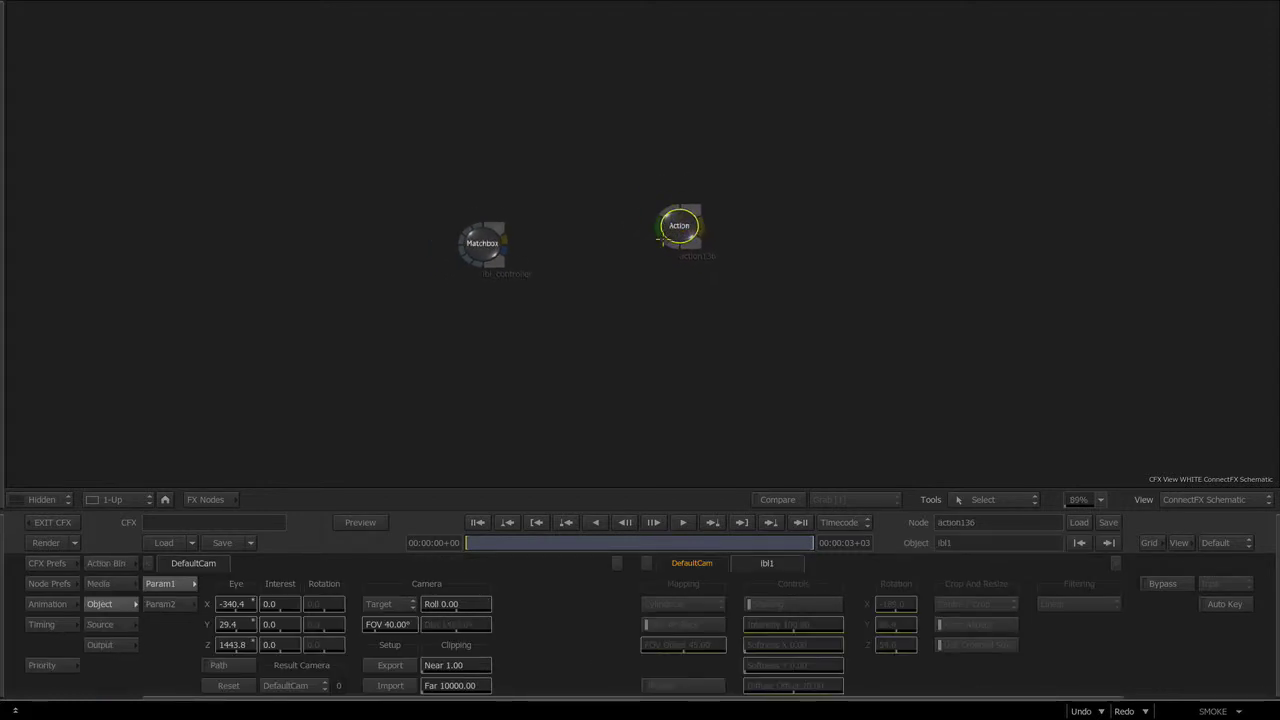
Step: Add a Read File node to the schematic and load the panorama image from the ibl_matchboxsetup folder
mouse_move(1, 602)
drag(121, 595, 334, 232)
click(315, 45)
click(329, 80)
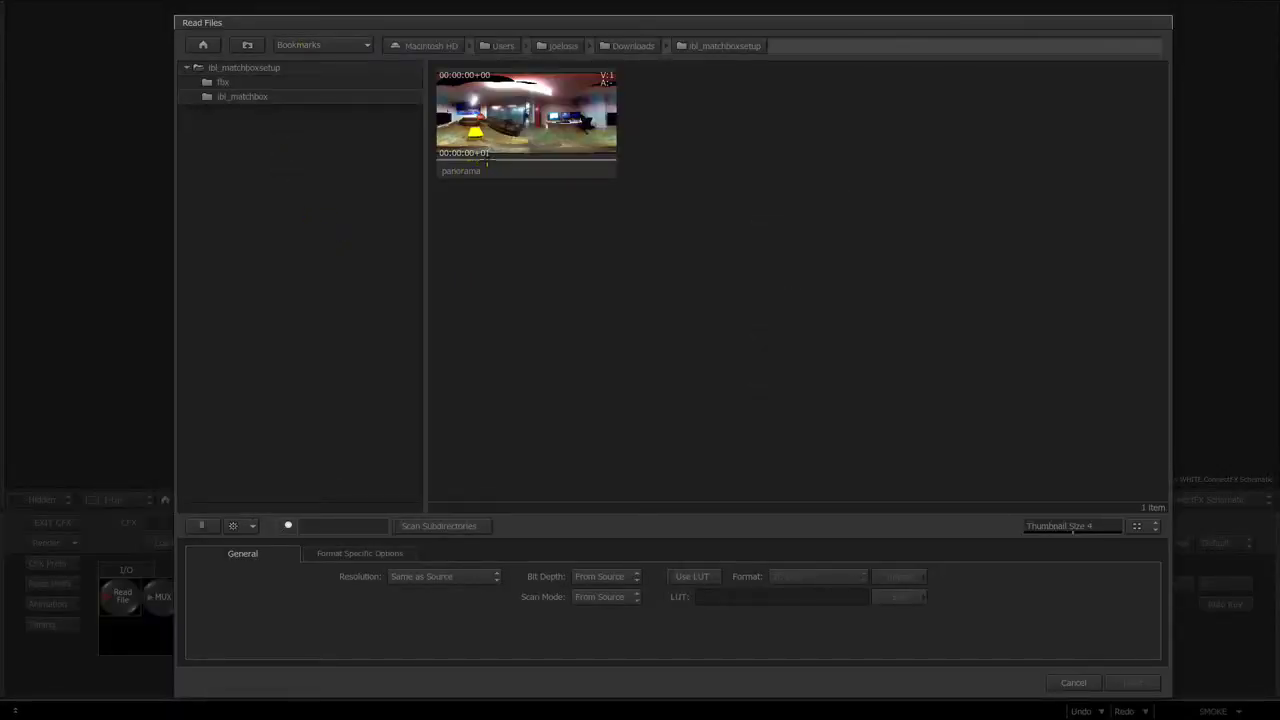
click(478, 170)
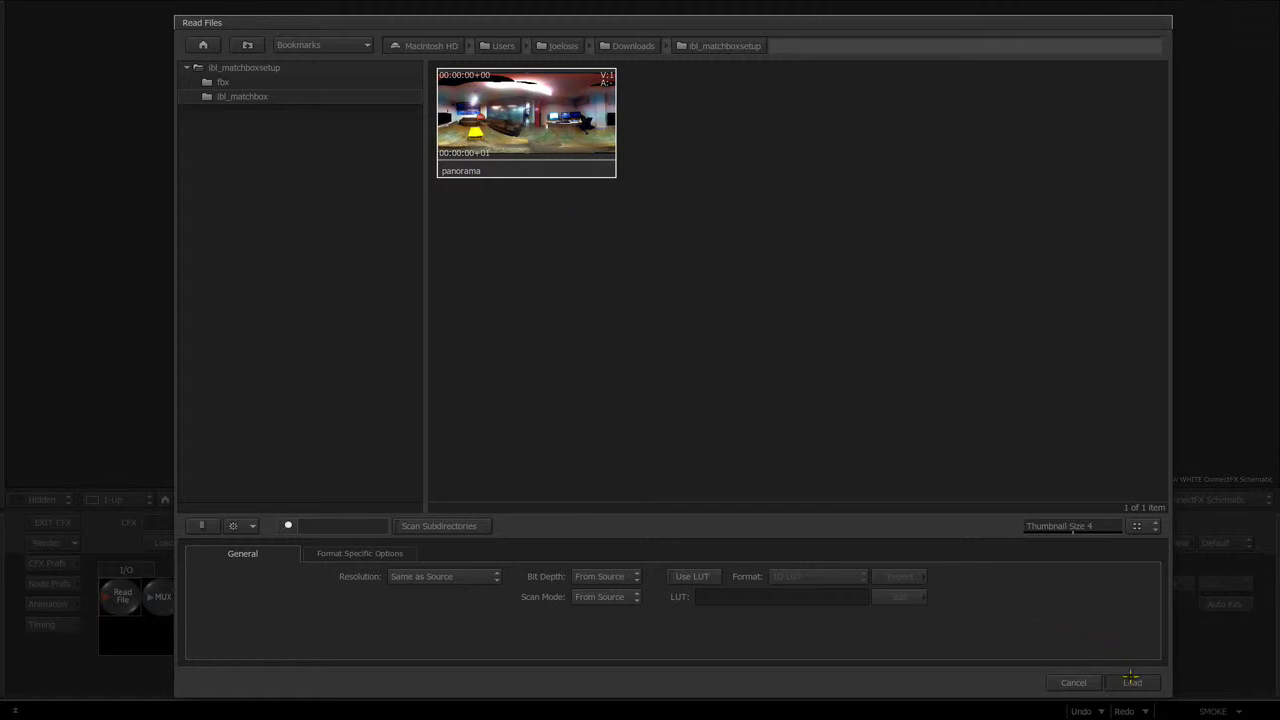
click(1132, 682)
drag(418, 229, 402, 241)
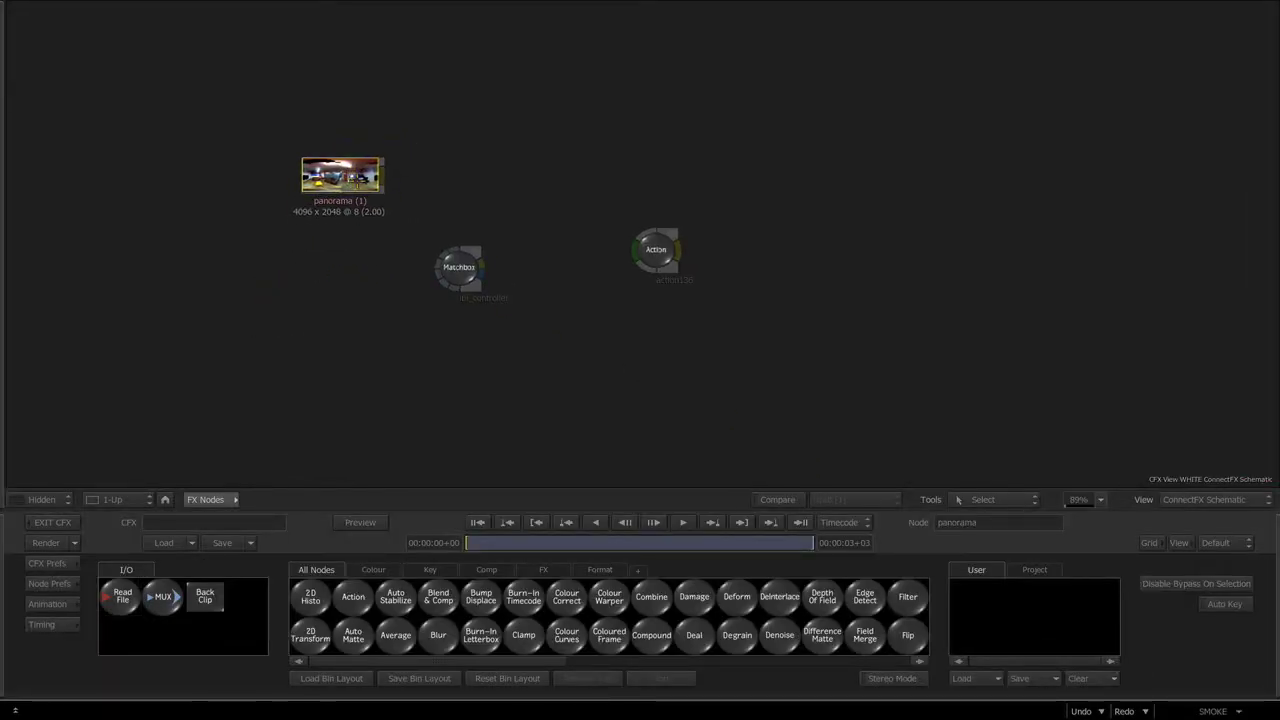
Step: Open the panorama clip and view the full image
double_click(370, 191)
key(F4)
drag(569, 339, 525, 296)
scroll(525, 296, down, 1)
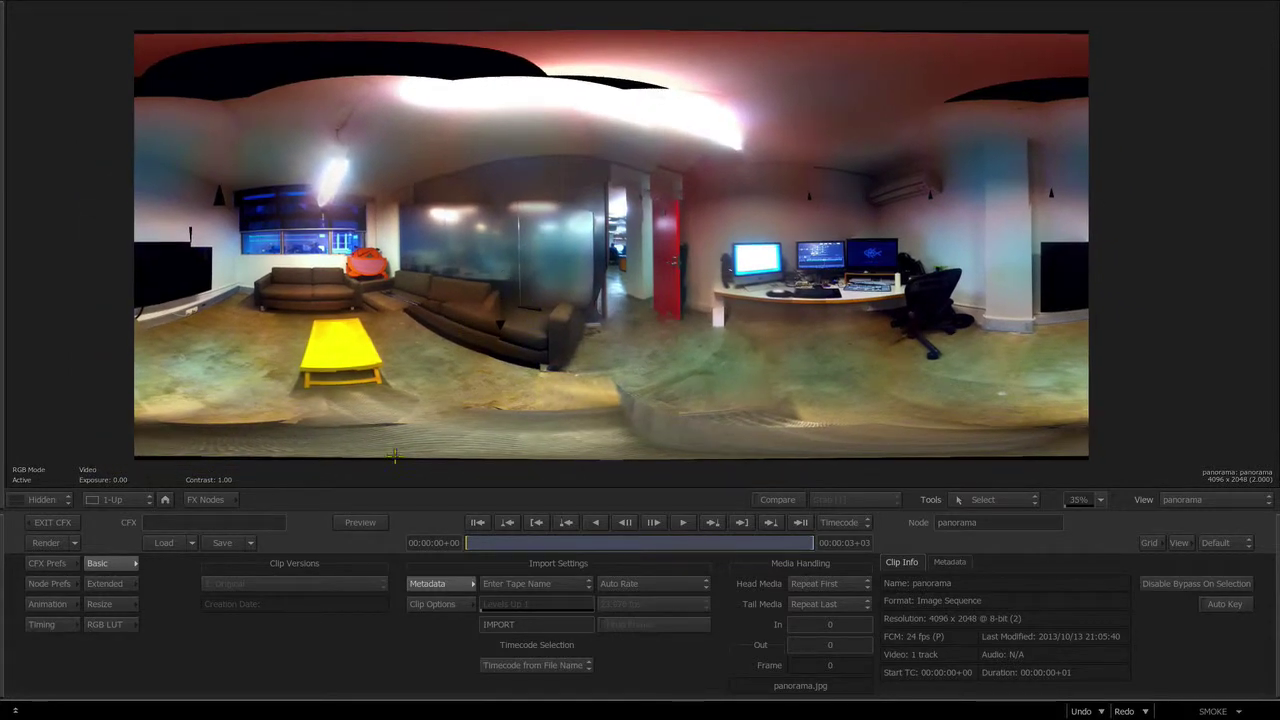
Step: Return to the ConnectFX schematic, open the Action node's schematic, and show the media list for ibl1
key(Escape)
drag(435, 366, 496, 340)
drag(590, 222, 634, 272)
double_click(629, 234)
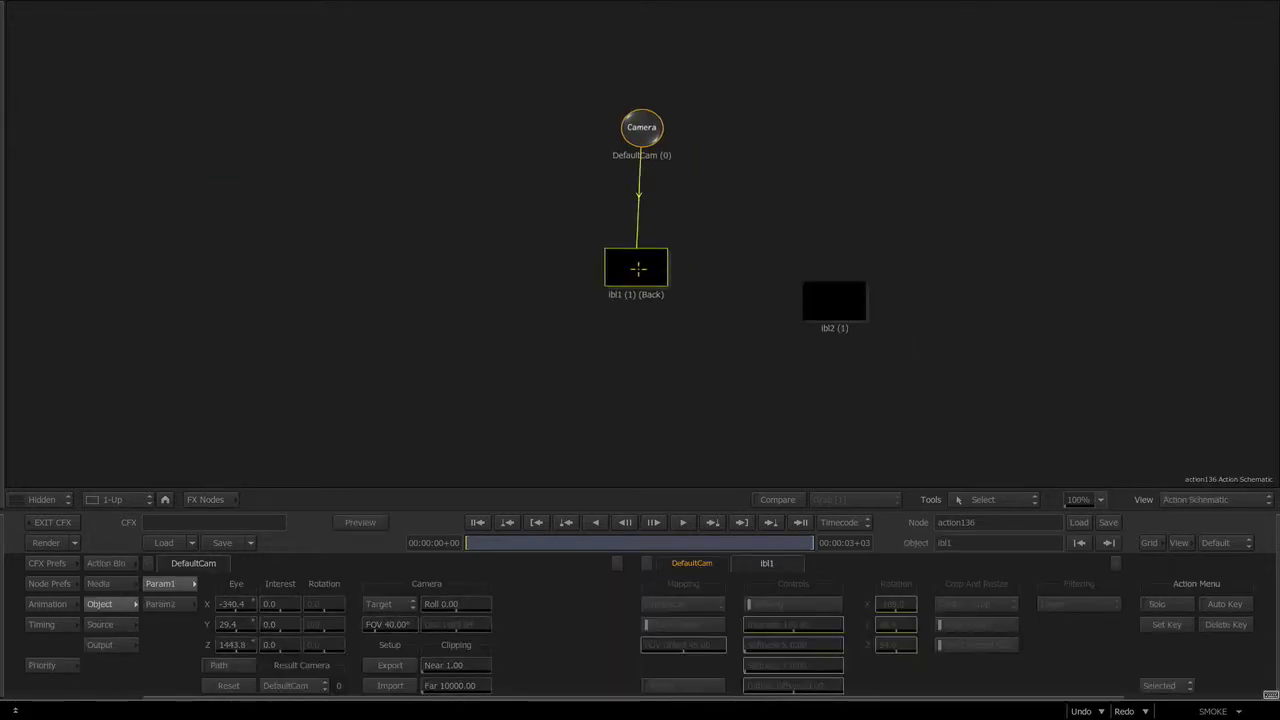
double_click(634, 271)
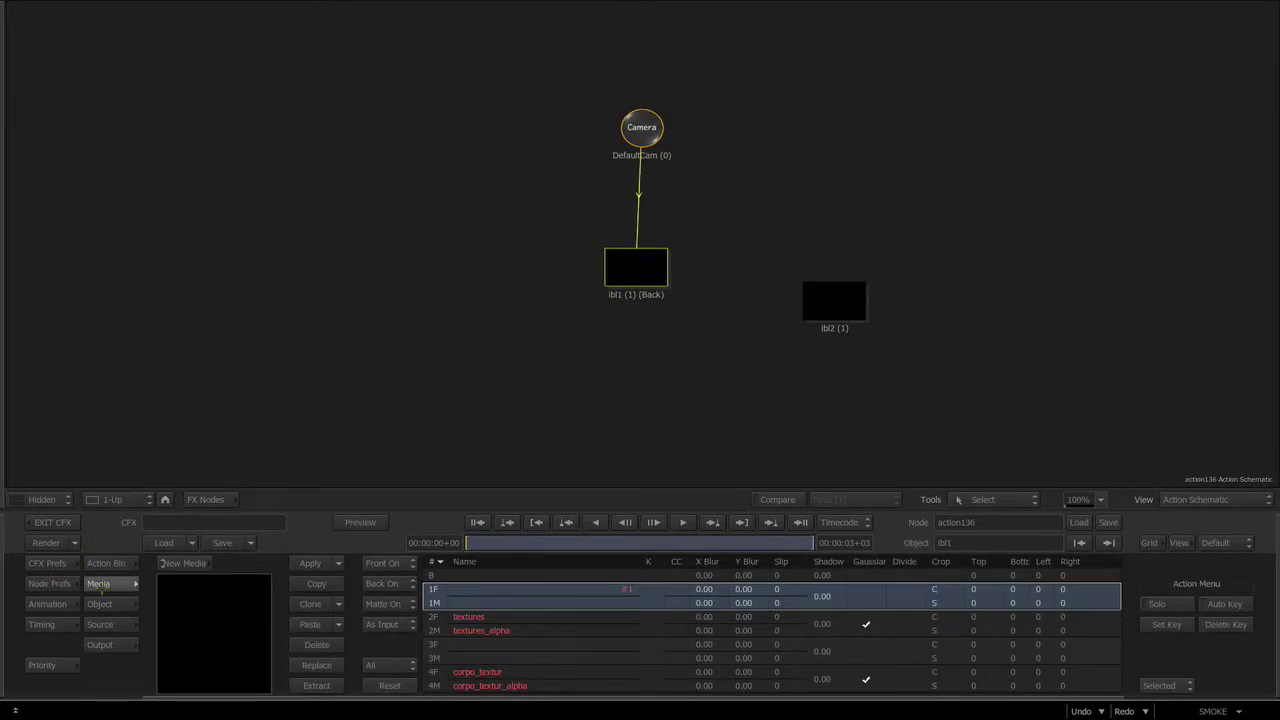
Step: Look through the Action node's rendering and preference settings
click(40, 583)
click(216, 570)
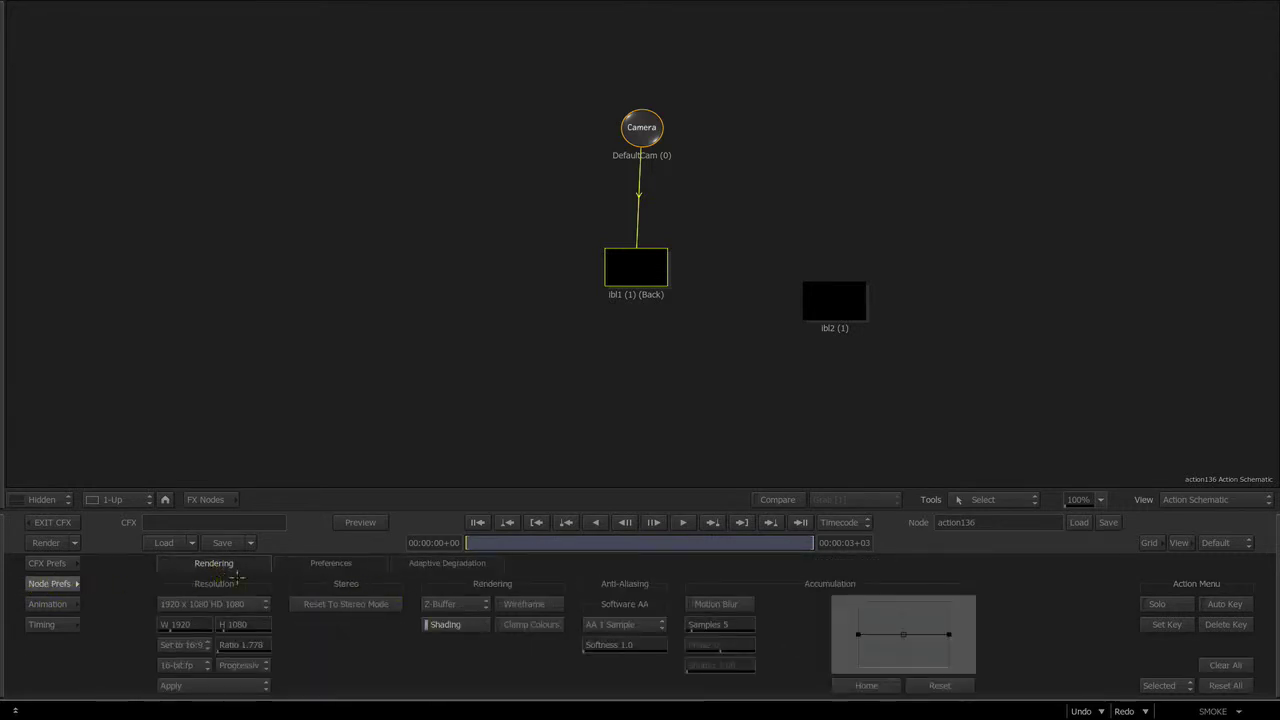
click(328, 566)
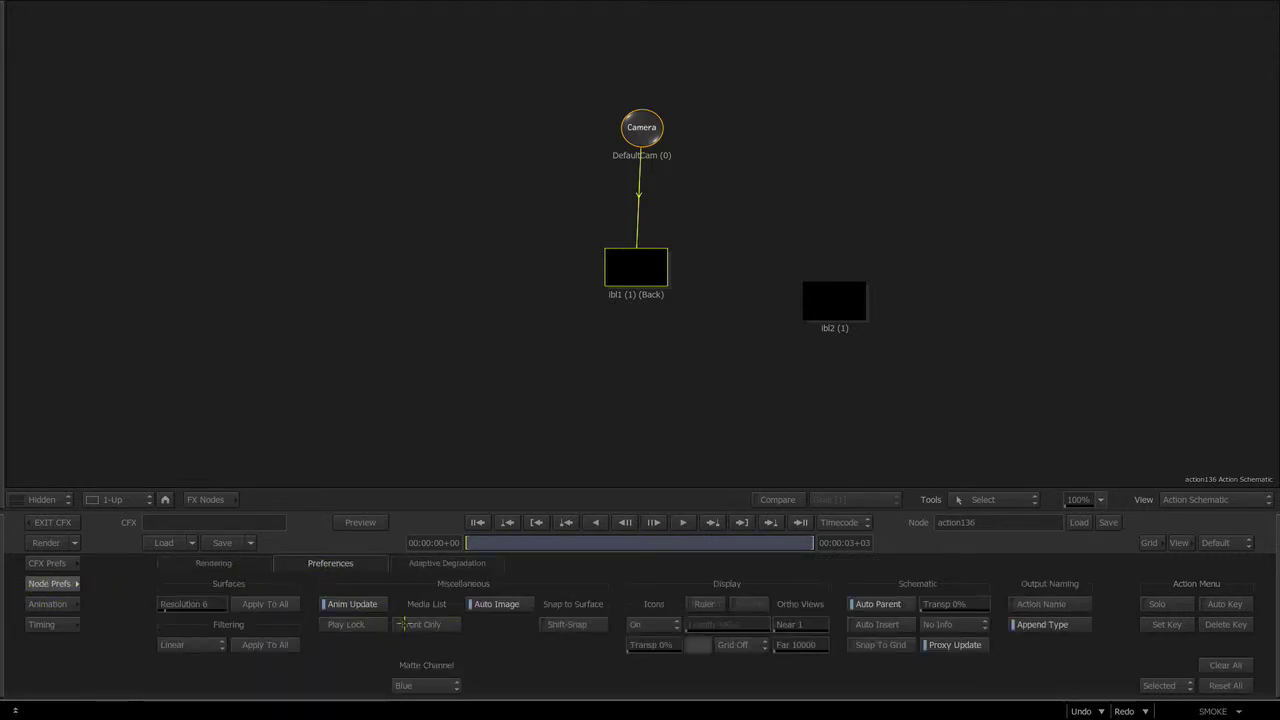
Step: Replace the media used by ibl1 with the panorama clip, and place the media1 node between the clip and Action
mouse_move(642, 273)
mouse_down()
mouse_move(650, 282)
mouse_move(637, 274)
mouse_up()
double_click(636, 275)
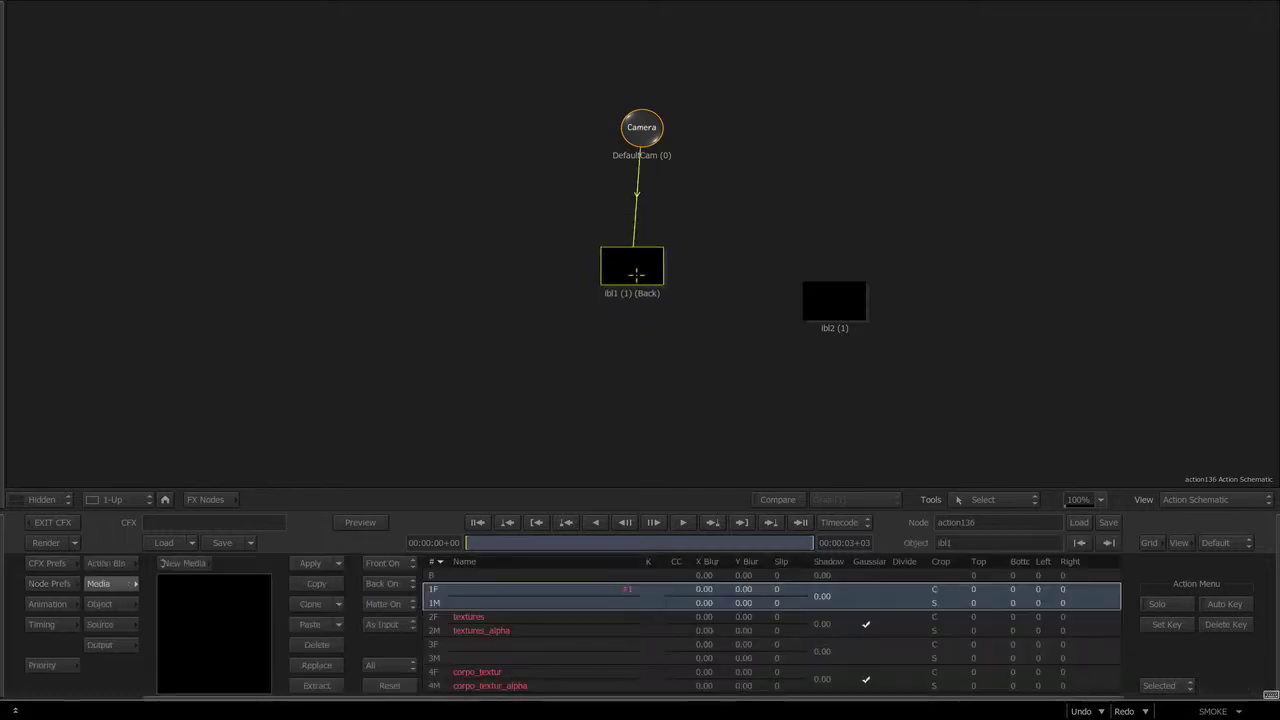
click(308, 670)
click(207, 500)
drag(334, 431, 377, 433)
drag(629, 279, 556, 282)
drag(551, 279, 493, 160)
Step: Open the Action node and view its output1 result with the panorama as the environment
click(691, 206)
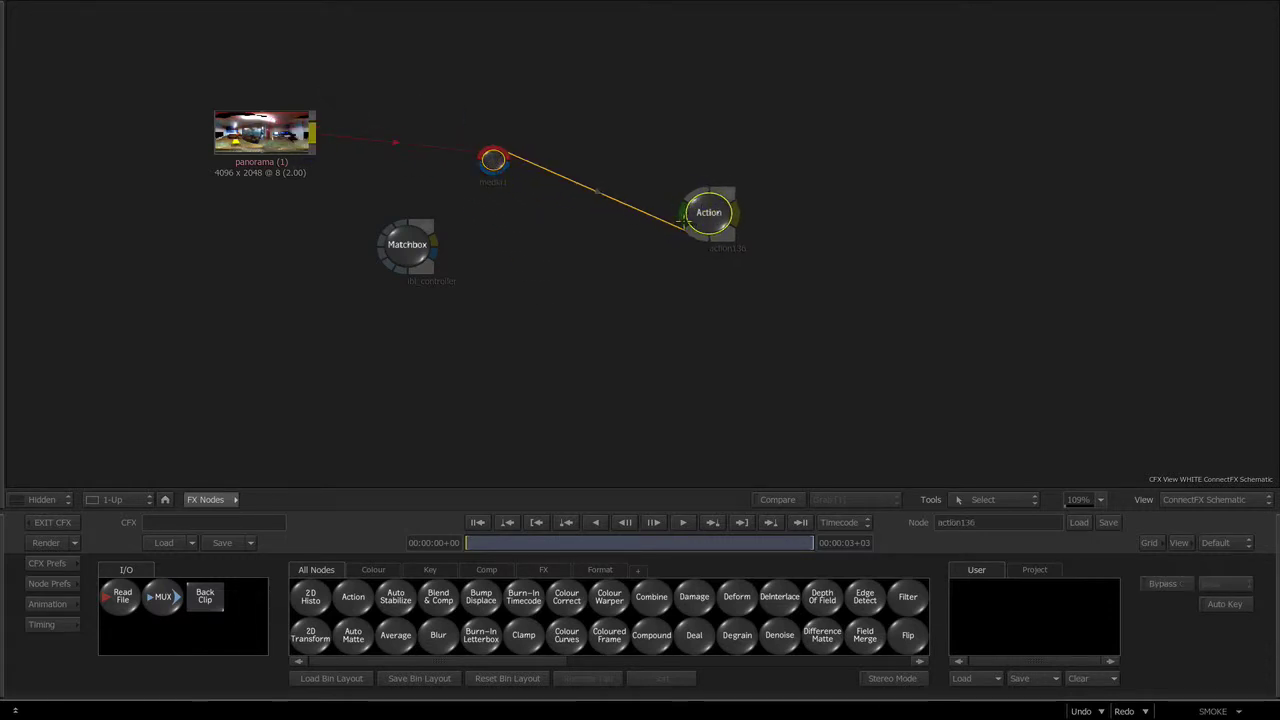
double_click(692, 199)
drag(677, 324, 705, 338)
drag(540, 326, 630, 302)
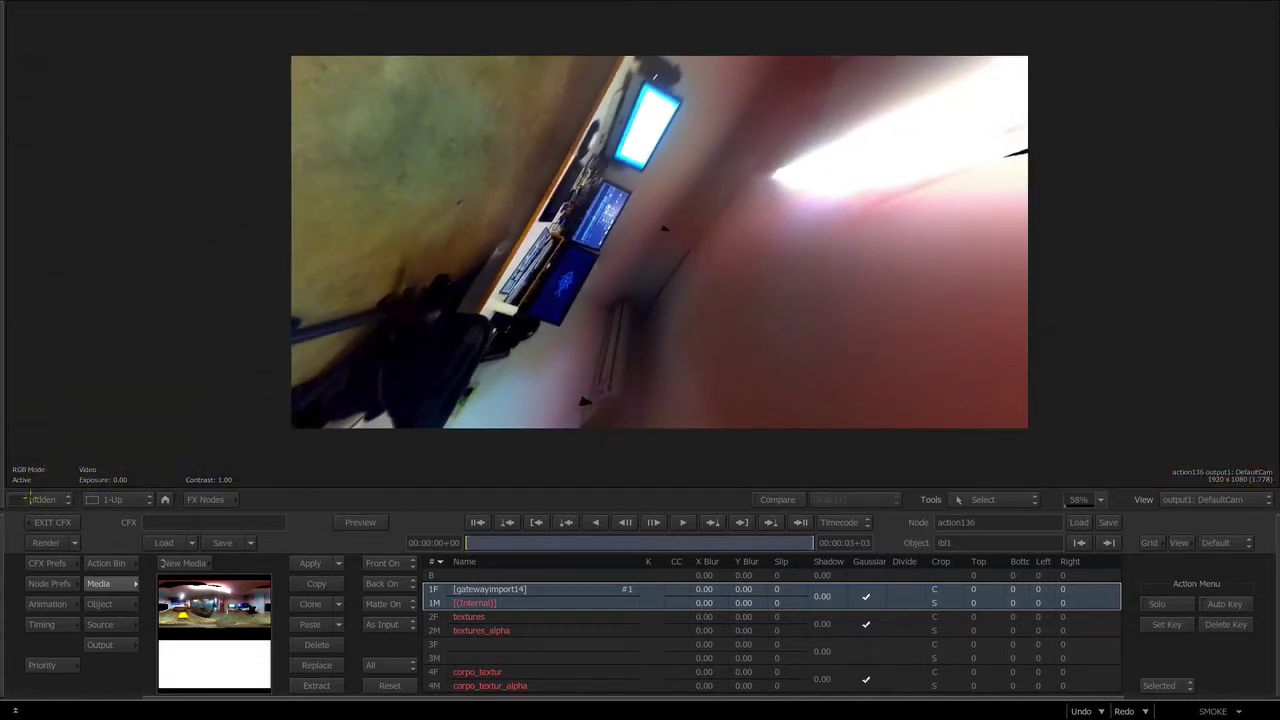
Step: Set the Action node as Context 1, and view that context with the ibl_controller Matchbox variables showing
click(208, 499)
drag(554, 294, 565, 302)
right_click(722, 214)
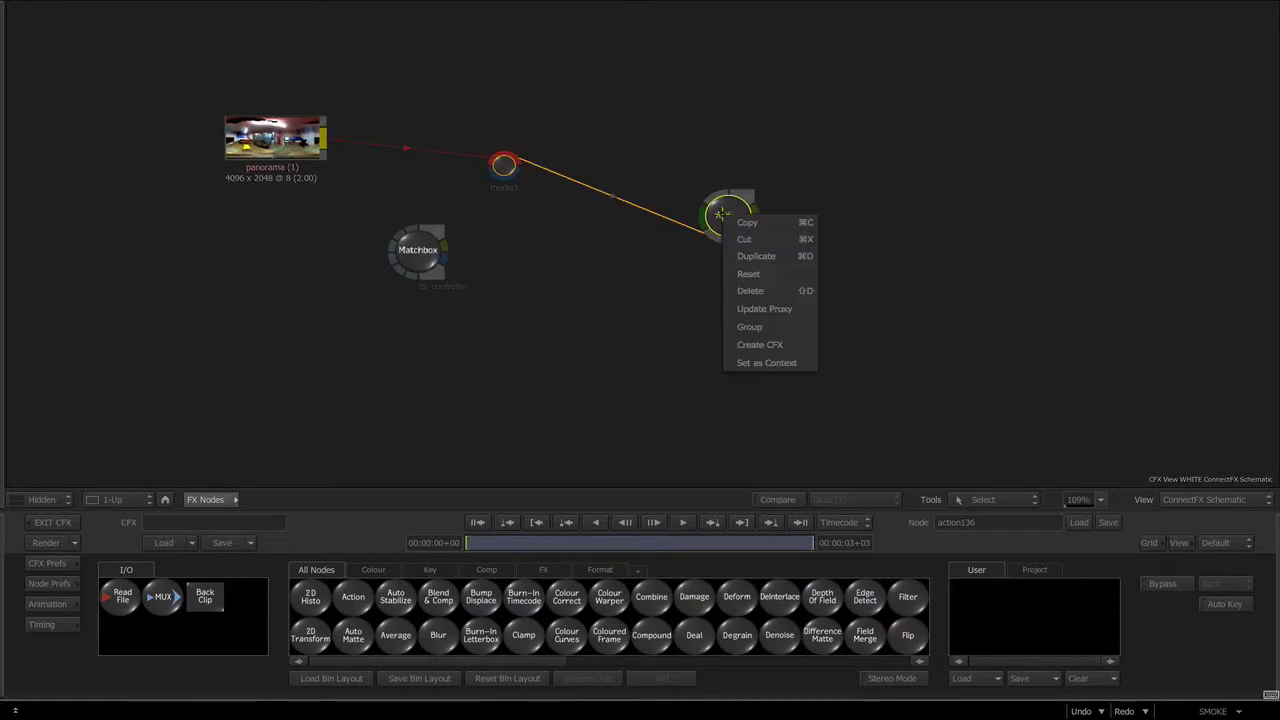
click(740, 360)
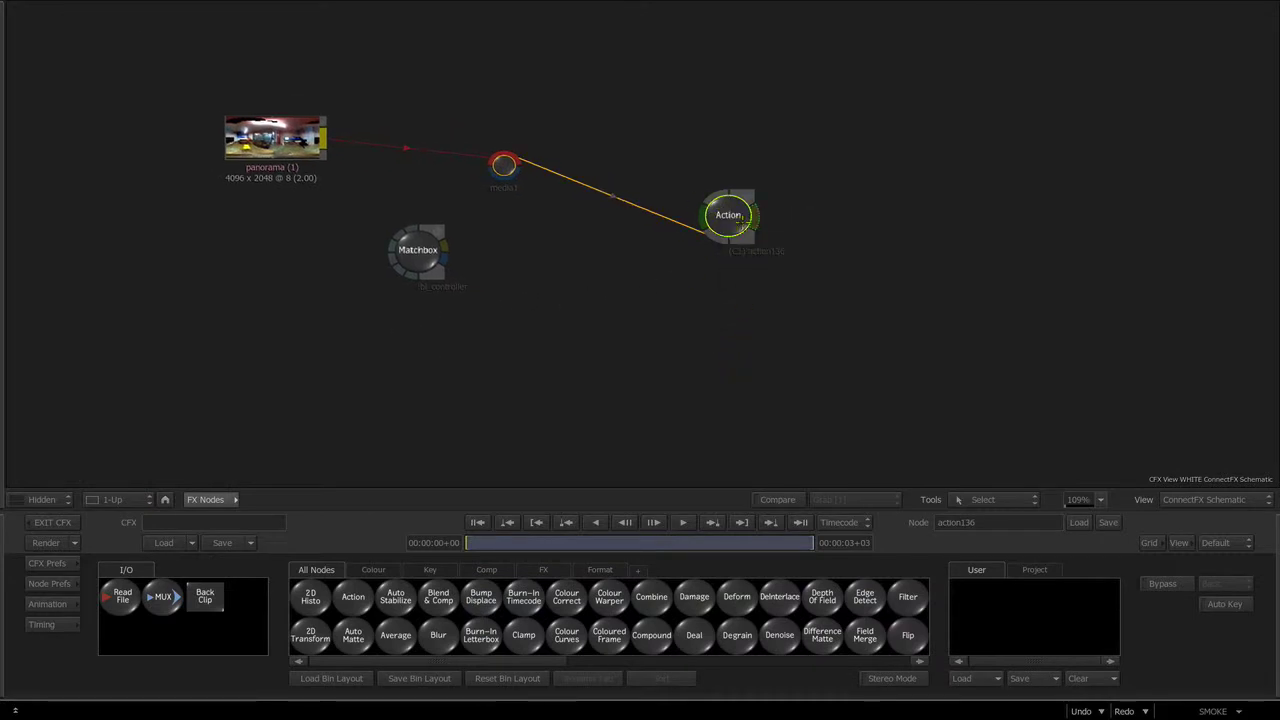
click(407, 257)
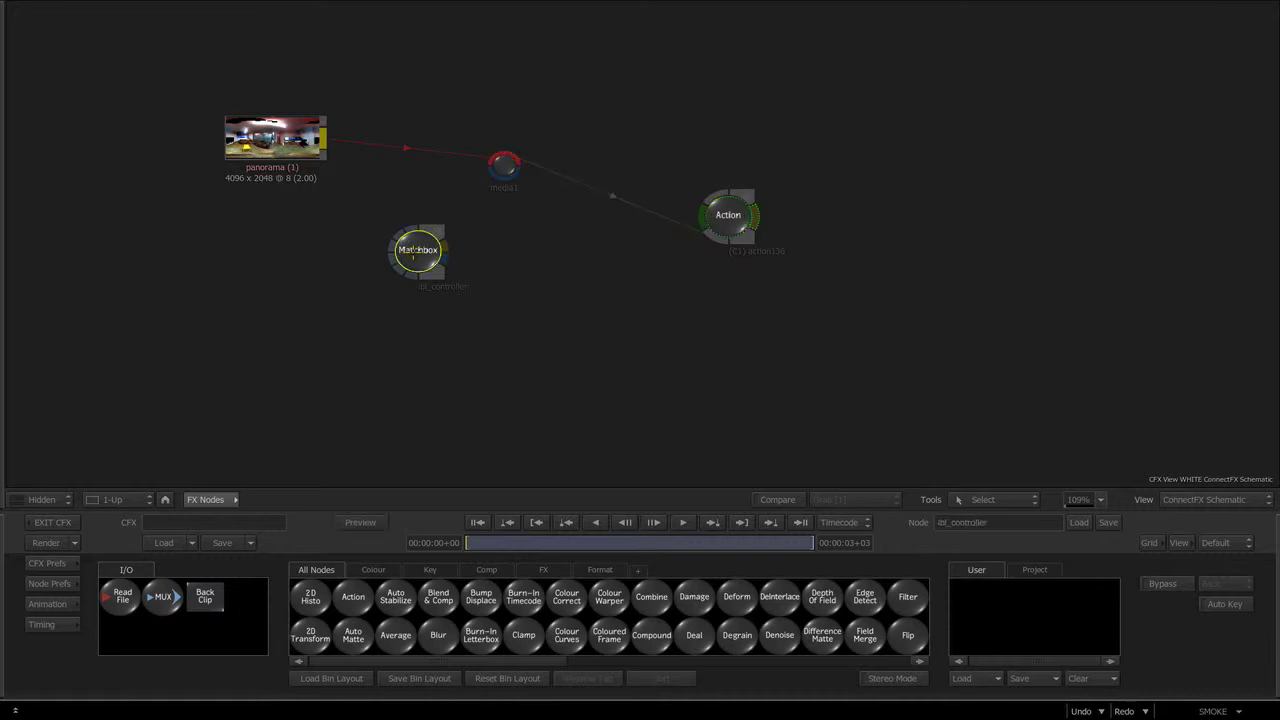
key(1)
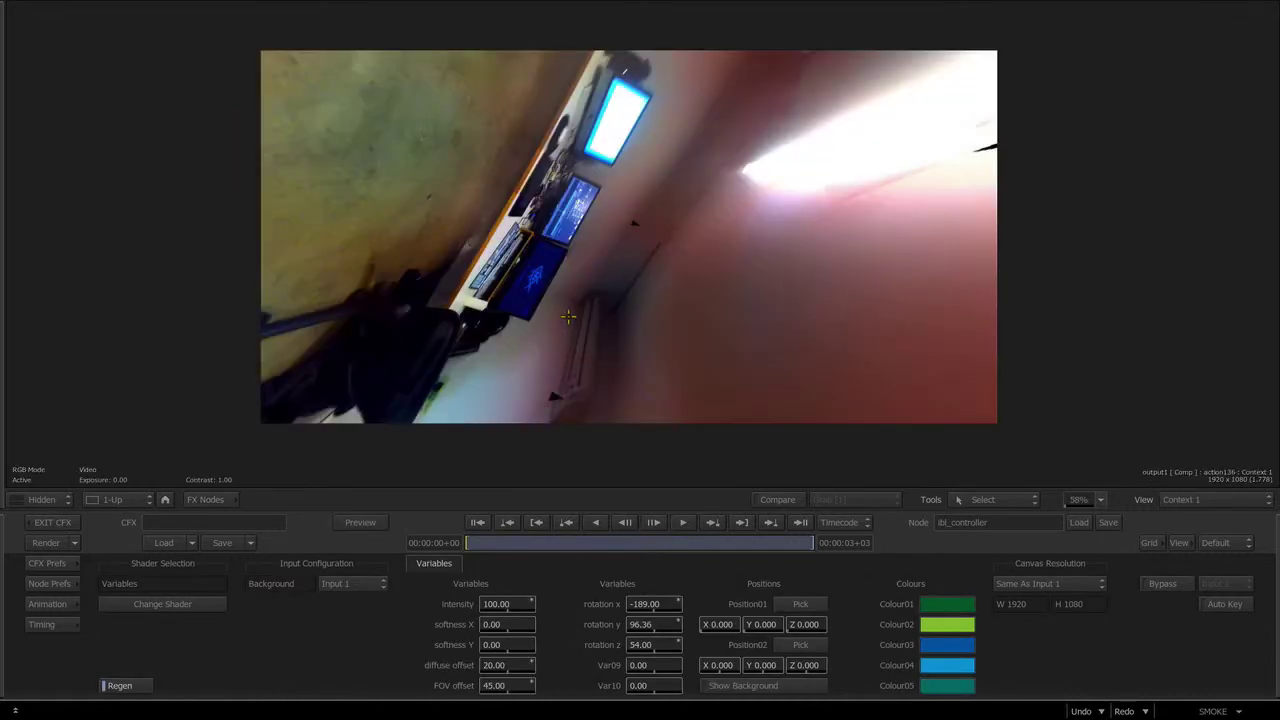
Step: Set the ibl_controller's rotation x, rotation y and rotation z to 0
click(643, 604)
drag(642, 602, 646, 649)
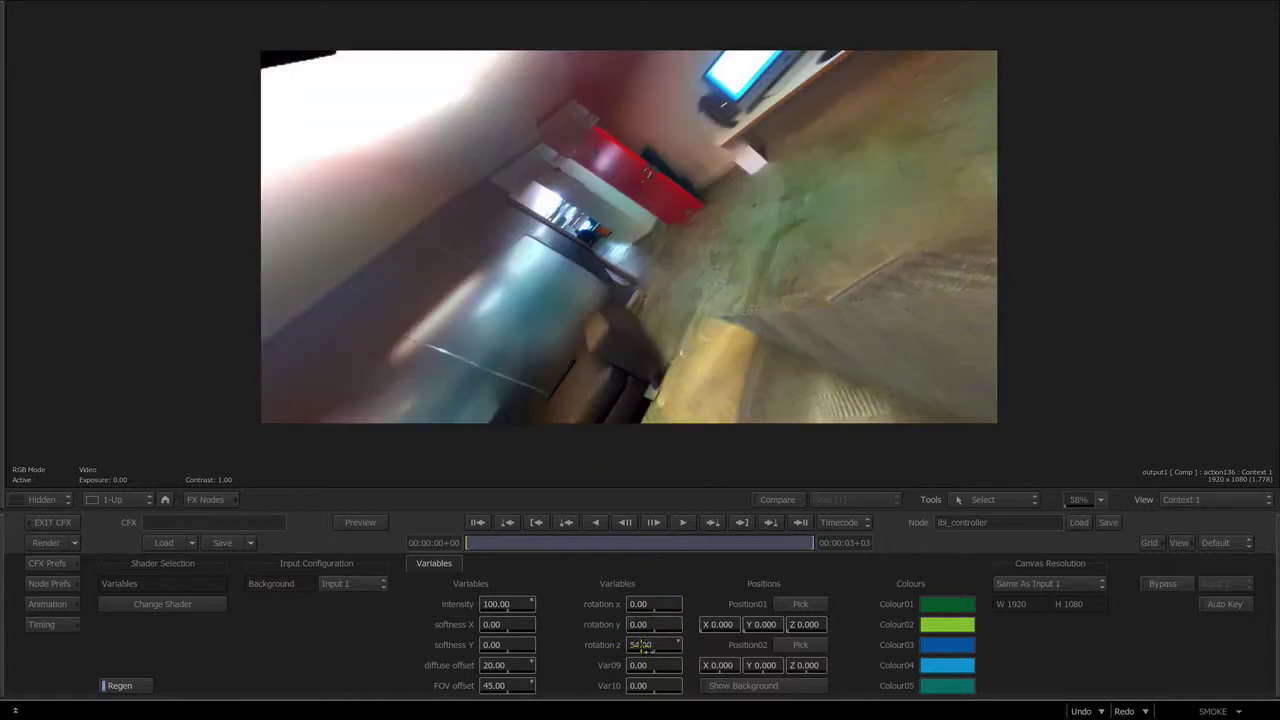
key(ctrl+z)
click(637, 648)
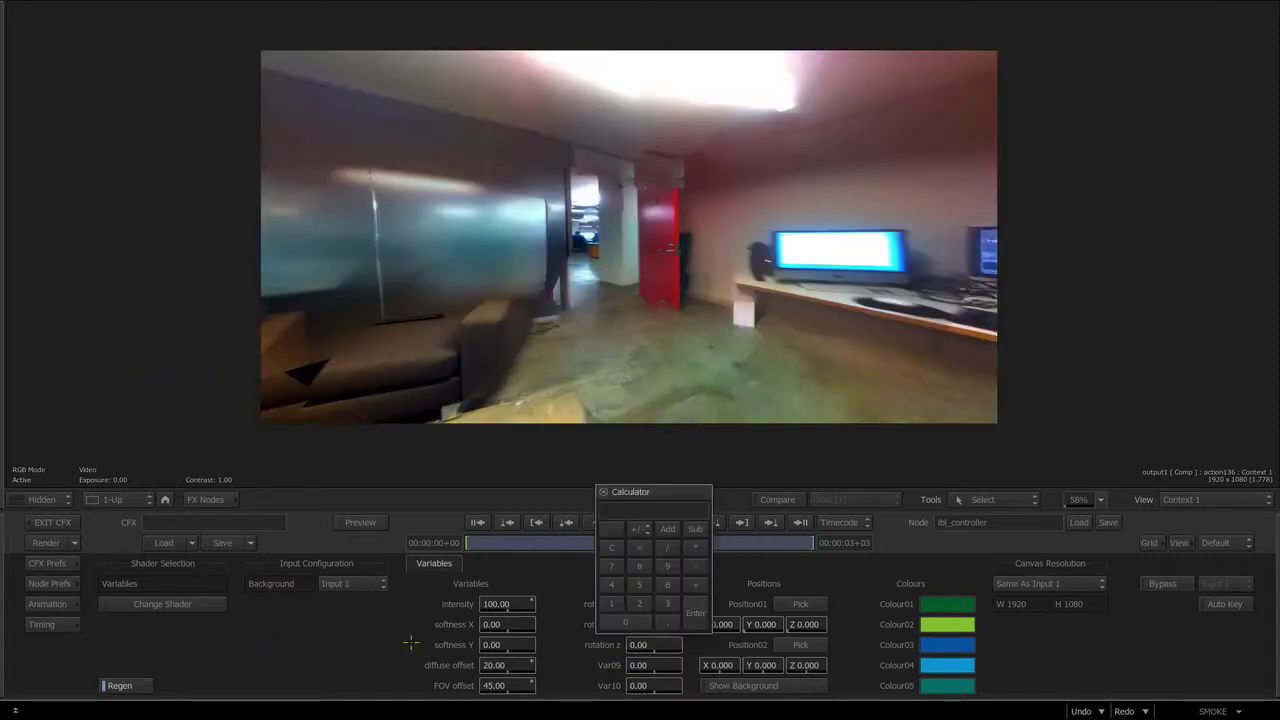
click(584, 587)
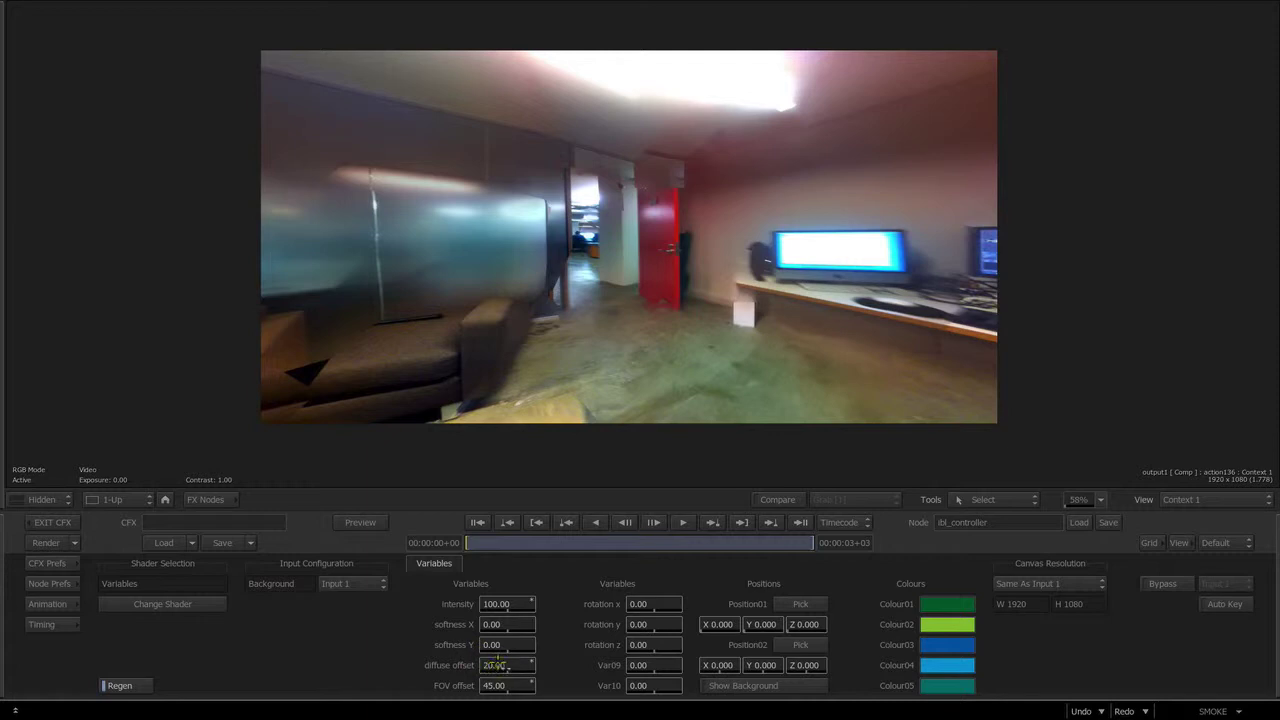
Step: Set the ibl_controller's FOV offset to 75
drag(484, 659, 485, 661)
click(493, 685)
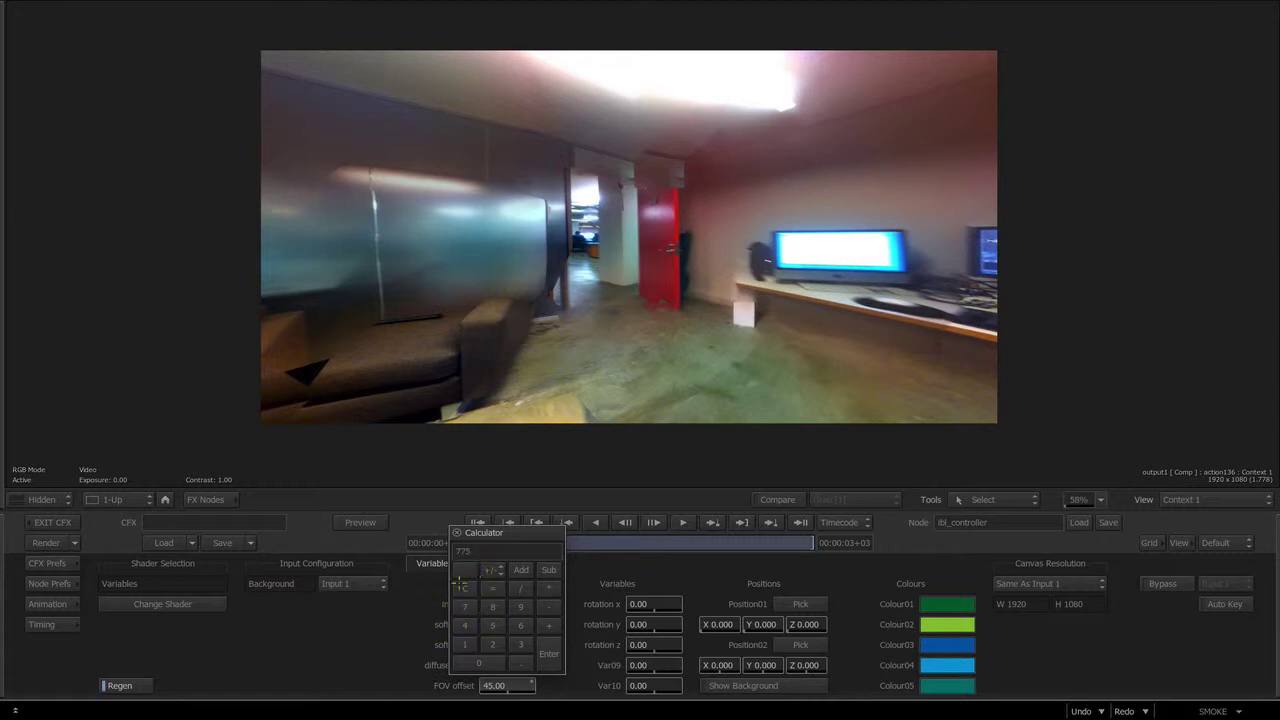
key(BackSpace)
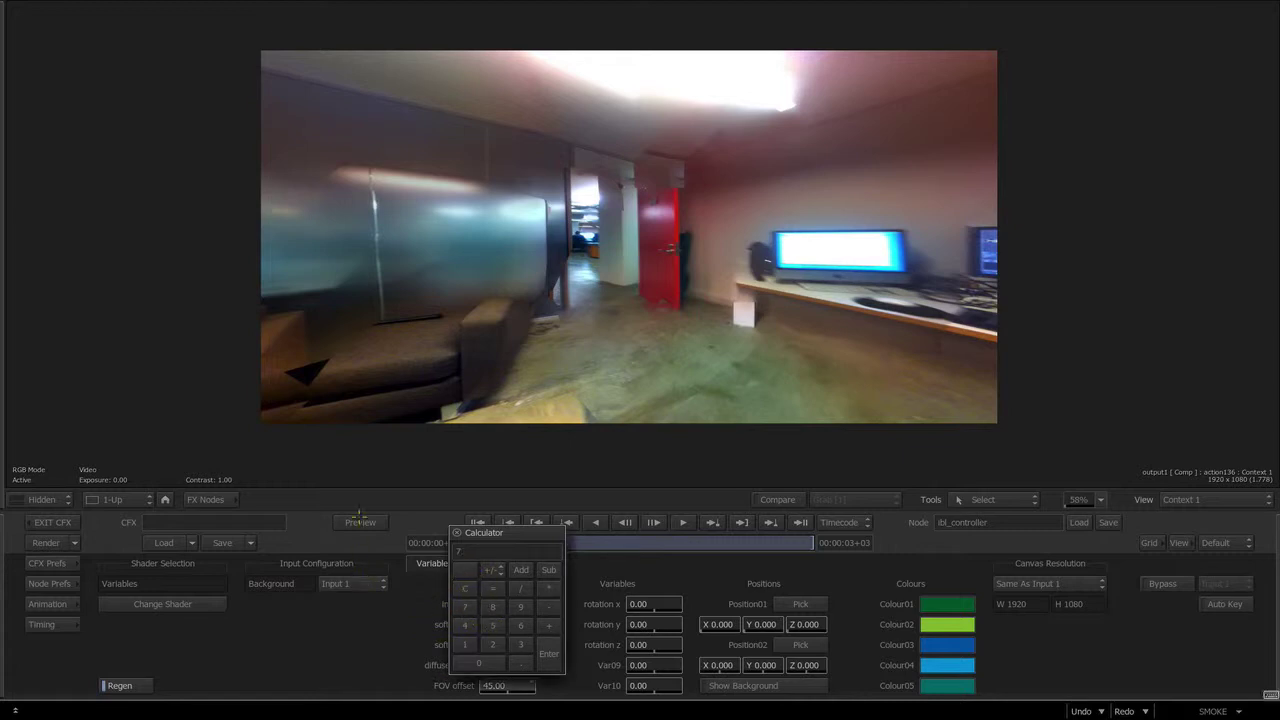
click(490, 625)
key(Return)
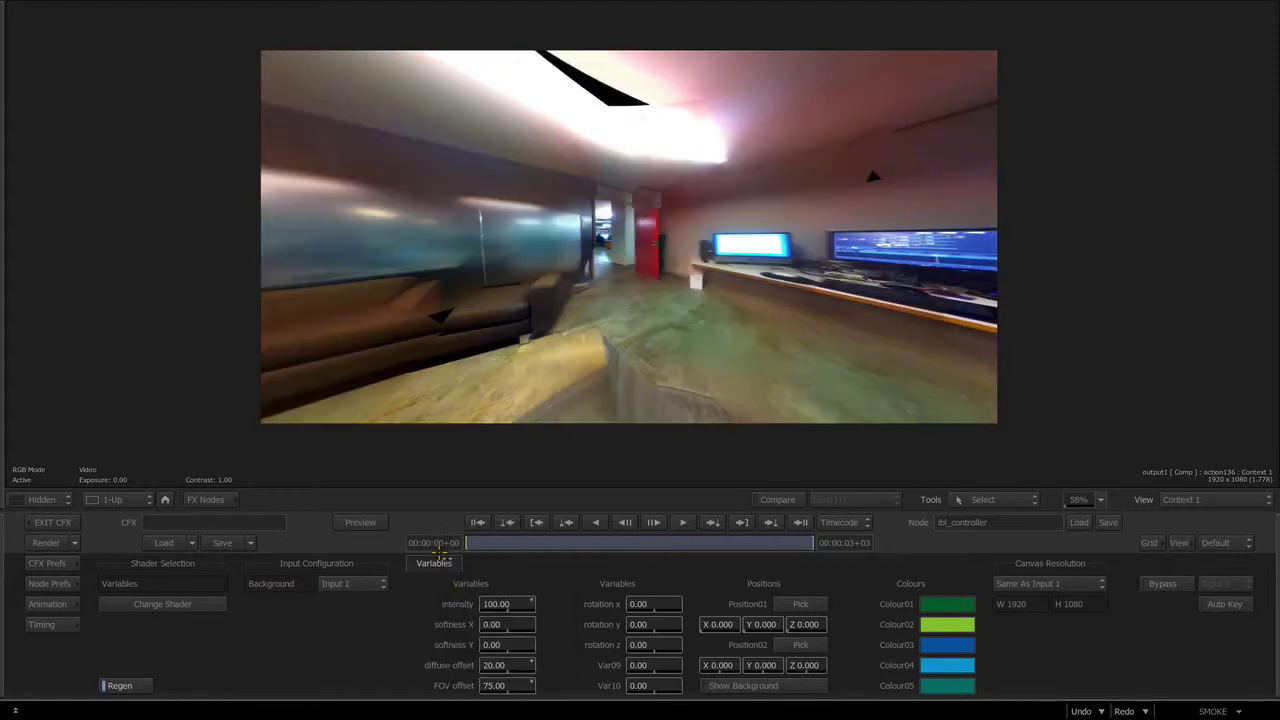
click(493, 624)
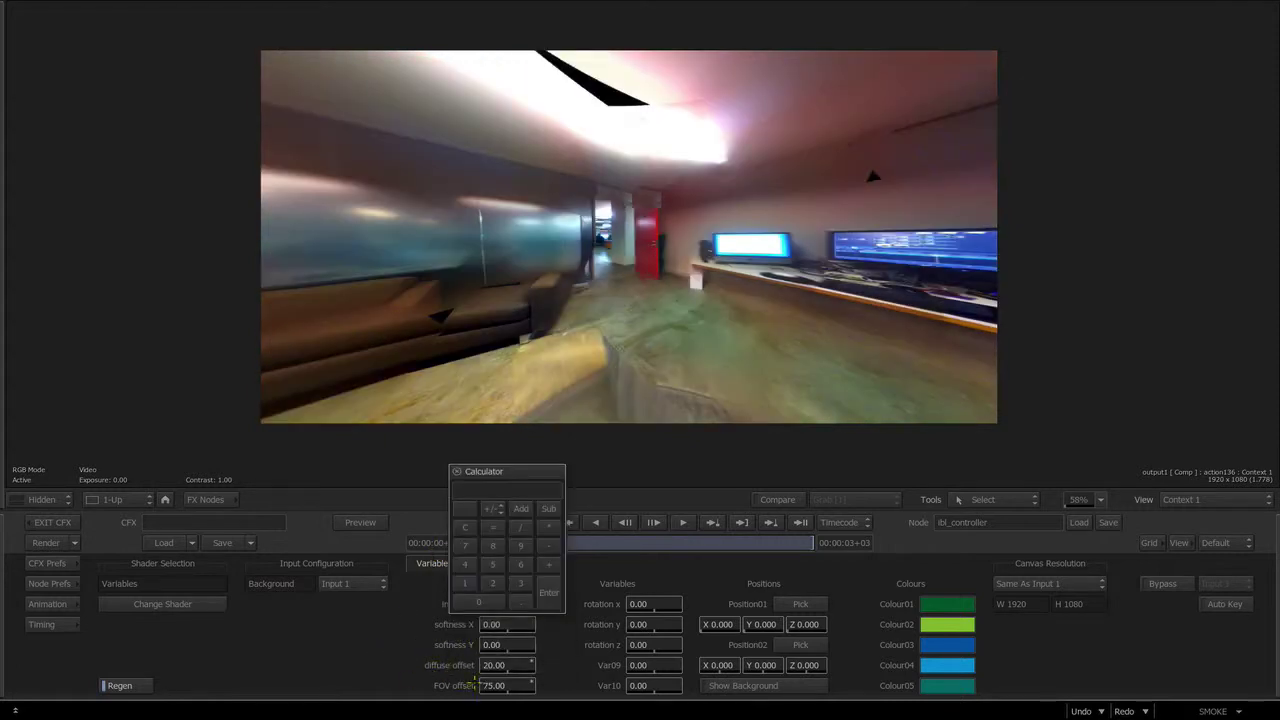
click(457, 472)
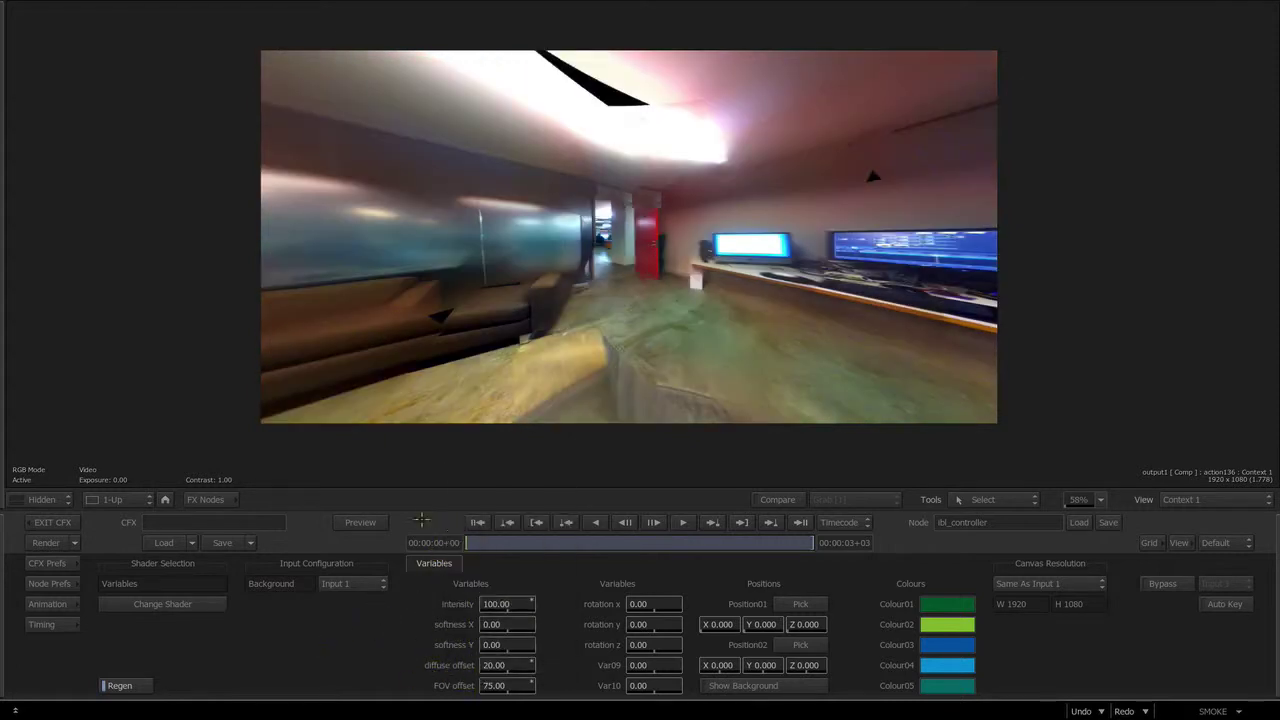
Step: Set the ibl_controller's FOV offset to 45
click(497, 686)
text(45)
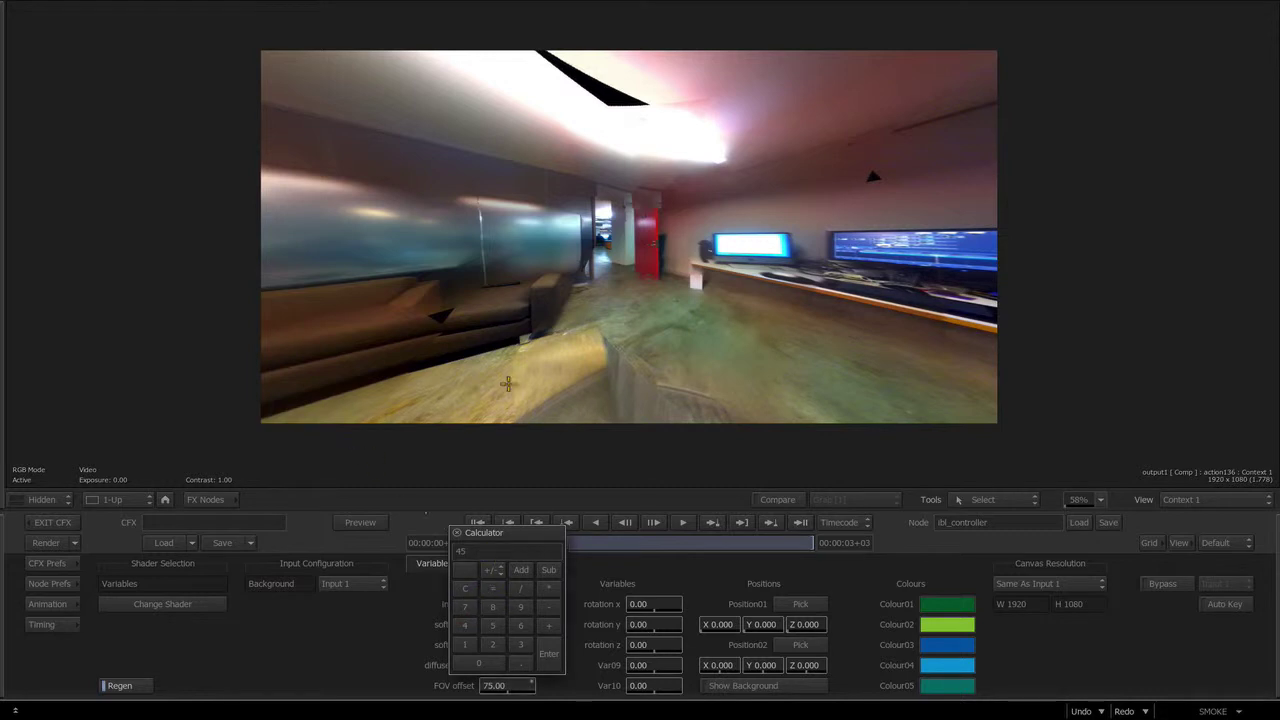
key(Return)
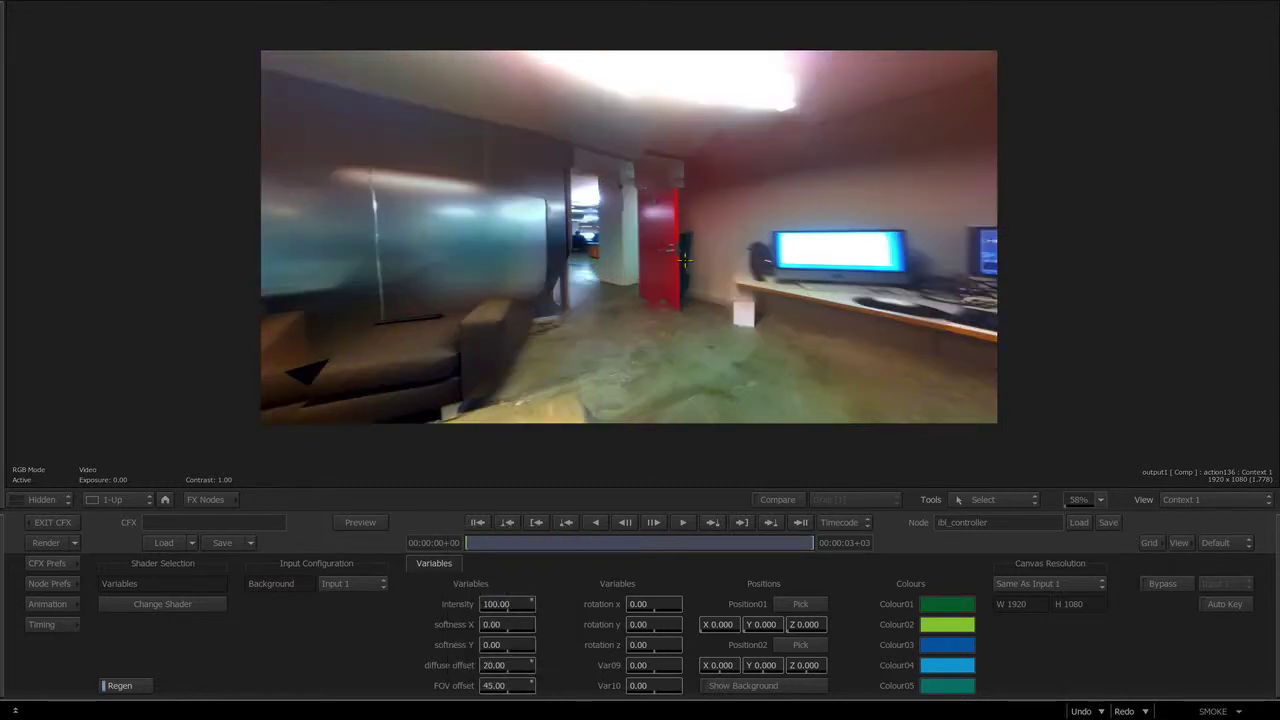
Step: Return to the ConnectFX schematic and open the Action node's internal schematic
click(207, 499)
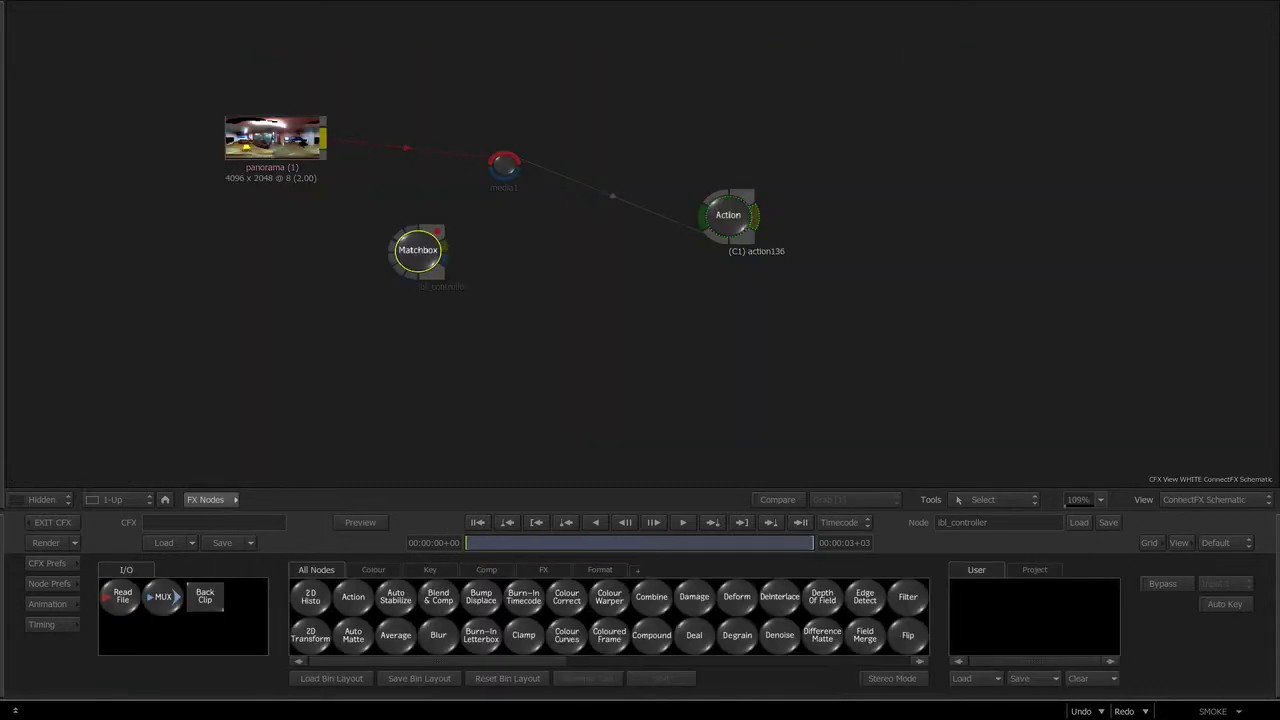
drag(429, 374, 436, 398)
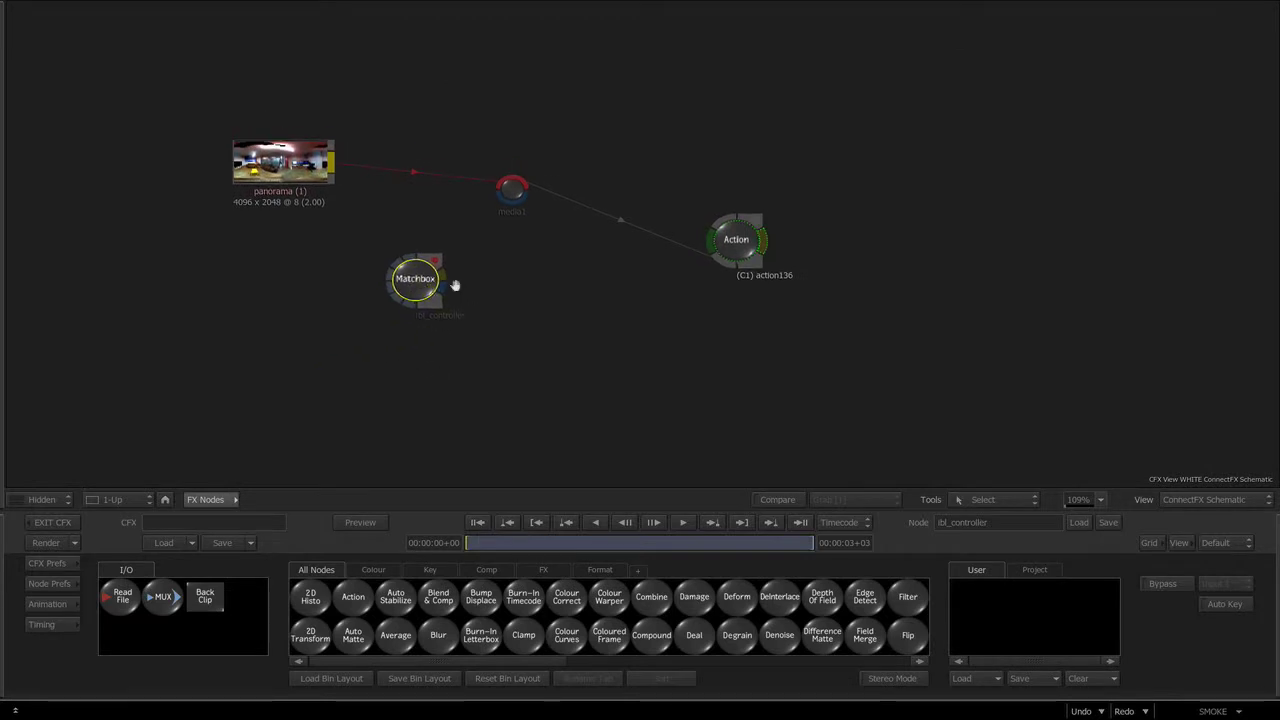
scroll(626, 300, down, 2)
click(703, 237)
drag(674, 236, 688, 229)
double_click(703, 228)
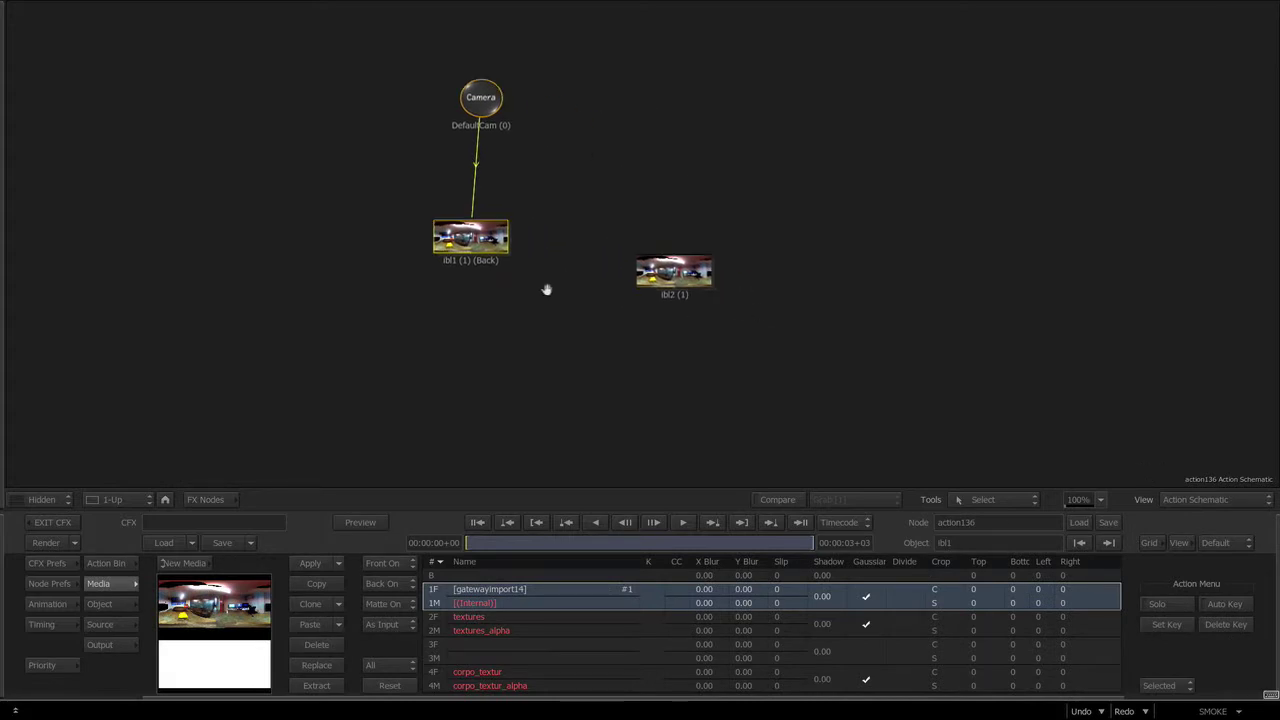
Step: Move the ibl2 node below and to the left of ibl1, and hide it
drag(452, 234, 462, 237)
scroll(474, 294, up, 2)
scroll(642, 264, down, 2)
drag(642, 264, 285, 309)
key(h)
drag(565, 344, 547, 328)
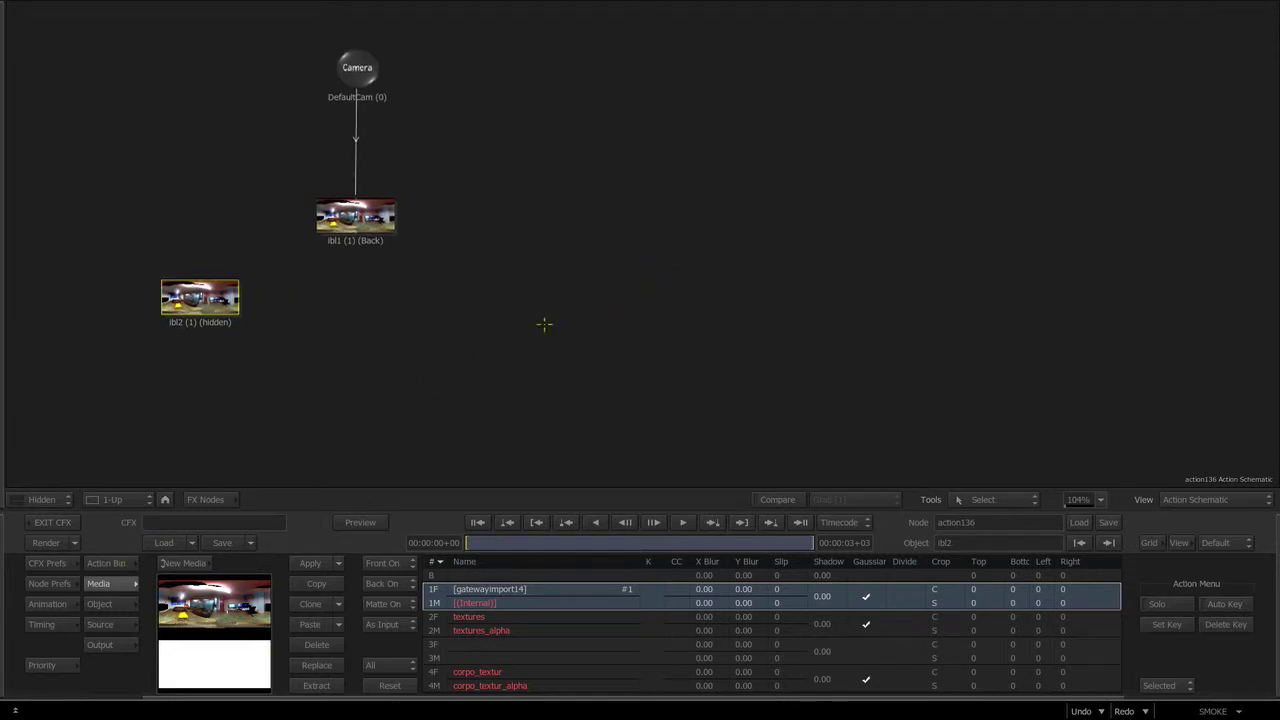
Step: Add an Import node to the Action schematic and browse to the bookmarked ibl_matchboxsetup/fbx folder
click(104, 563)
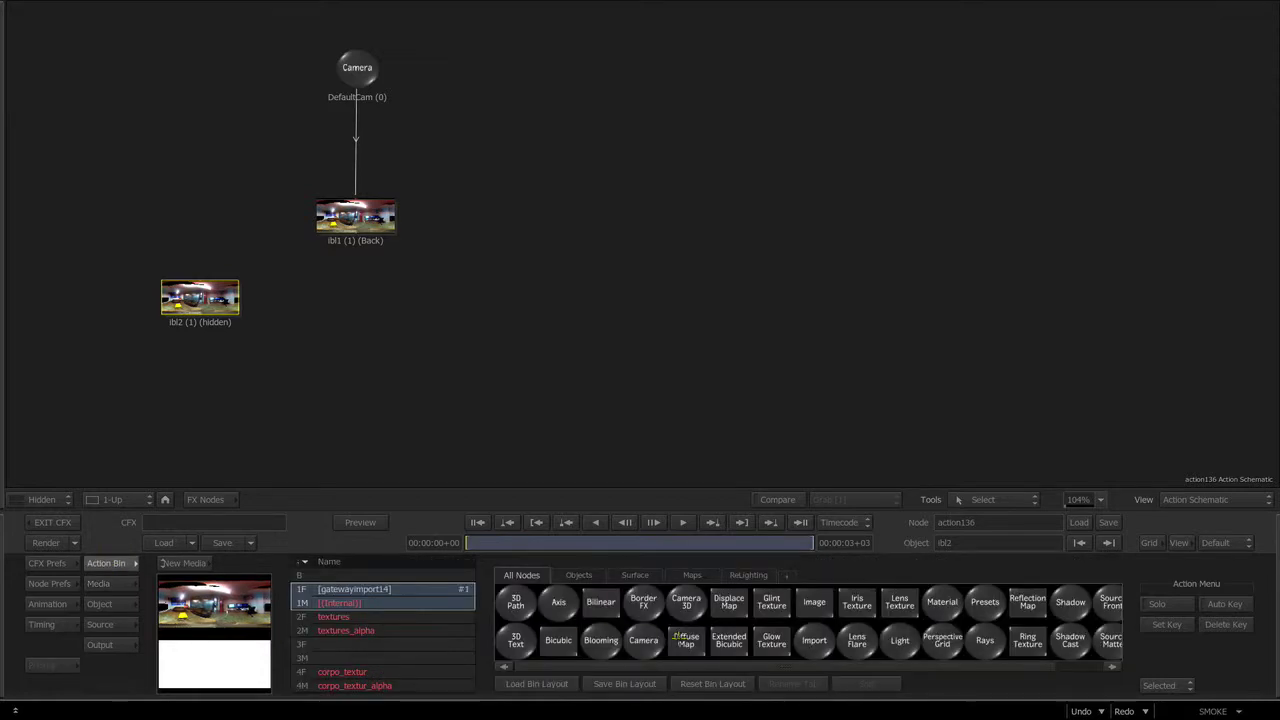
drag(814, 638, 846, 286)
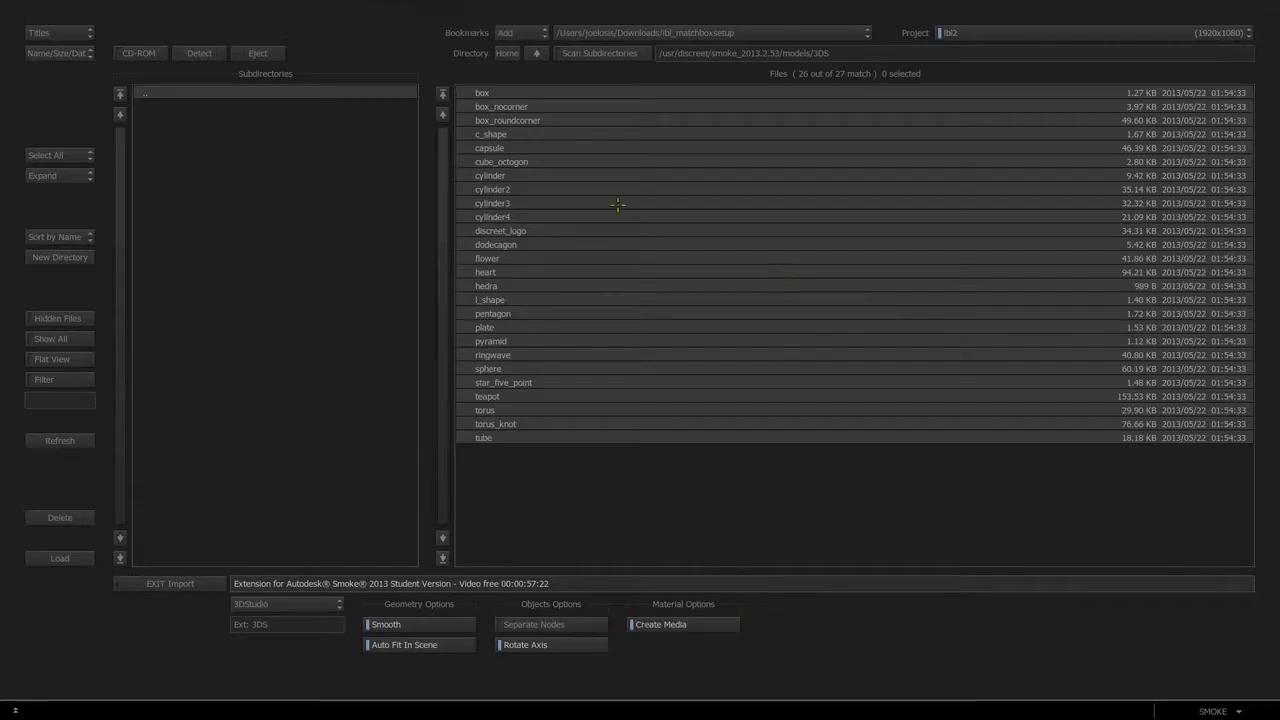
click(600, 34)
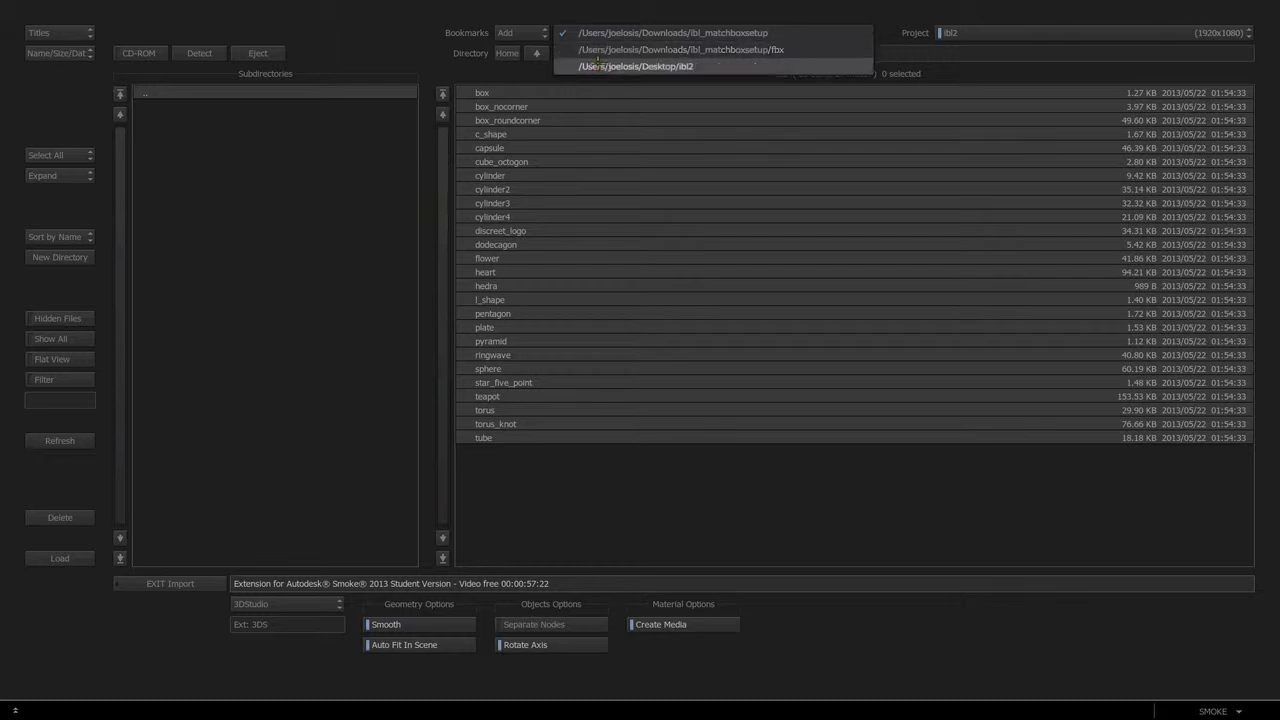
click(620, 66)
click(590, 32)
click(620, 24)
Step: Set the import format to FBX and select the file BEE_MESH_01.fbx
click(256, 602)
click(257, 603)
click(502, 95)
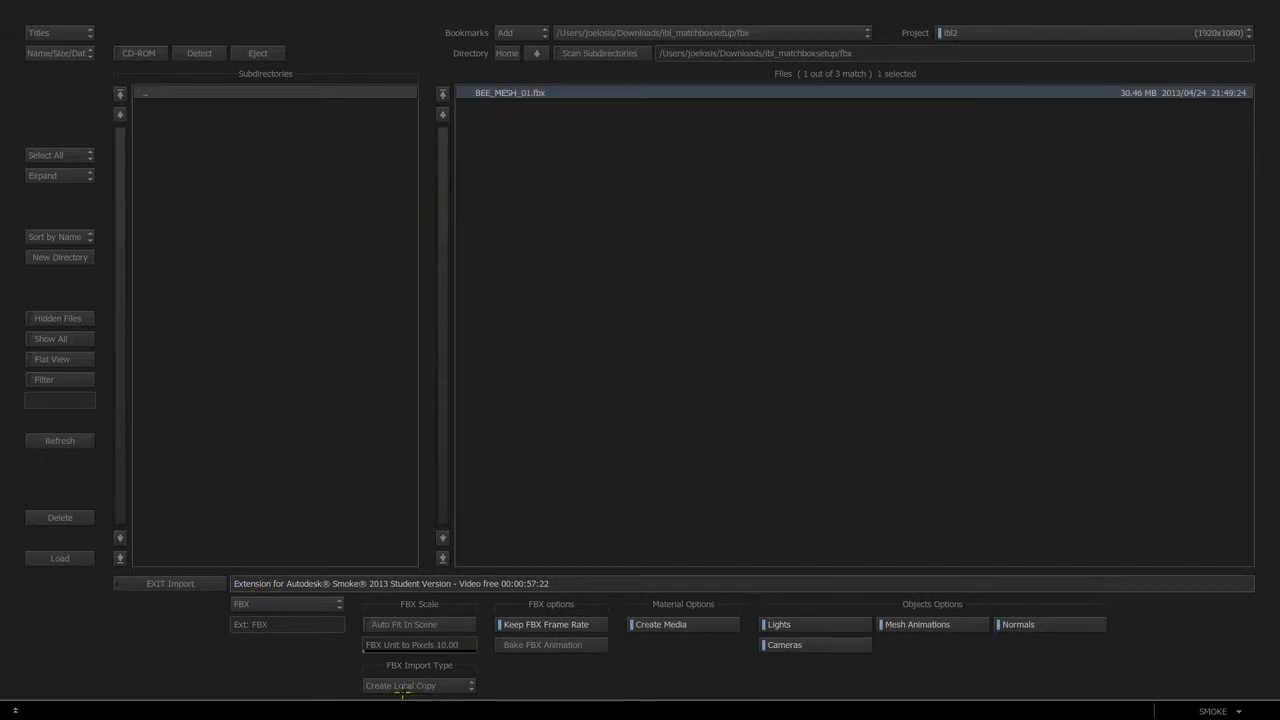
Step: Load the selected BEE_MESH_01.fbx scene into Action and continue past the file size warning
click(45, 560)
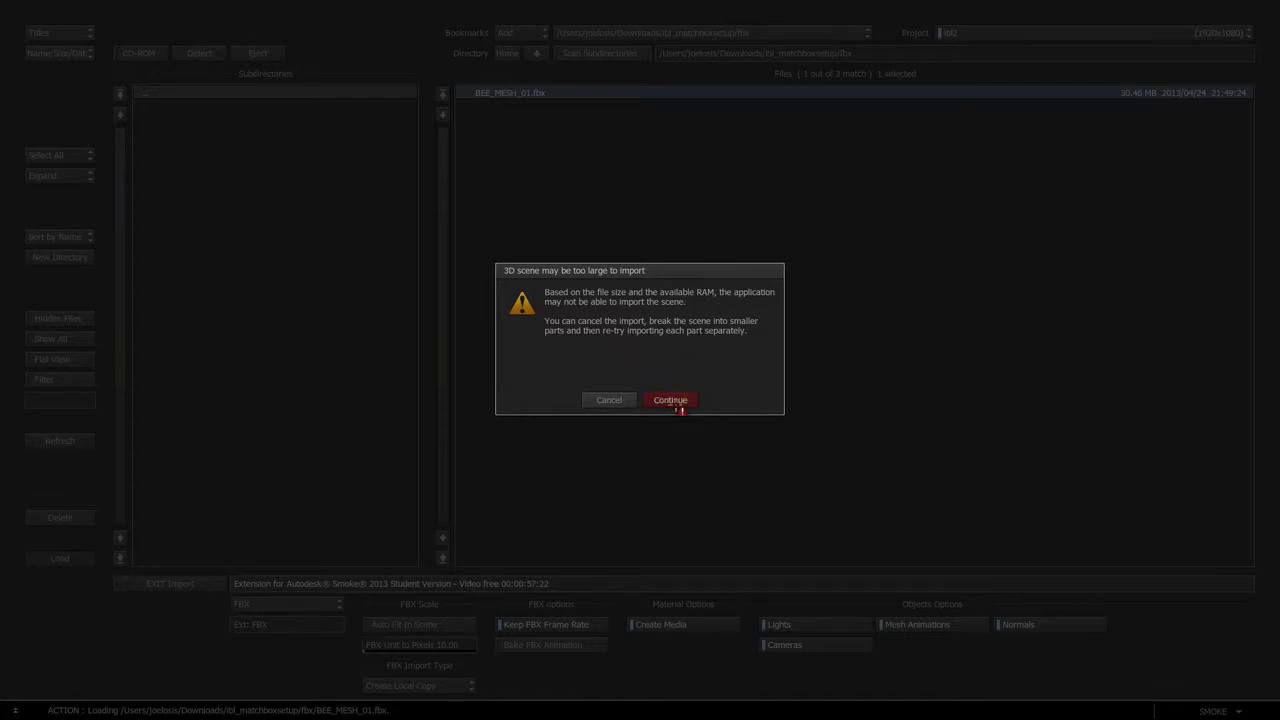
click(675, 402)
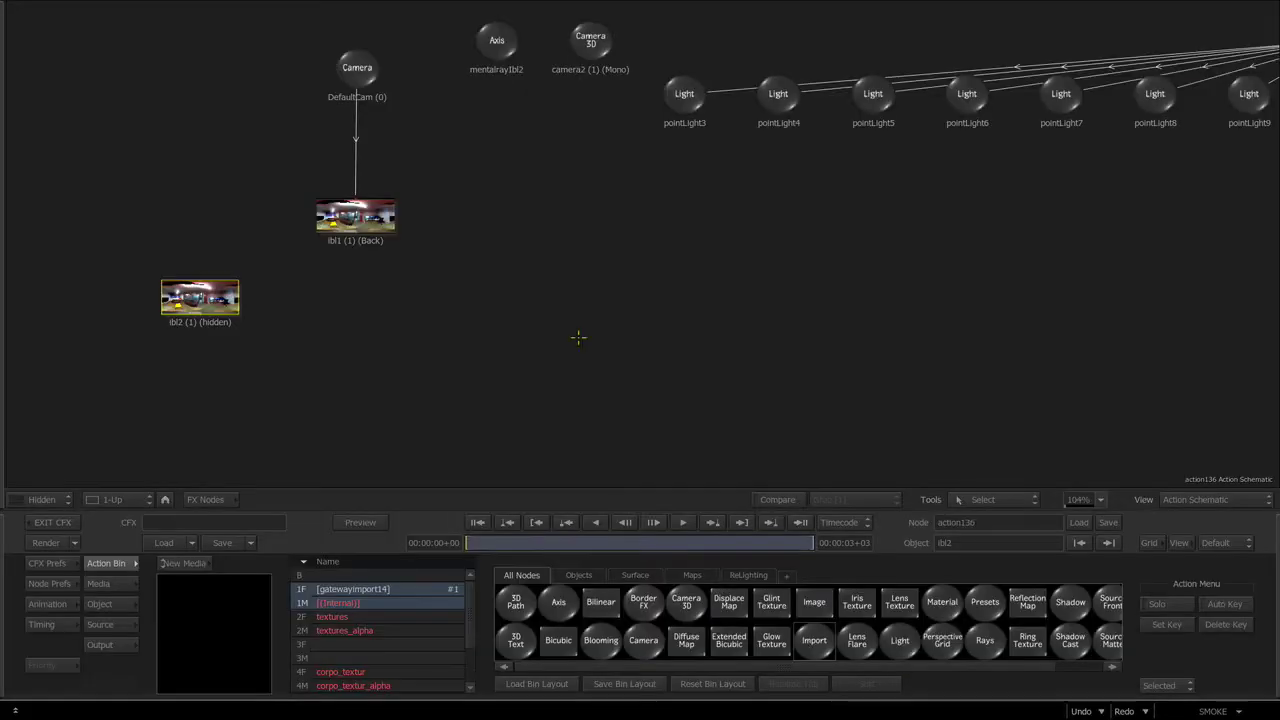
Step: Disconnect ibl1 from DefaultCam, move it below camera2 and link it to camera2
drag(356, 117, 305, 111)
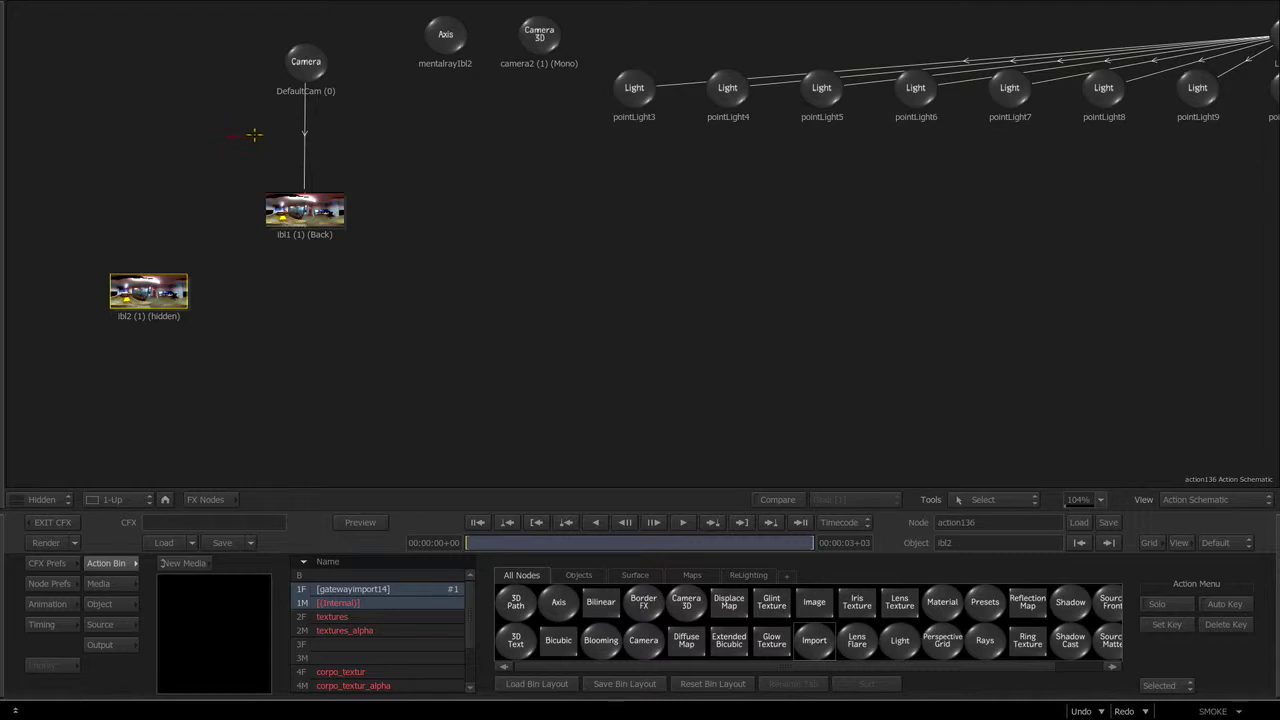
drag(460, 150, 462, 150)
mouse_move(352, 234)
mouse_down()
mouse_move(443, 206)
mouse_move(560, 216)
mouse_up()
drag(503, 187, 520, 194)
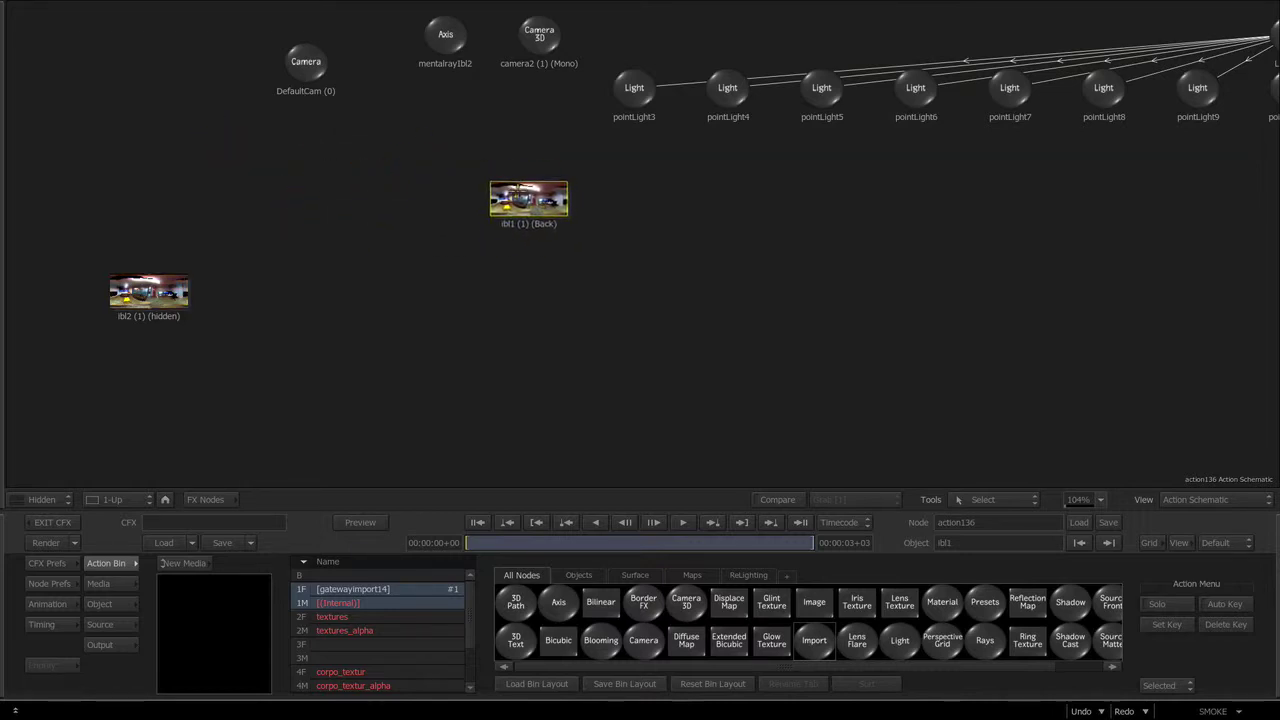
drag(577, 224, 578, 223)
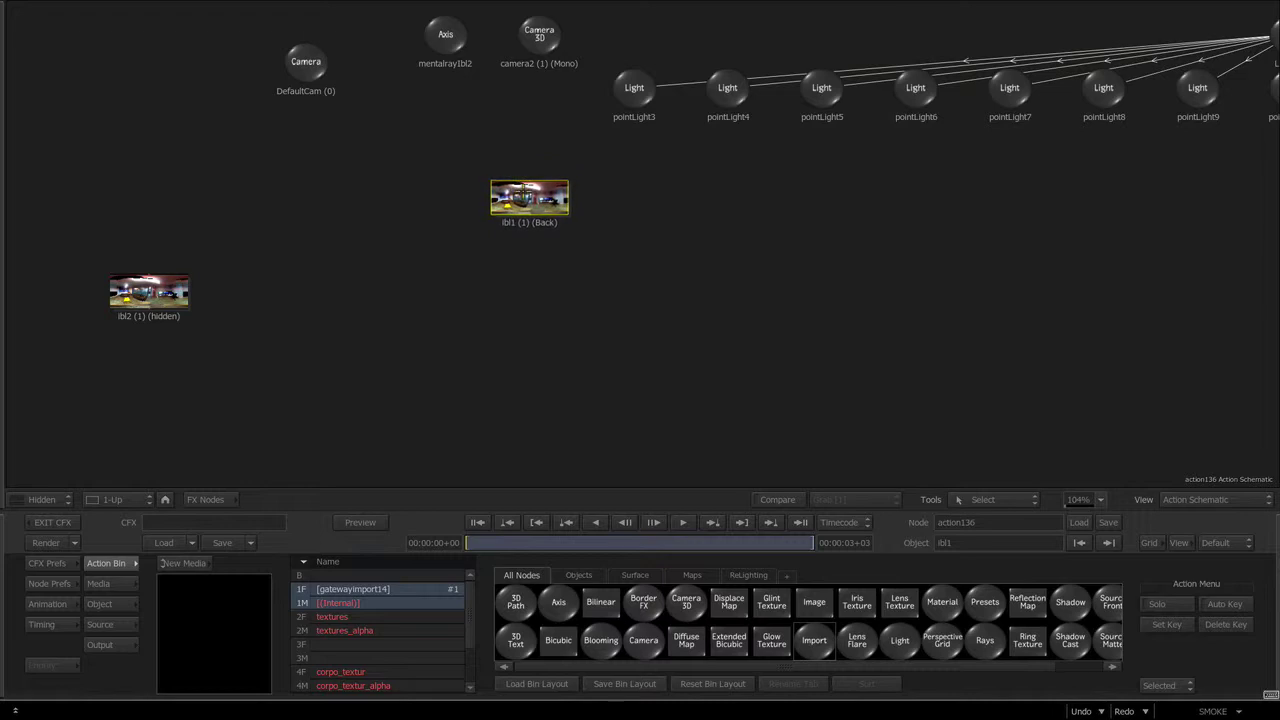
drag(515, 173, 540, 210)
Step: Open the camera2 settings and show the Action output with camera2 as the result camera
double_click(538, 207)
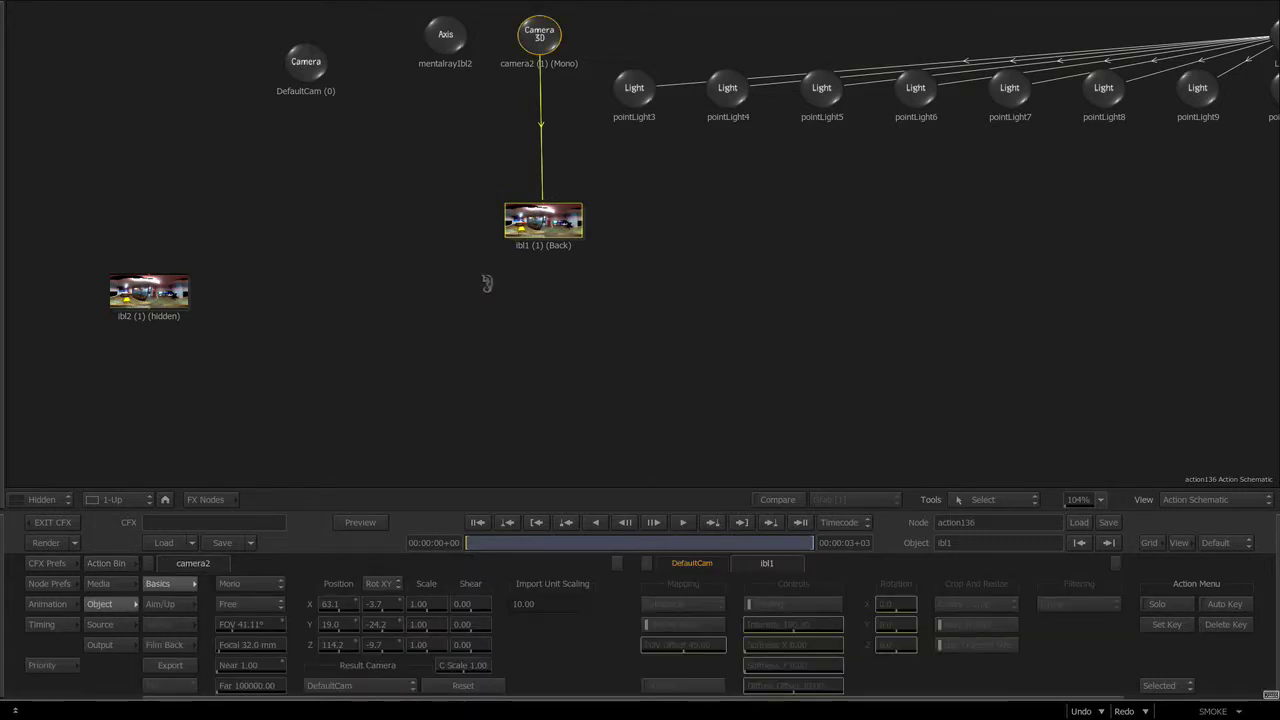
key(F4)
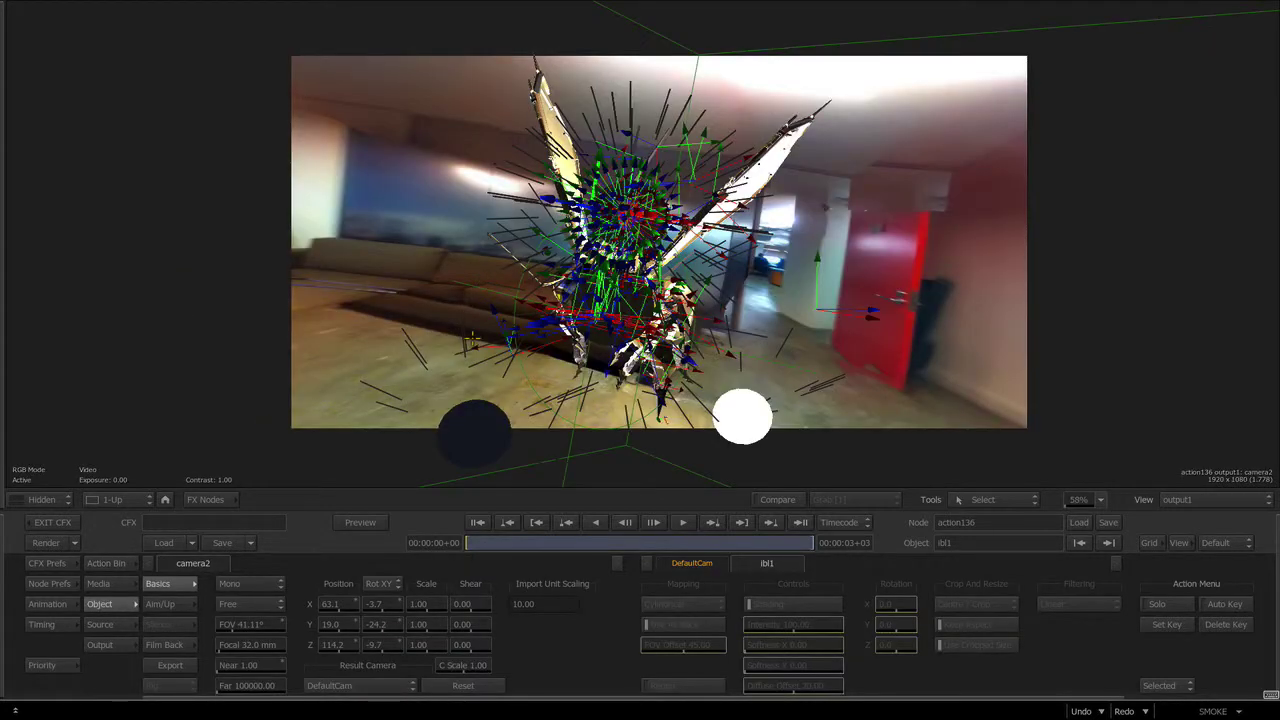
key(F4)
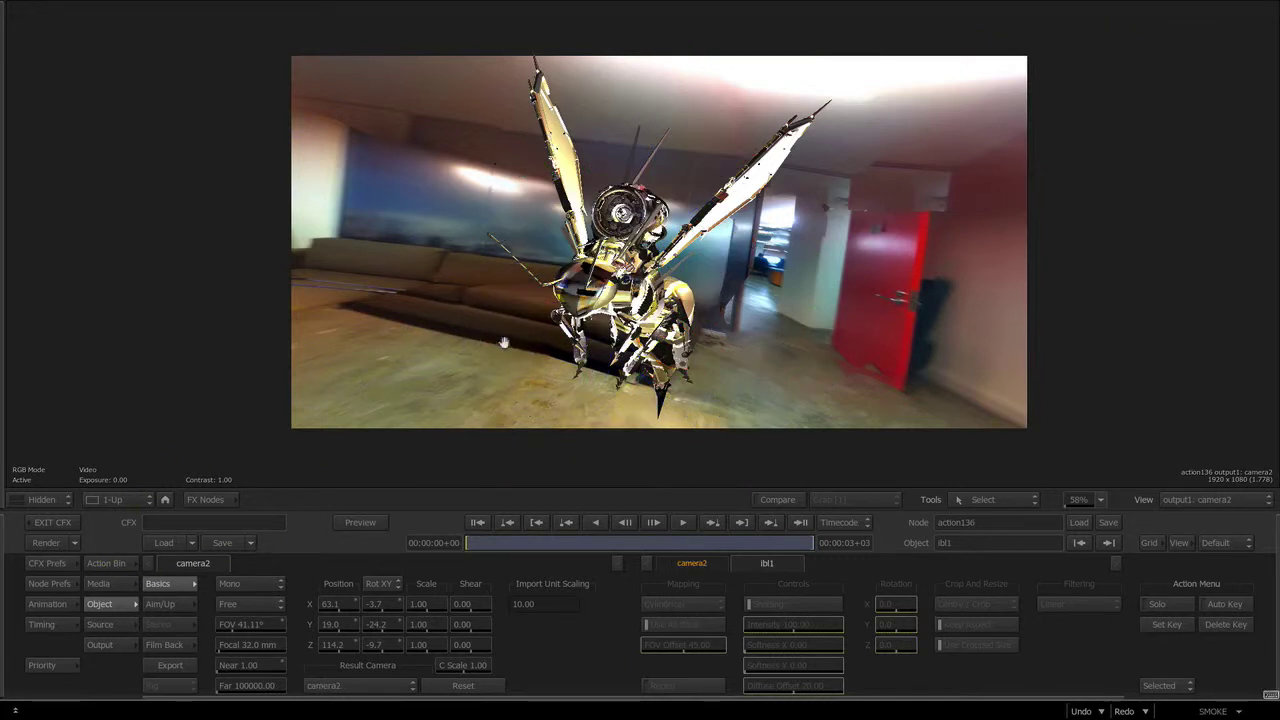
Step: Examine the environment reflections on the bee's body up close and try orbiting the camera around it
scroll(705, 332, up, 10)
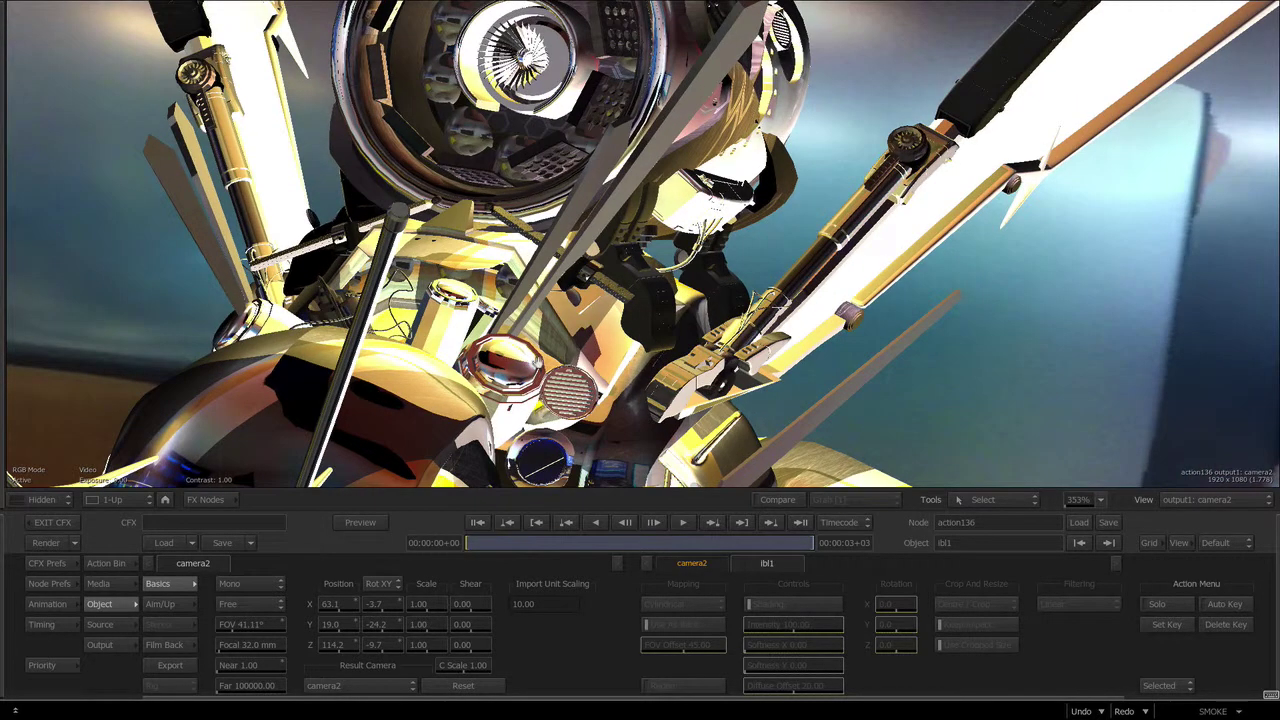
drag(532, 357, 772, 145)
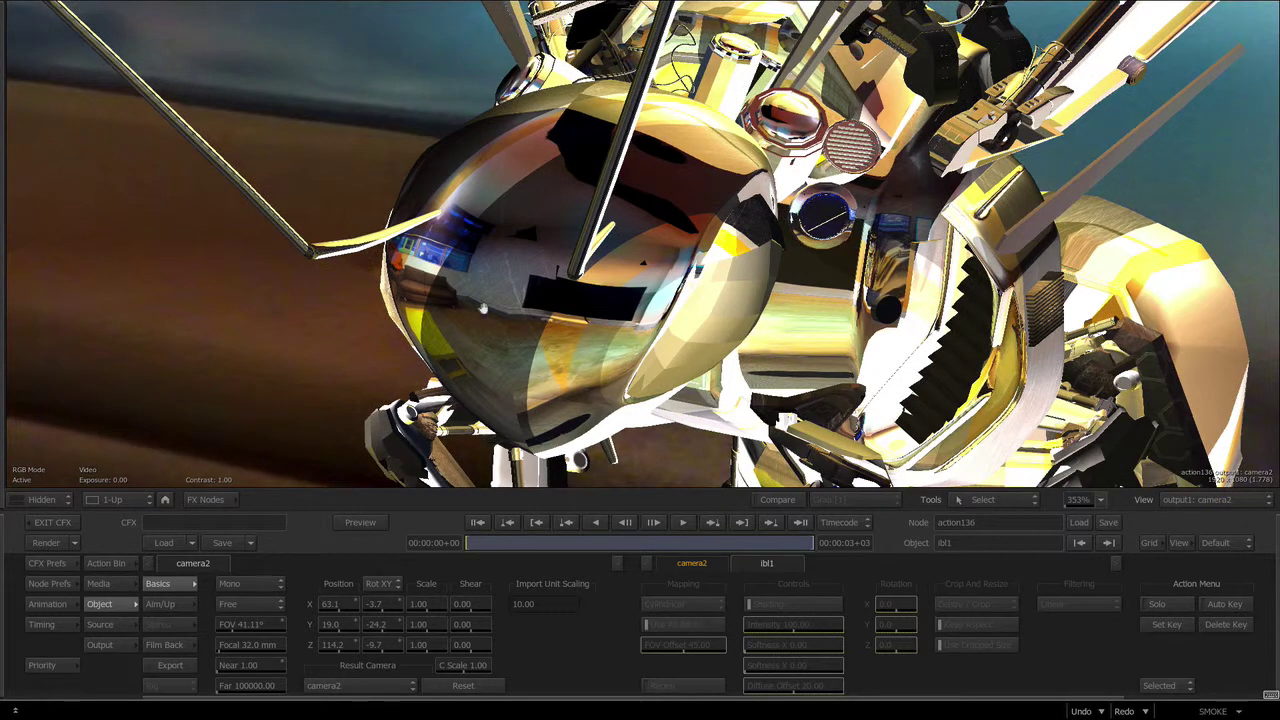
drag(432, 245, 398, 262)
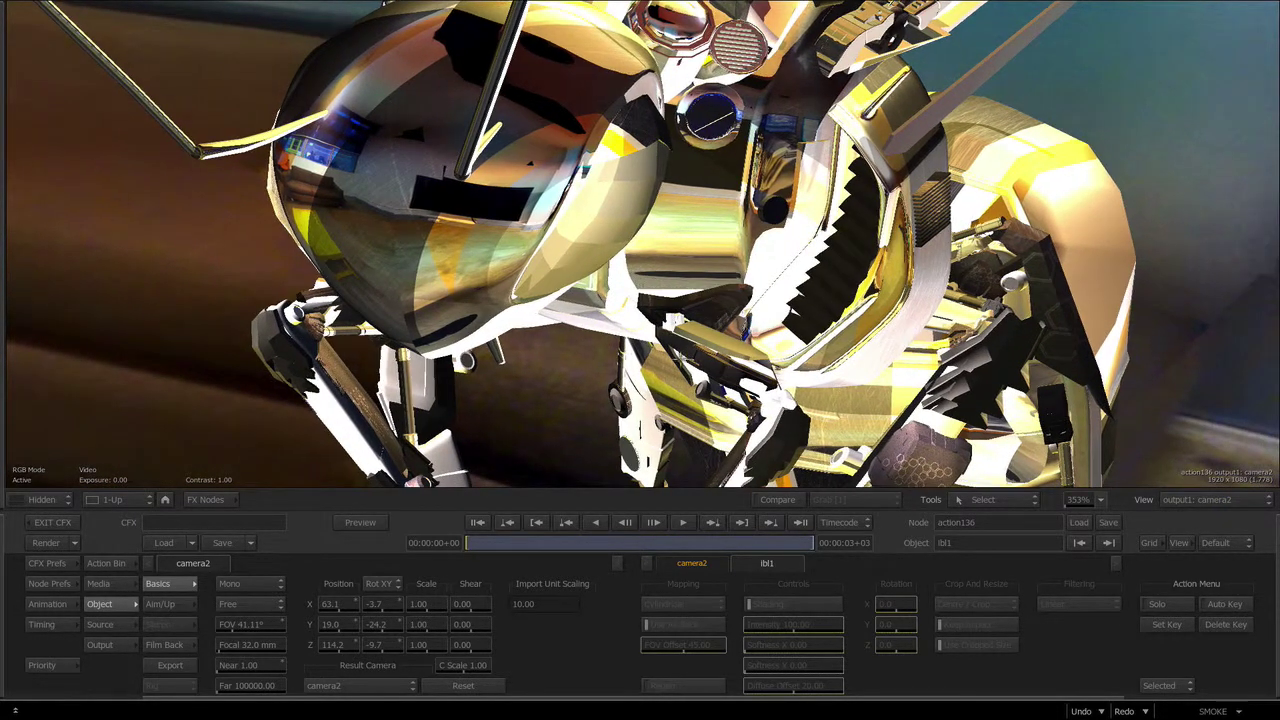
click(1102, 499)
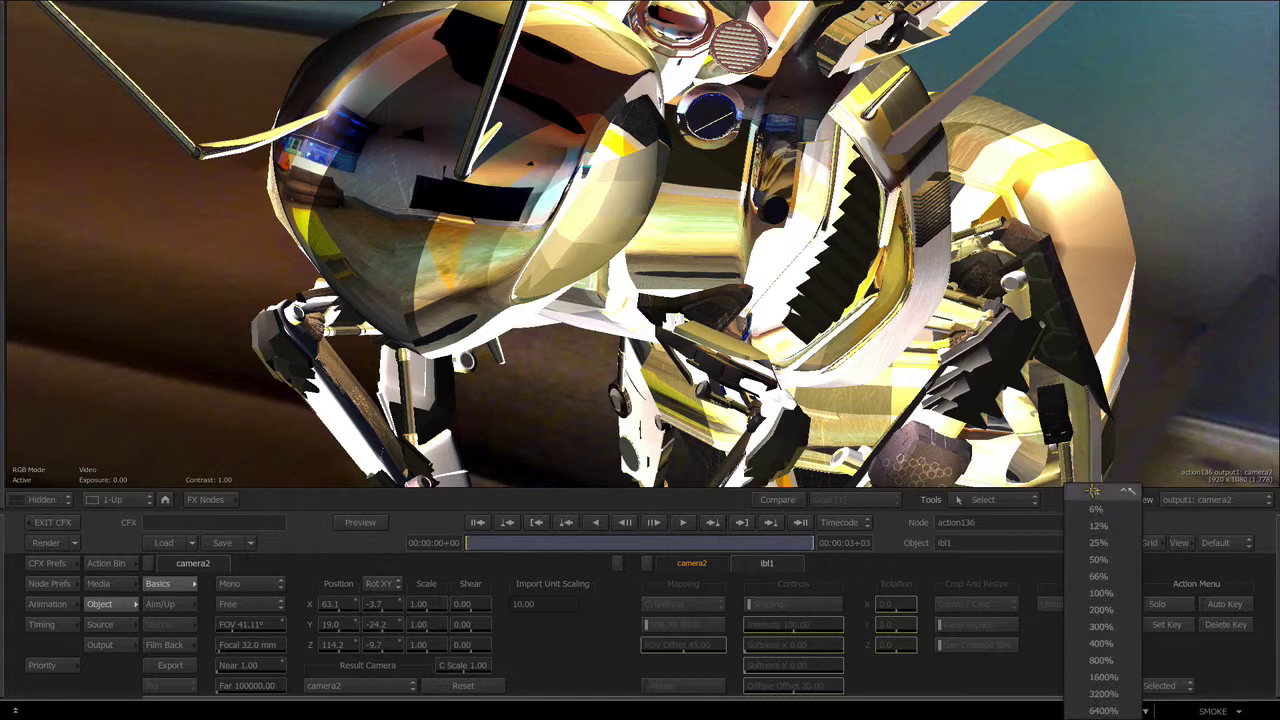
click(1089, 490)
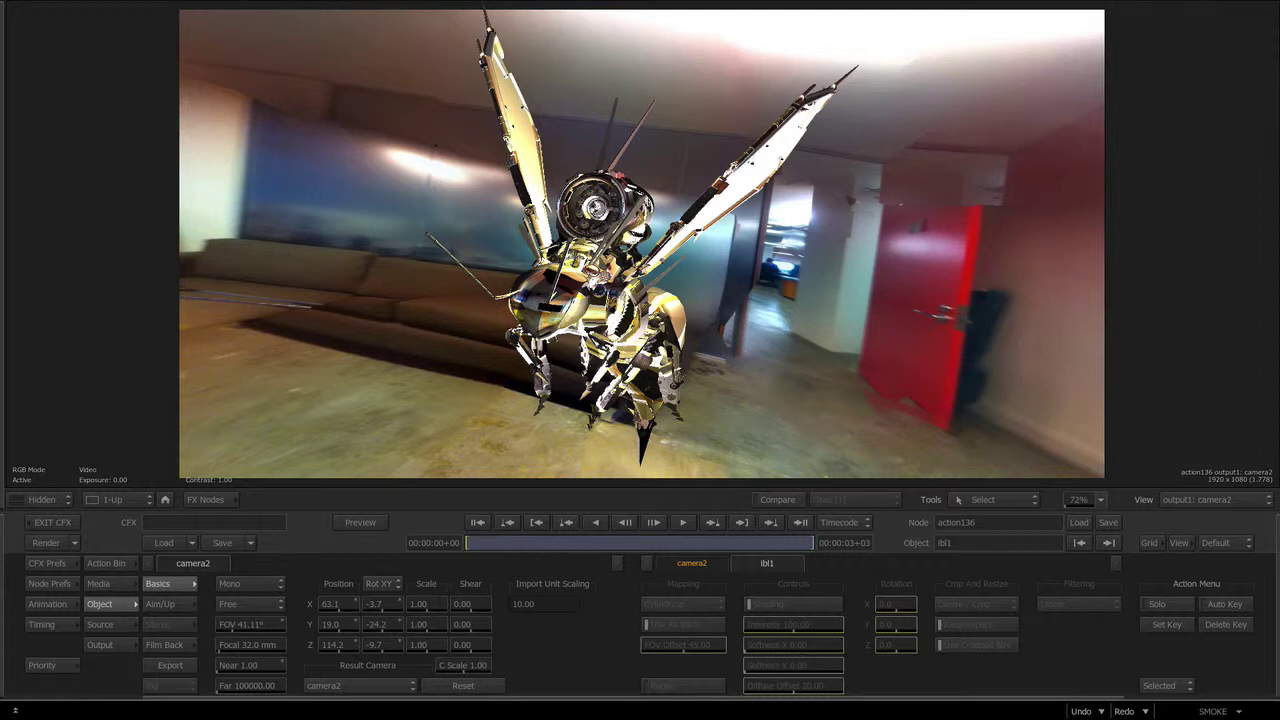
key(o)
mouse_move(606, 284)
mouse_down()
mouse_move(589, 290)
mouse_move(643, 267)
mouse_move(618, 287)
mouse_up()
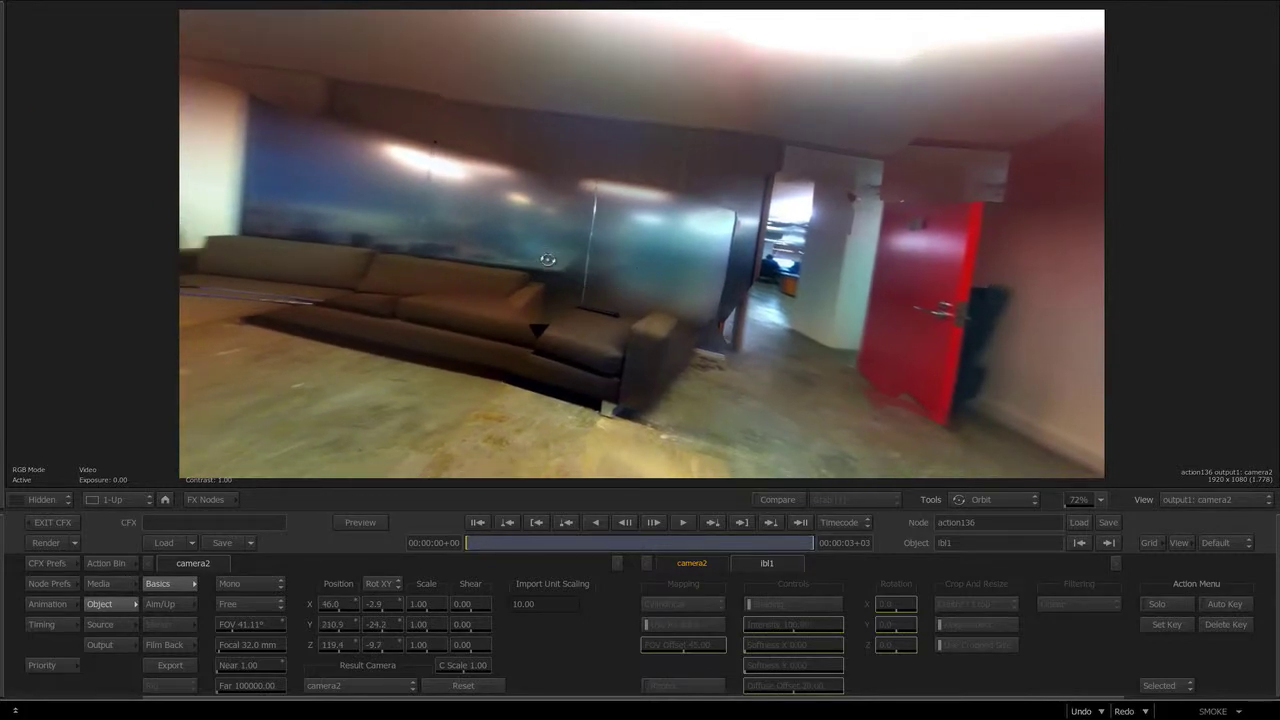
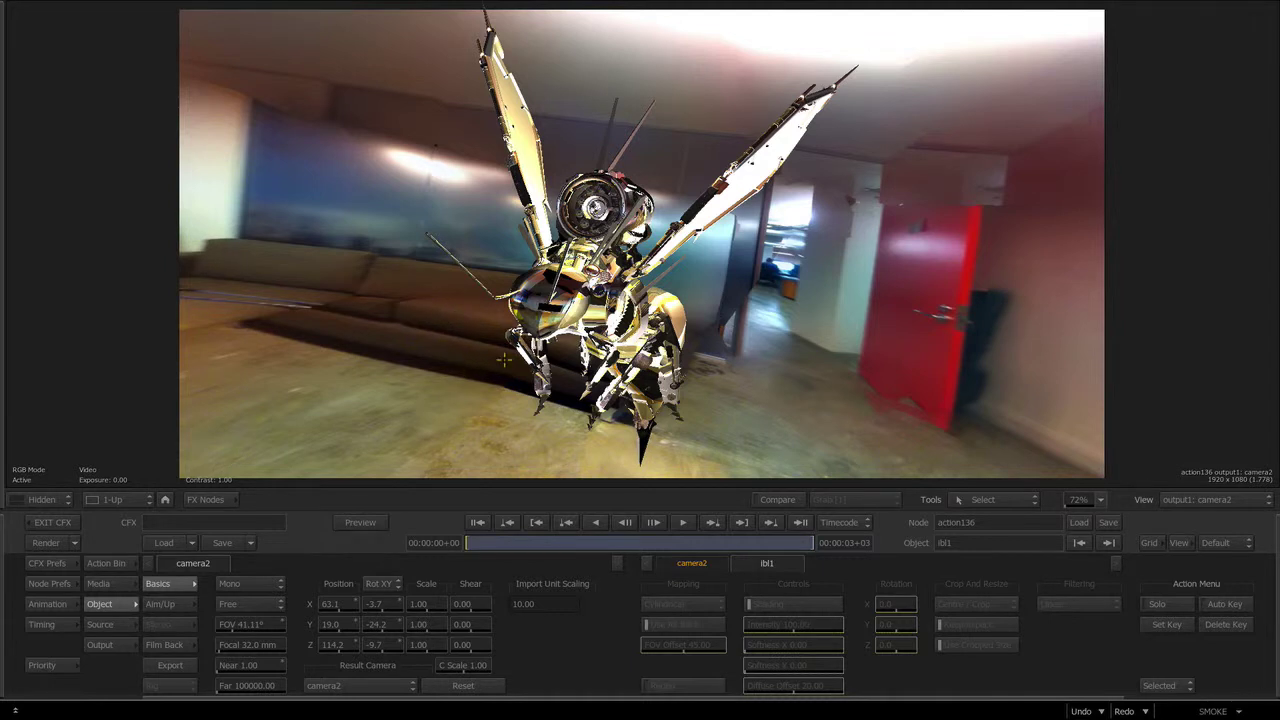
Step: Return to the ConnectFX schematic and open the ibl_controller Matchbox variables with the Action context result in view
click(207, 499)
drag(331, 361, 366, 348)
drag(456, 272, 422, 289)
double_click(422, 289)
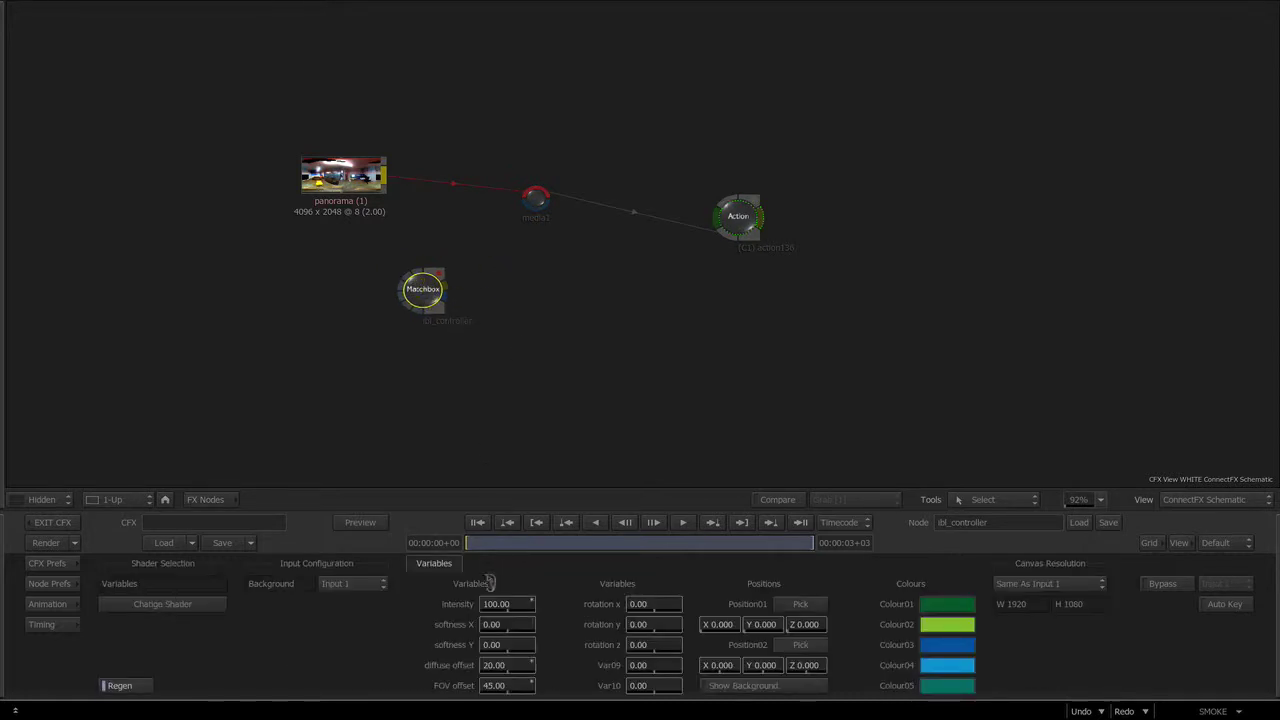
key(Tab)
Step: Set the ibl_controller intensity to 150
click(497, 604)
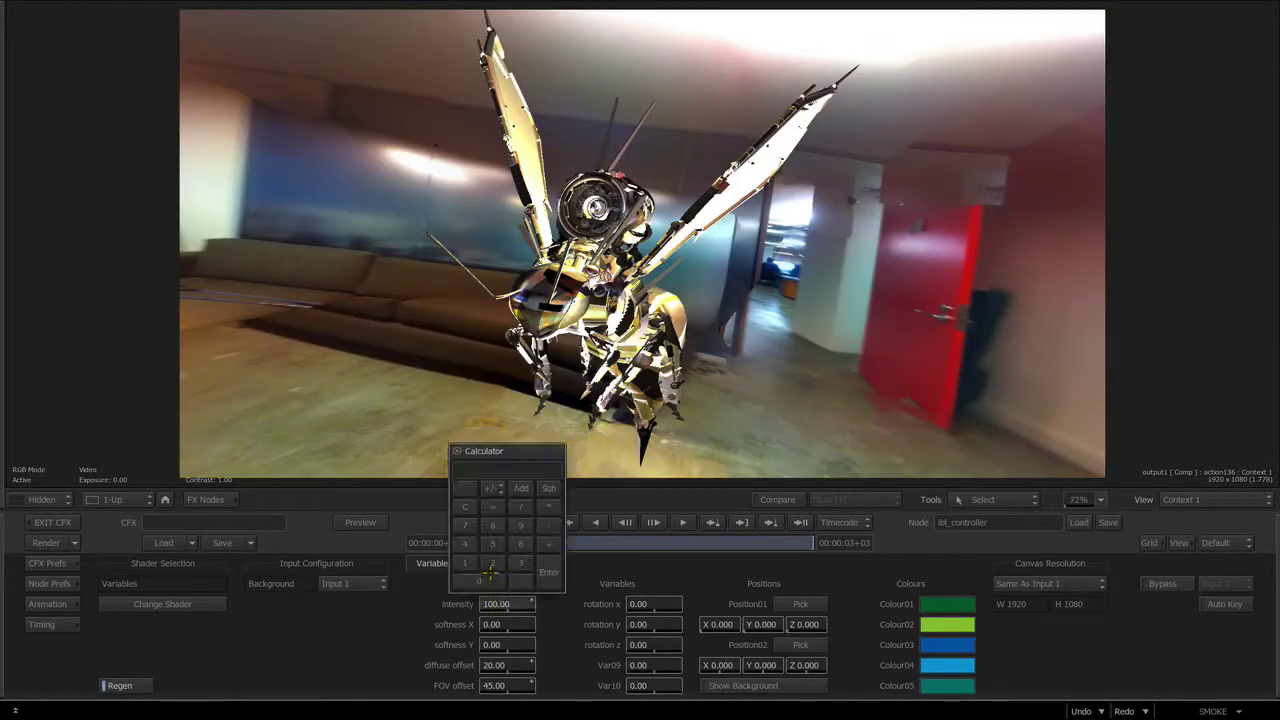
text(150)
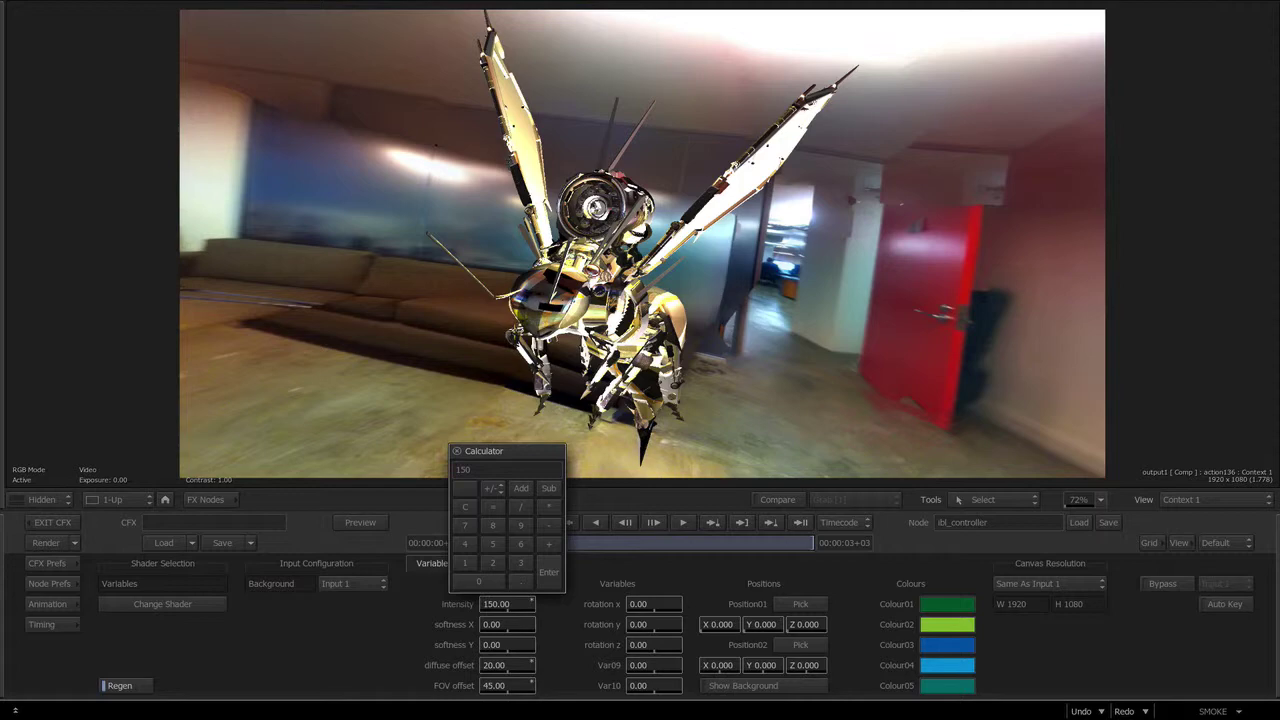
key(Return)
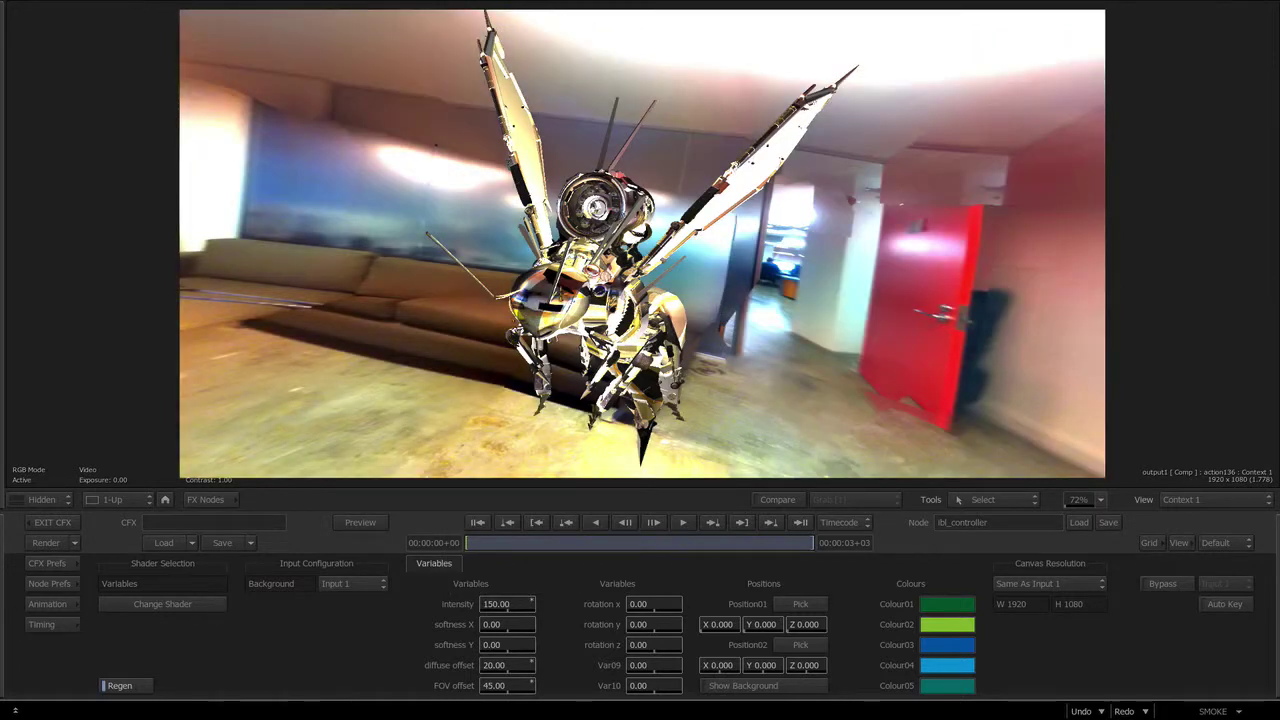
Step: Restore the ibl_controller intensity to 100
click(497, 606)
key(BackSpace)
text(0)
key(Return)
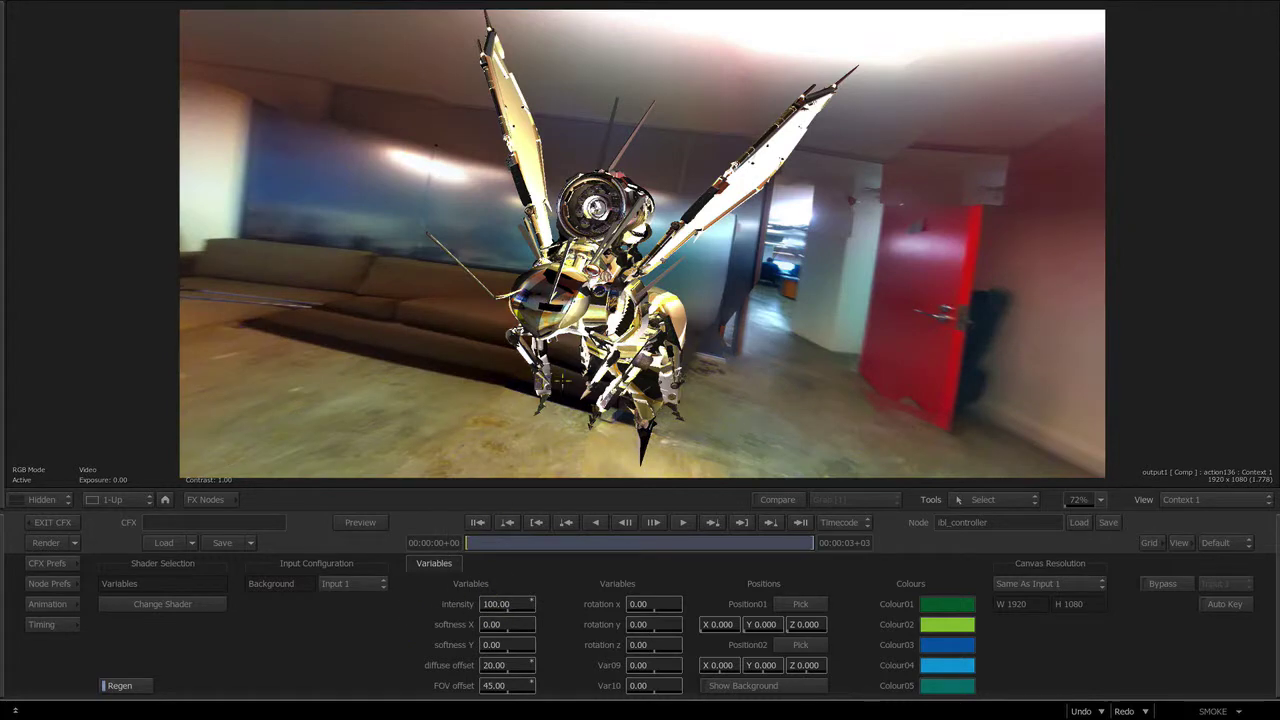
Step: Set the ibl_controller diffuse offset to 1200 and examine its effect on the bee and background
drag(516, 400, 349, 371)
drag(349, 371, 457, 297)
mouse_move(507, 237)
mouse_down()
mouse_move(529, 219)
mouse_move(506, 244)
mouse_up()
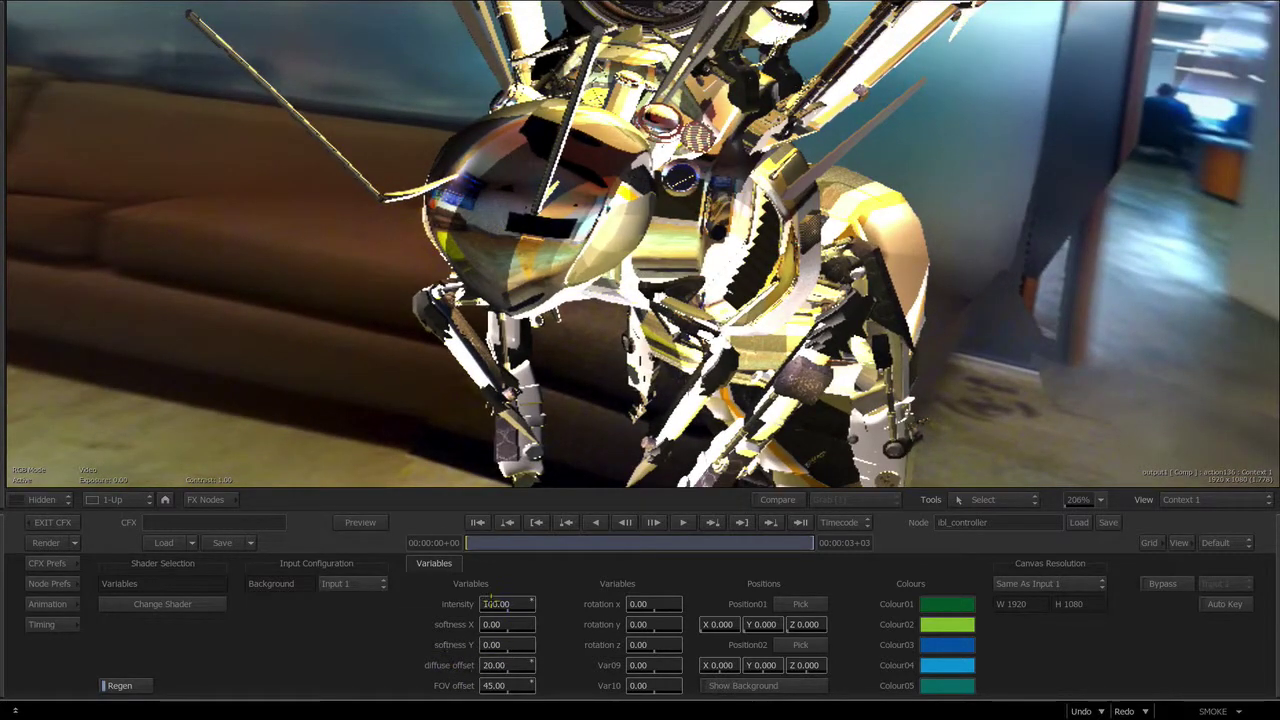
click(493, 665)
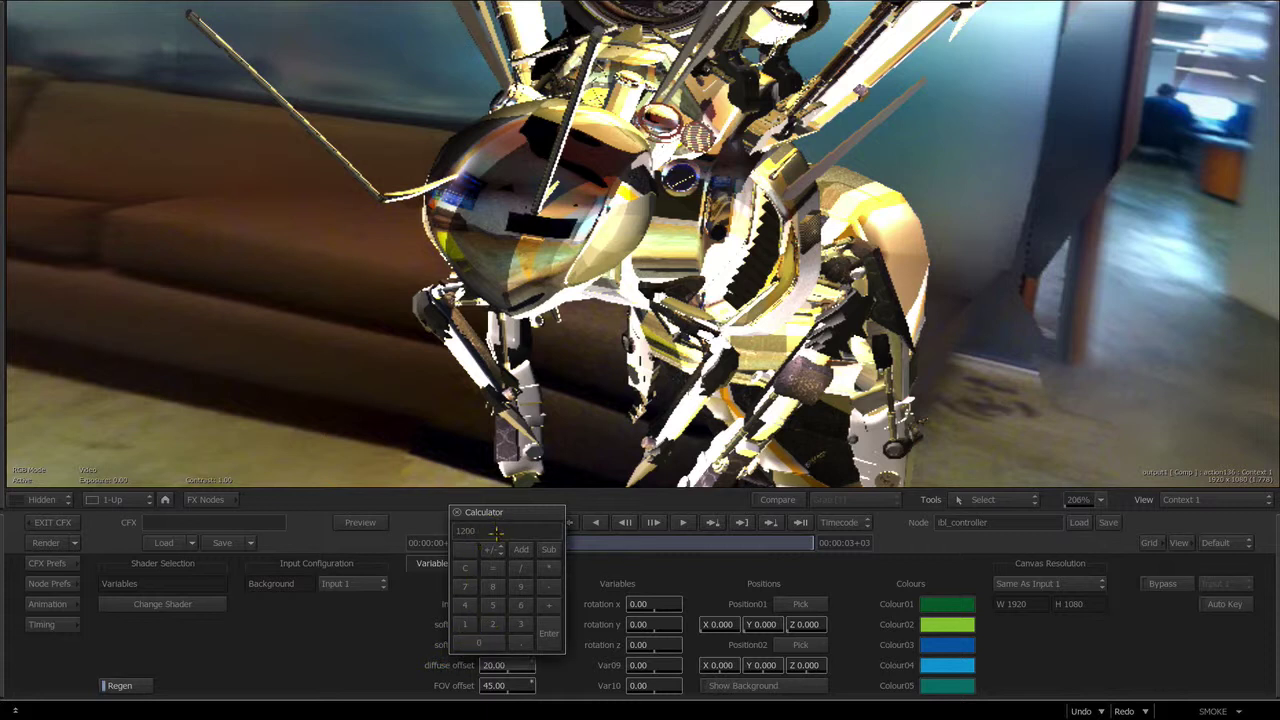
key(Return)
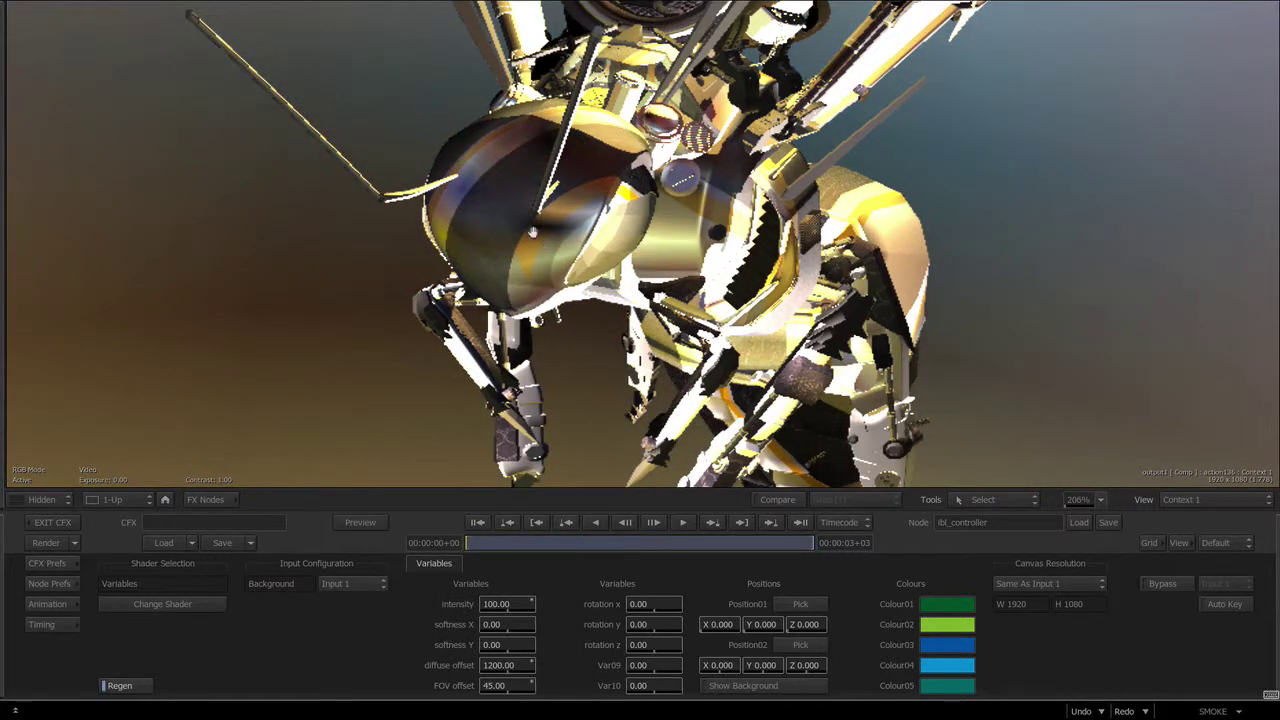
drag(541, 243, 508, 266)
scroll(502, 258, down, 5)
scroll(502, 258, up, 3)
drag(508, 266, 514, 237)
scroll(514, 237, up, 2)
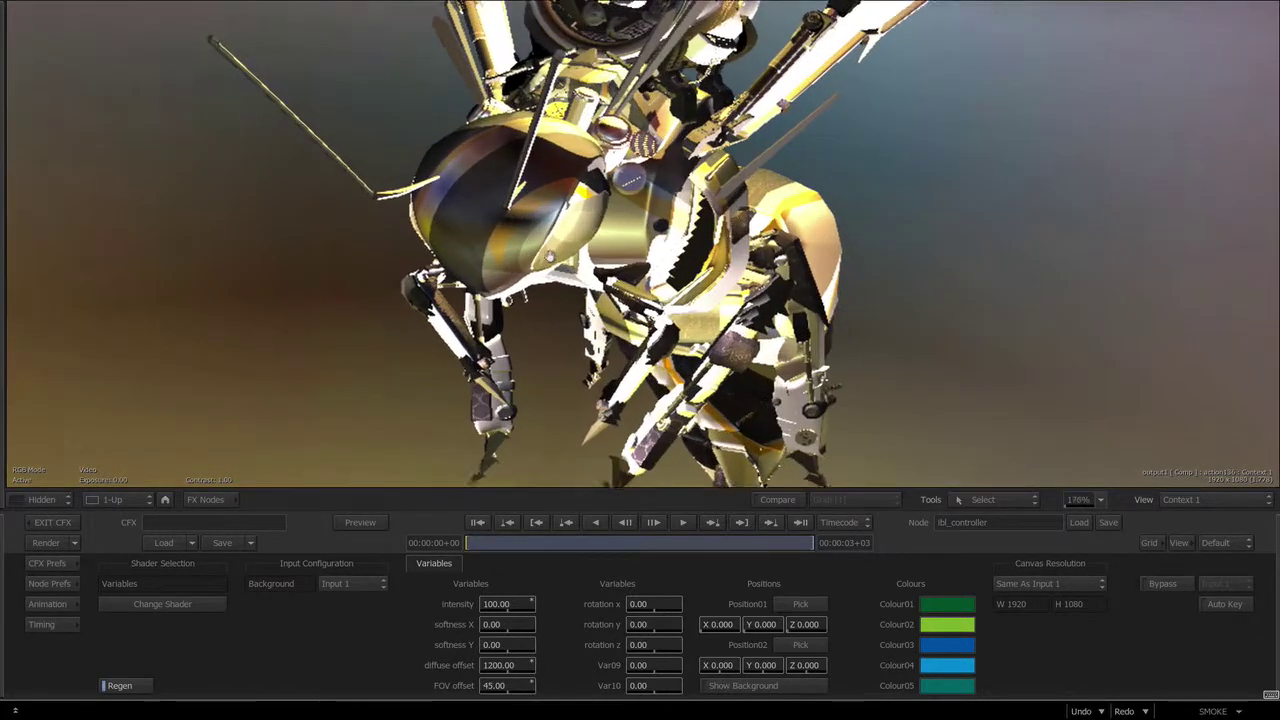
scroll(537, 271, down, 3)
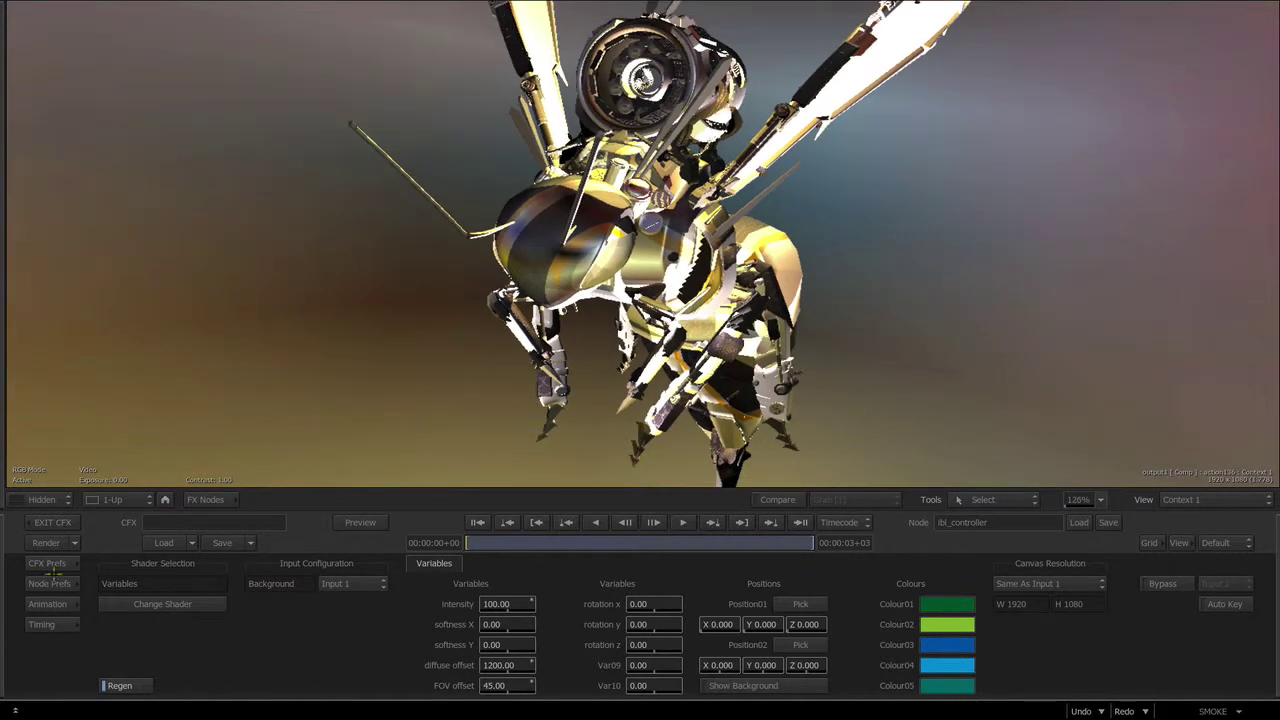
Step: Check the ibl1 settings in Action's internal schematic and return to the ConnectFX schematic
click(206, 500)
drag(403, 248, 407, 272)
drag(407, 272, 570, 250)
click(762, 238)
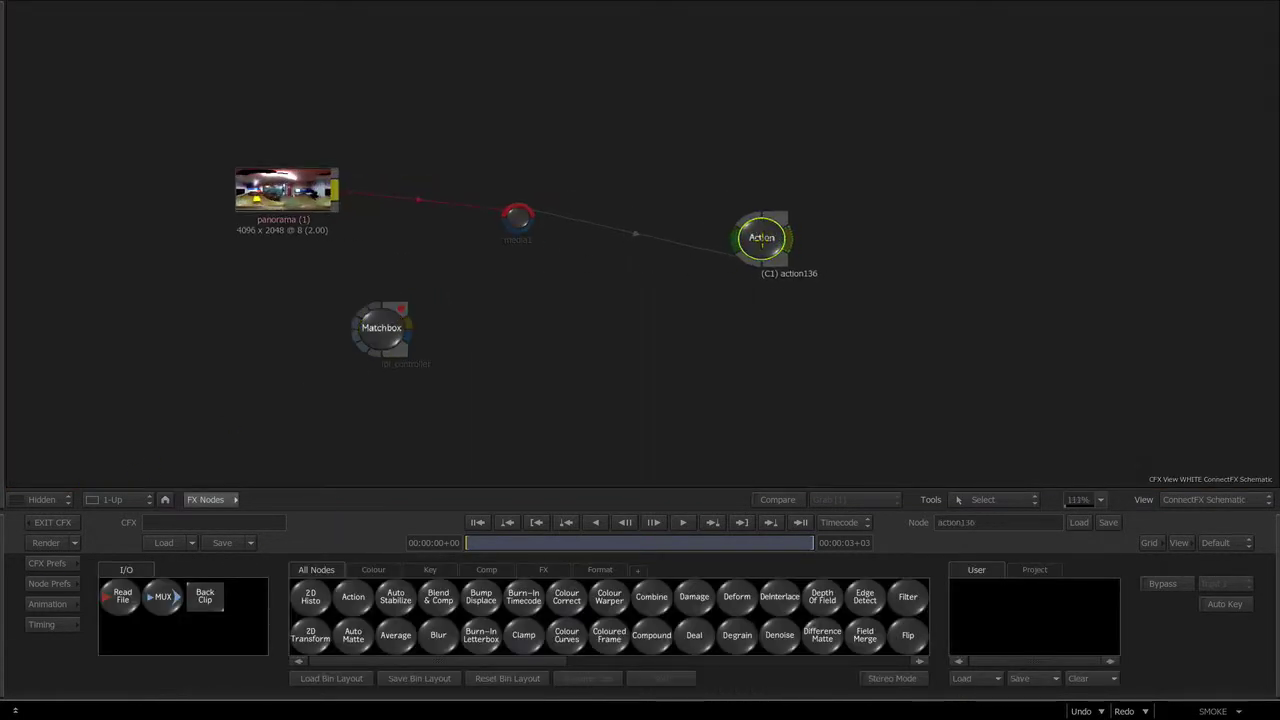
double_click(762, 237)
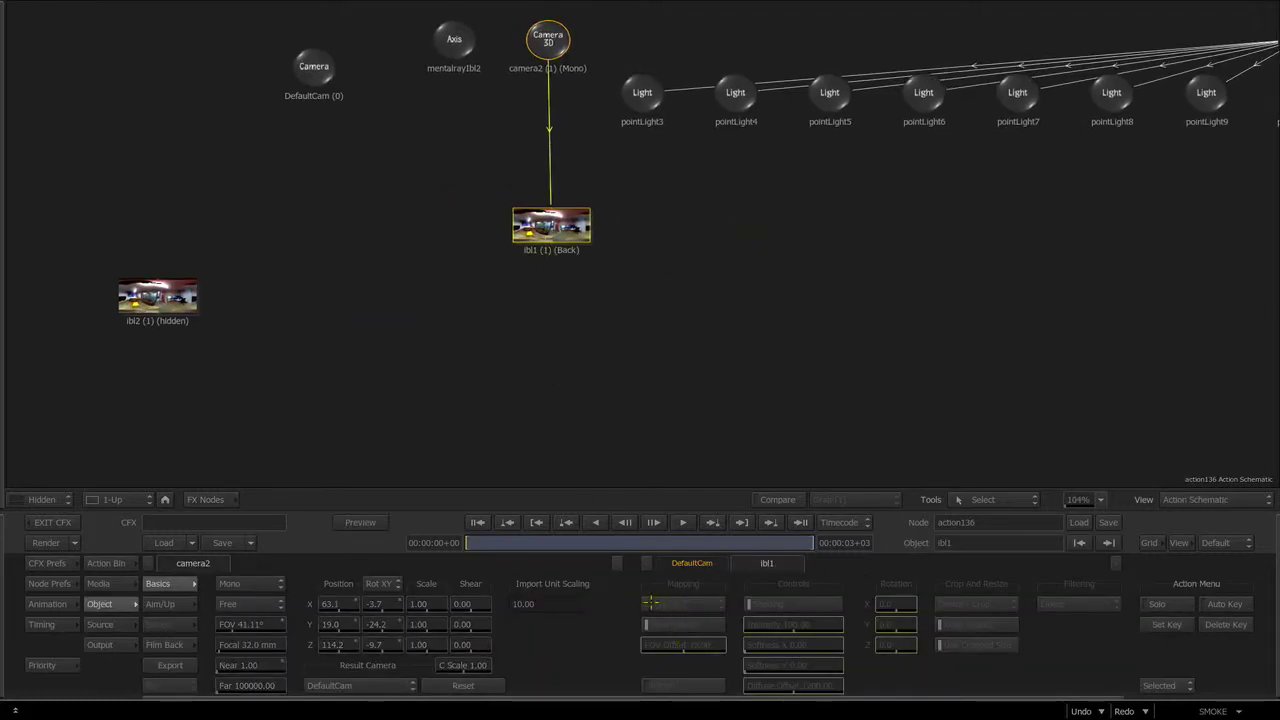
key(Escape)
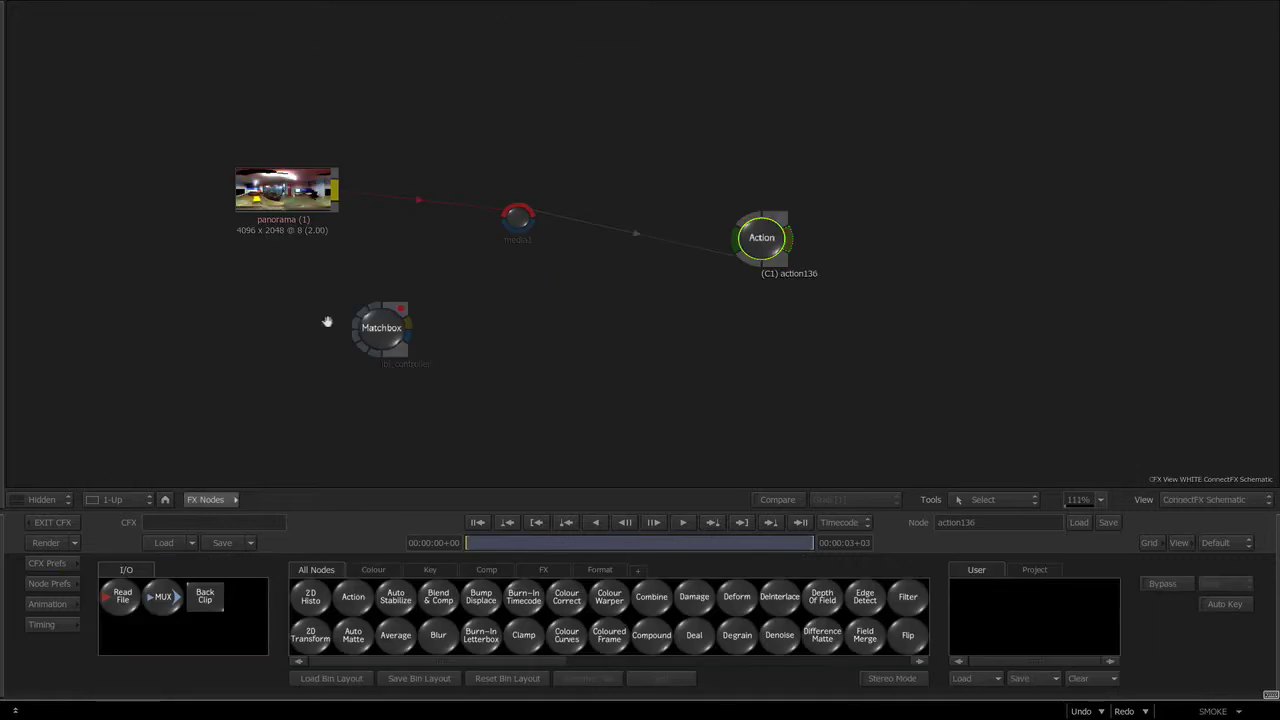
Step: Try a Map Convert node on the panorama clip, view its input format options, and delete it
drag(330, 212, 225, 214)
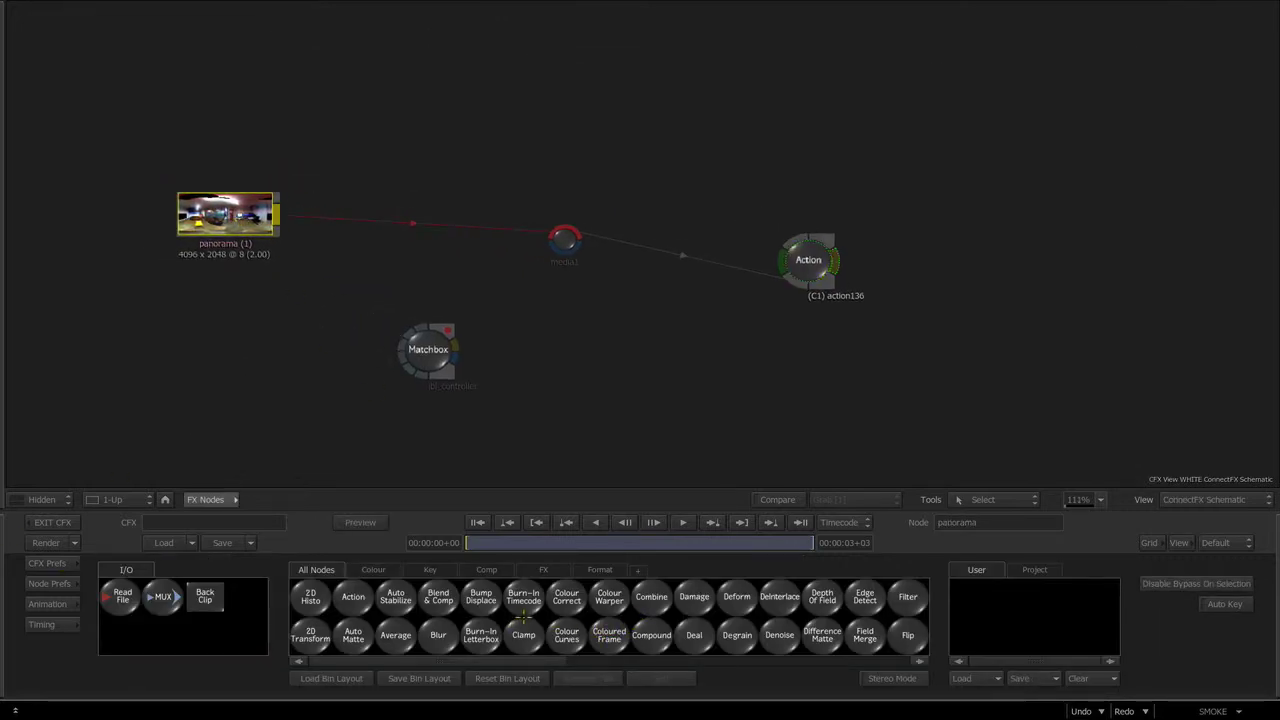
key(m)
drag(614, 600, 382, 270)
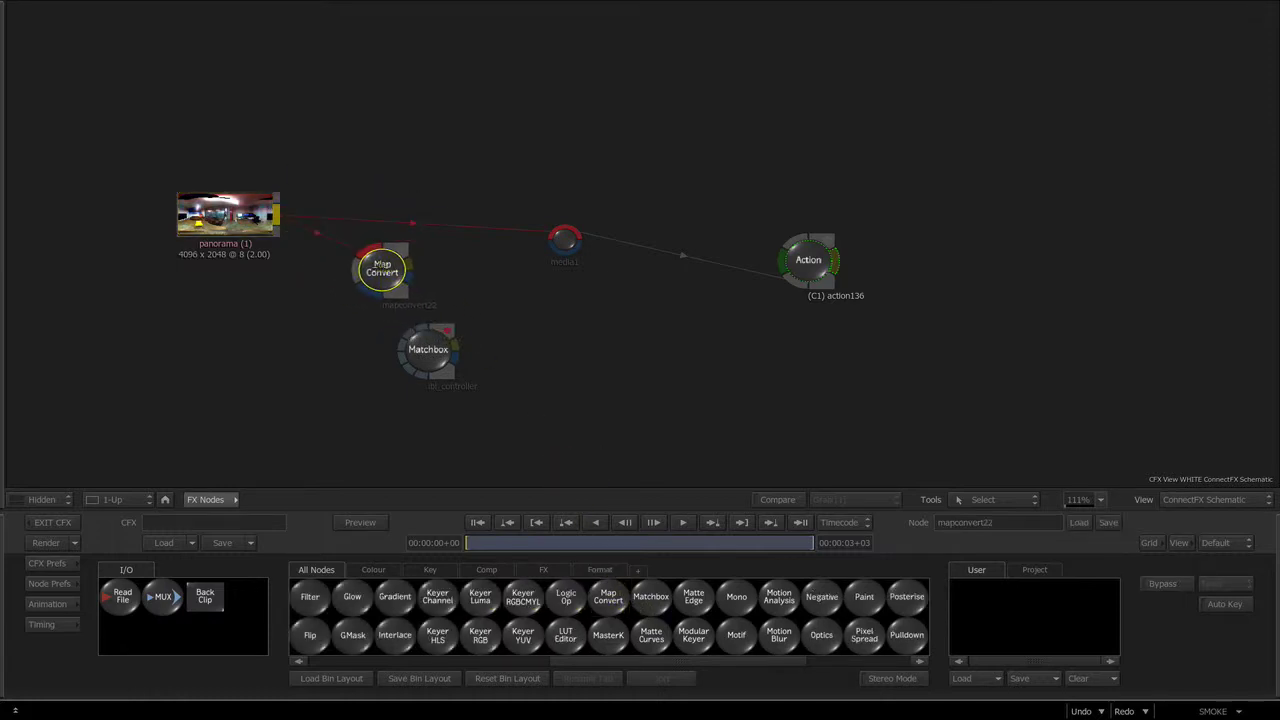
click(418, 606)
click(308, 586)
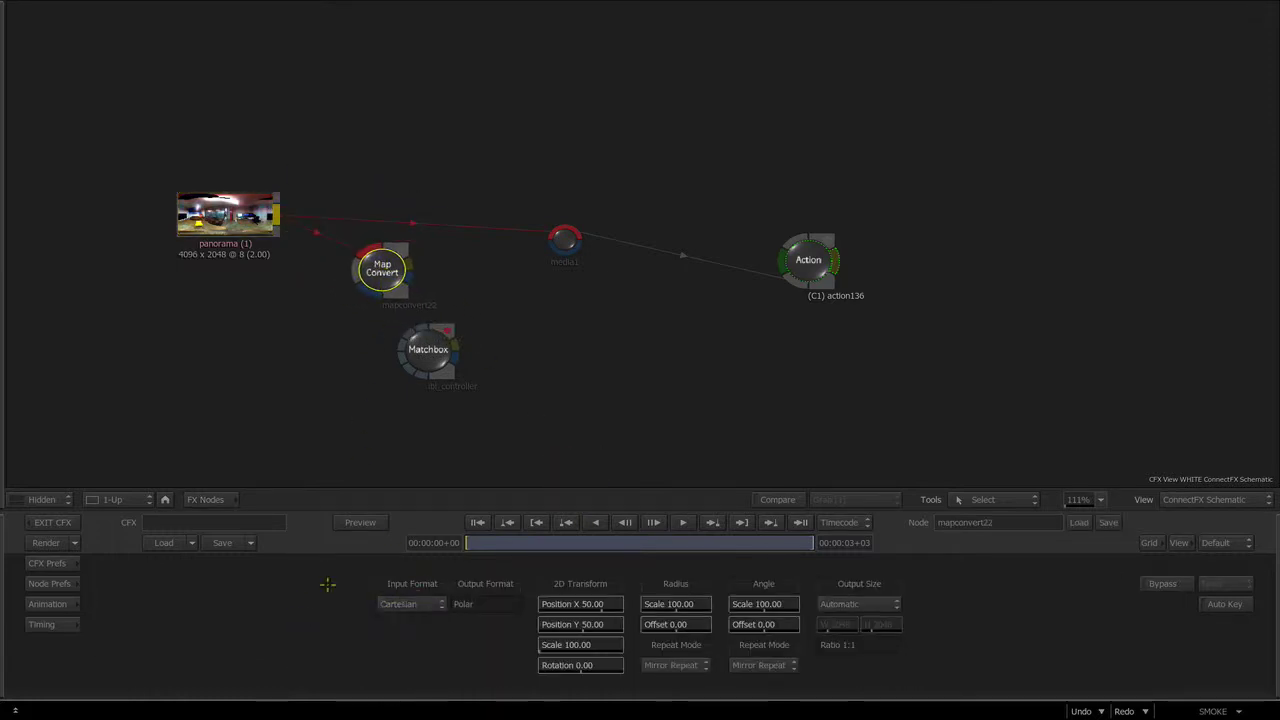
drag(397, 281, 562, 490)
drag(720, 340, 683, 327)
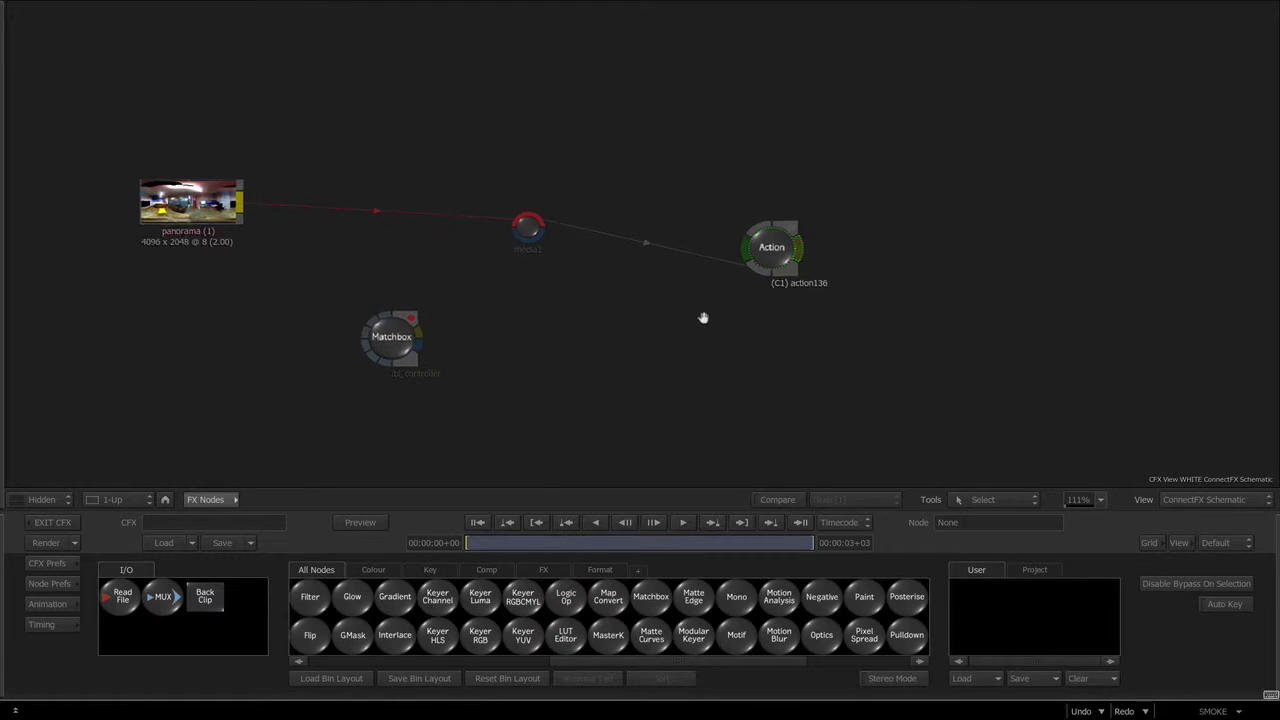
Step: Open the Action node and view its output, followed by the Context 1 result
drag(773, 254, 778, 238)
key(F4)
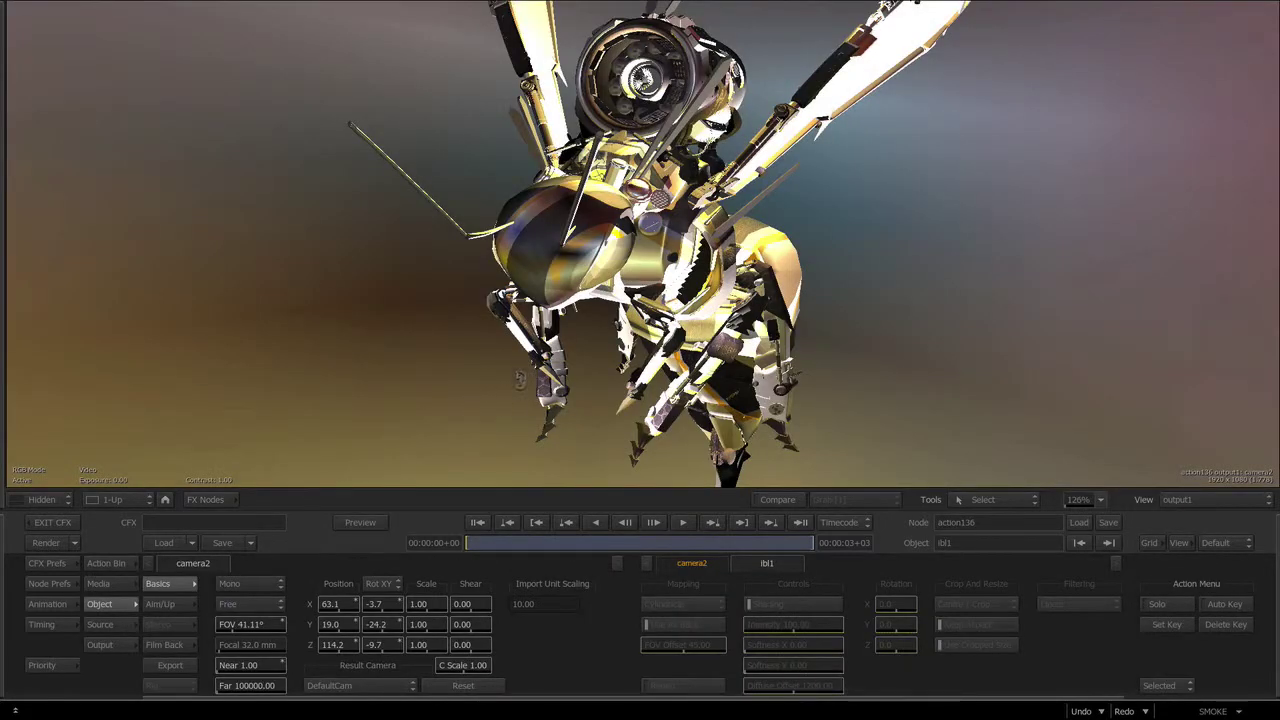
key(1)
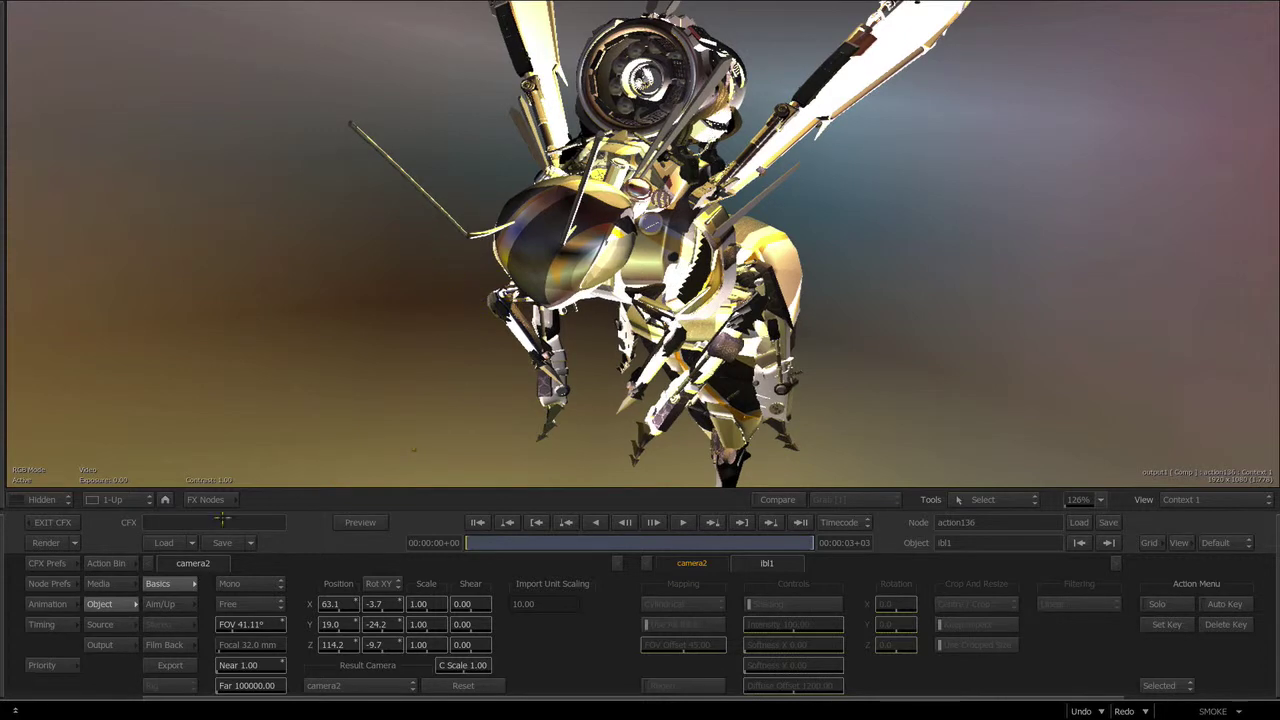
Step: Go back to the ConnectFX schematic and reopen the ibl_controller Matchbox variables
key(Escape)
drag(323, 374, 327, 356)
double_click(396, 330)
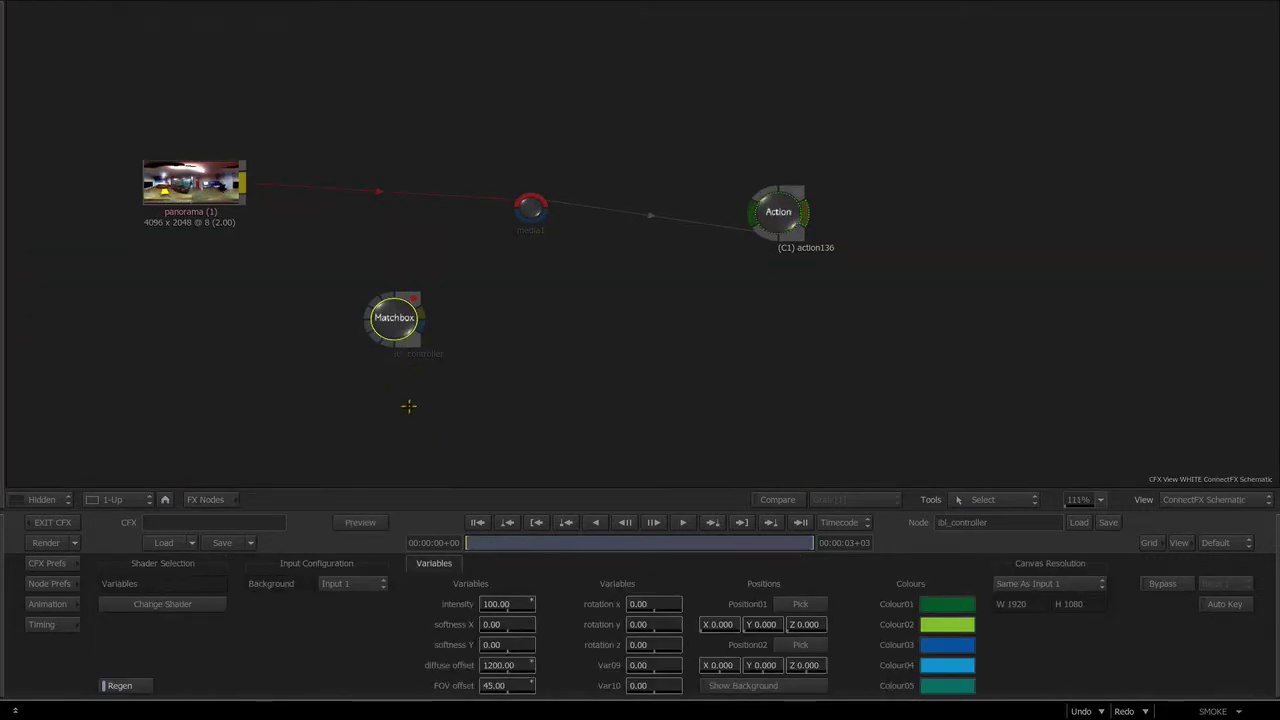
Step: Show the Context 1 result and set the ibl_controller Matchbox's diffuse offset to 10
key(F4)
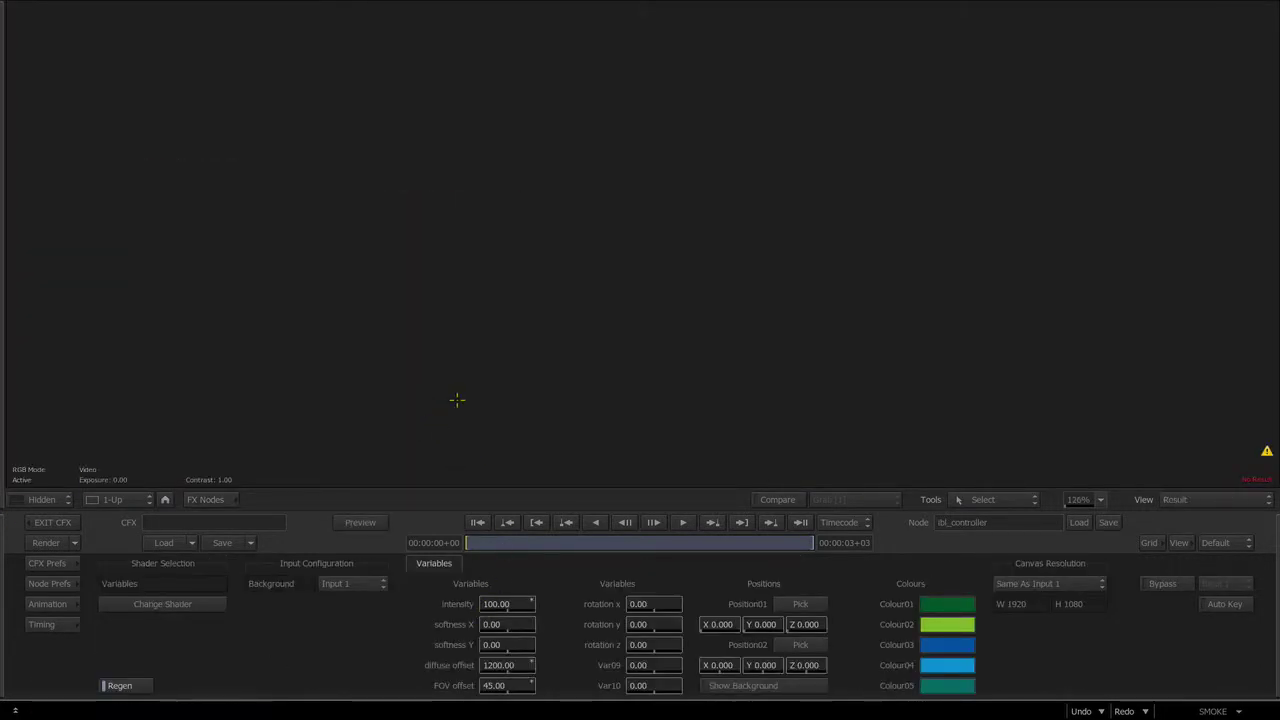
key(F4)
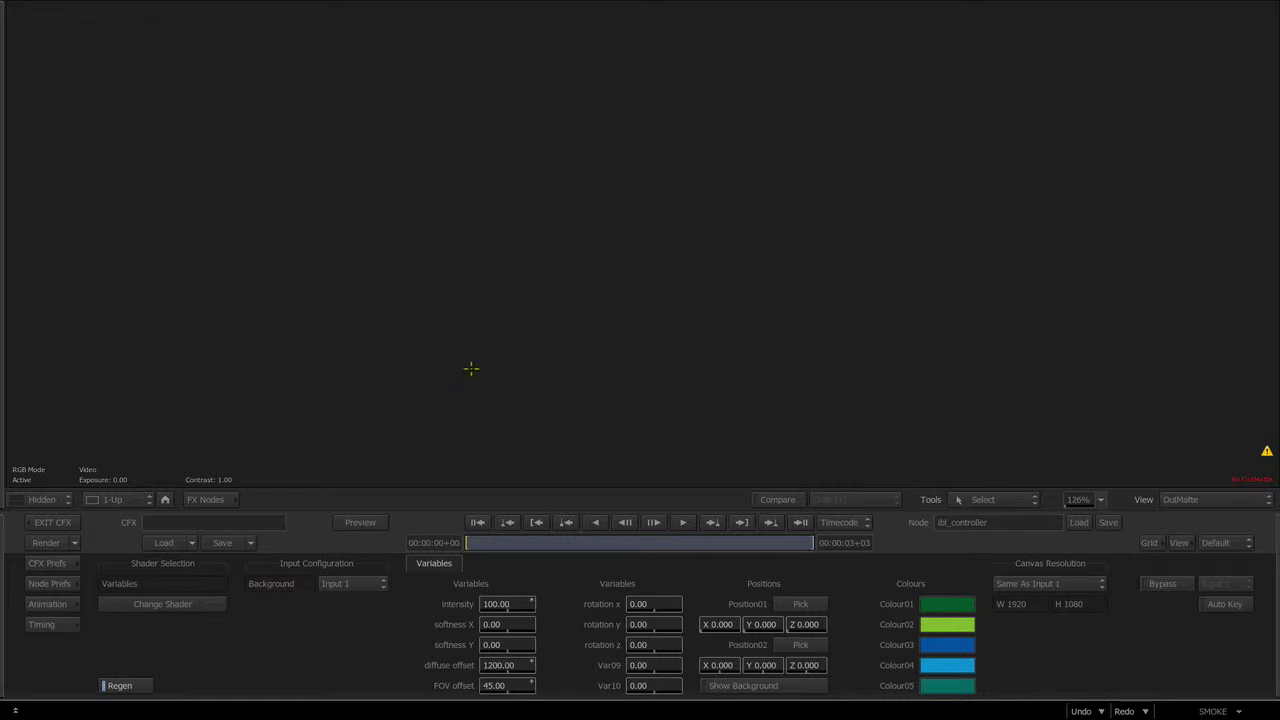
key(F4)
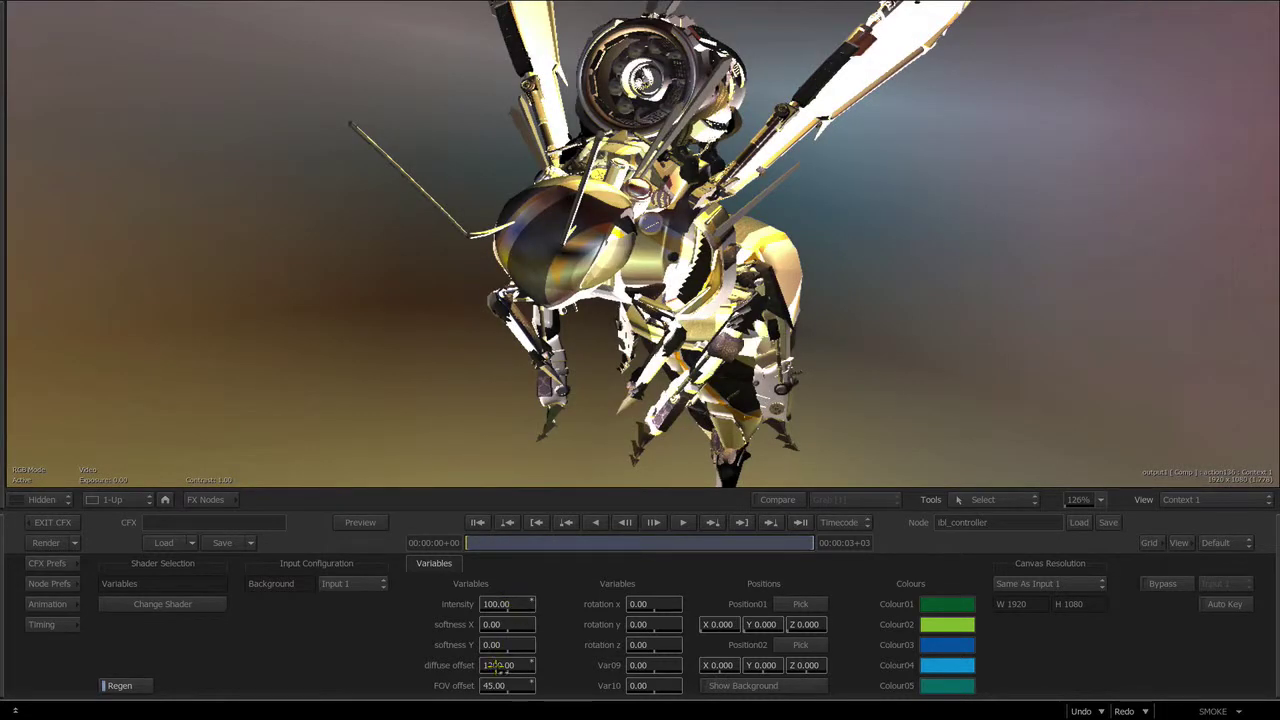
click(497, 665)
click(469, 643)
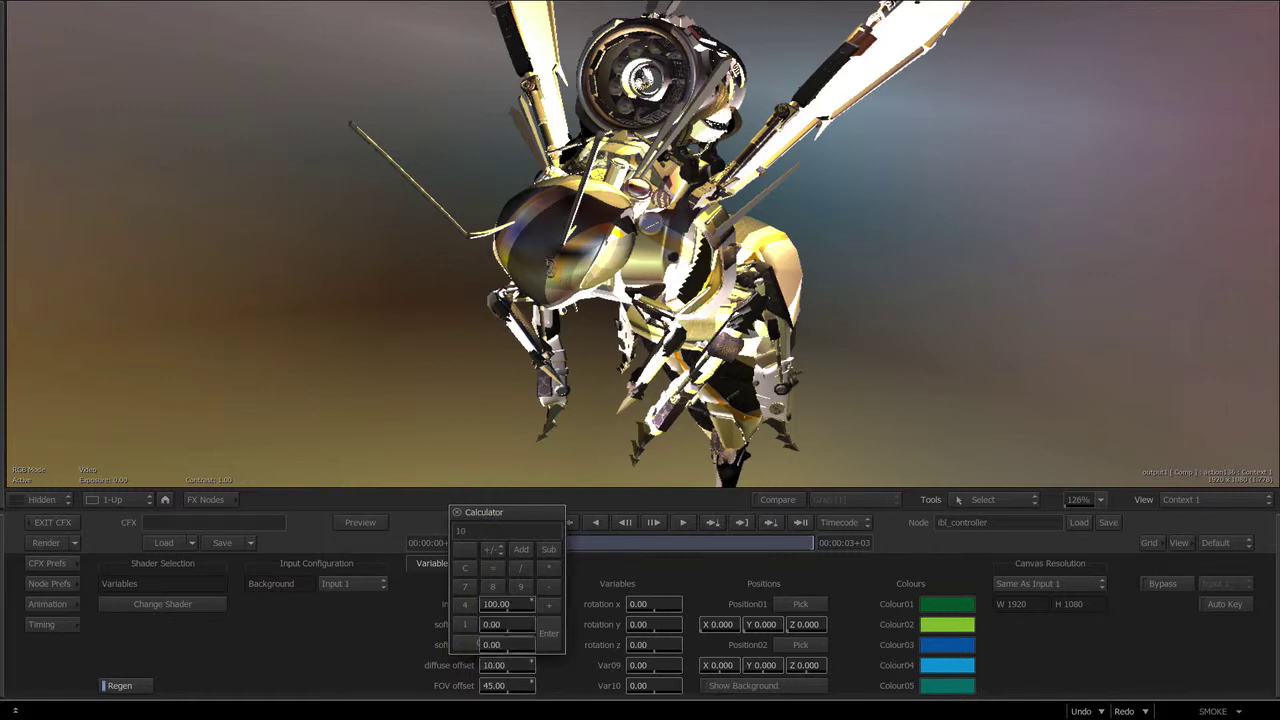
key(Return)
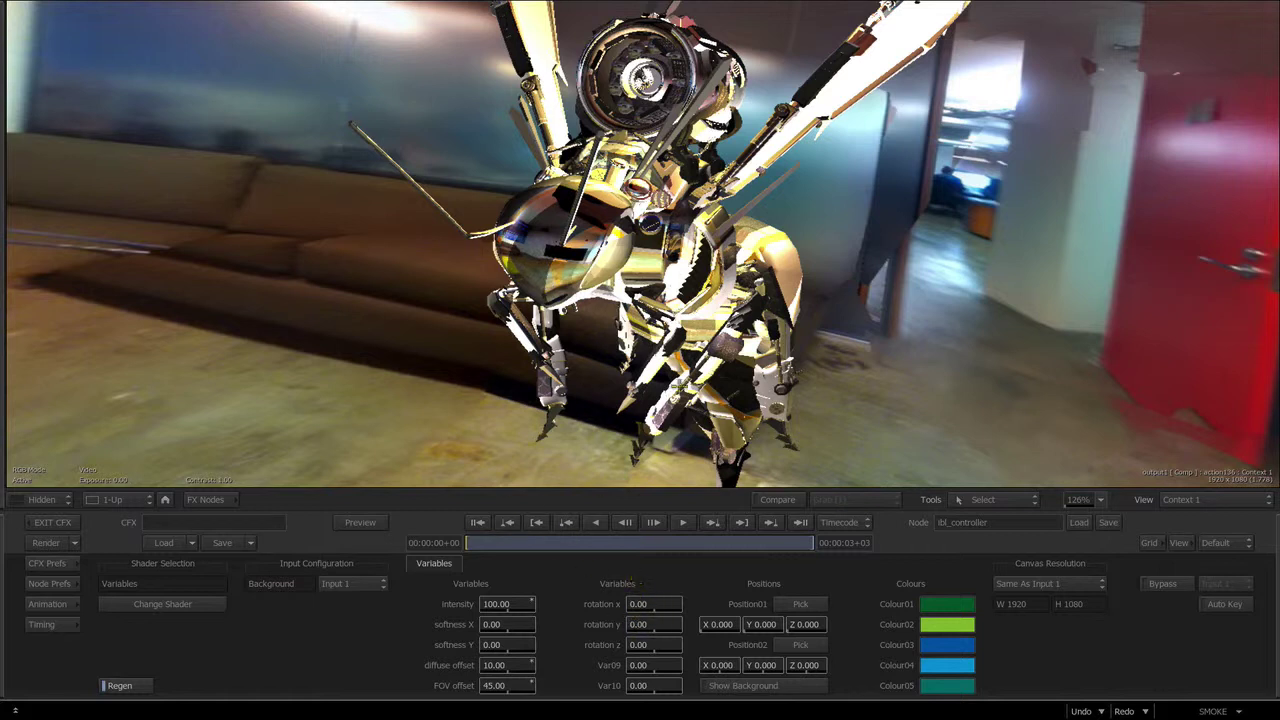
Step: Adjust ibl_controller's rotation x to about -42.12 to turn the environment around the bee
click(650, 605)
drag(649, 604, 601, 599)
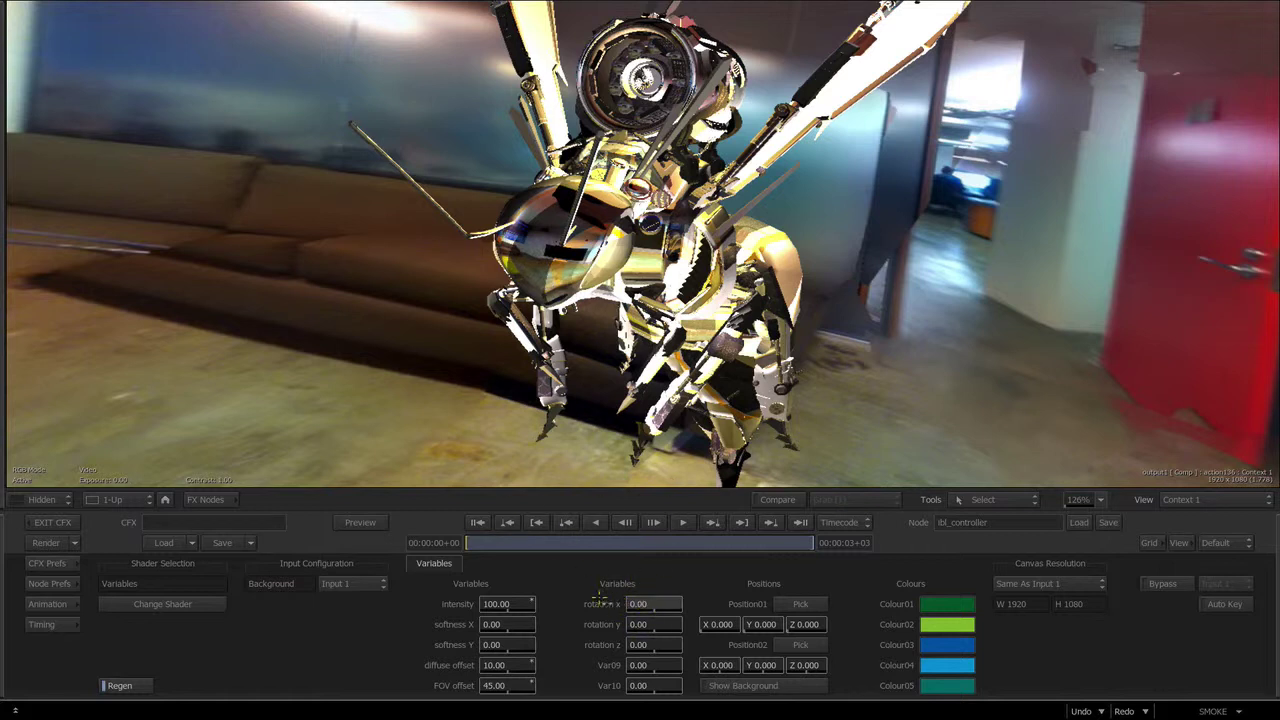
drag(438, 587, 287, 580)
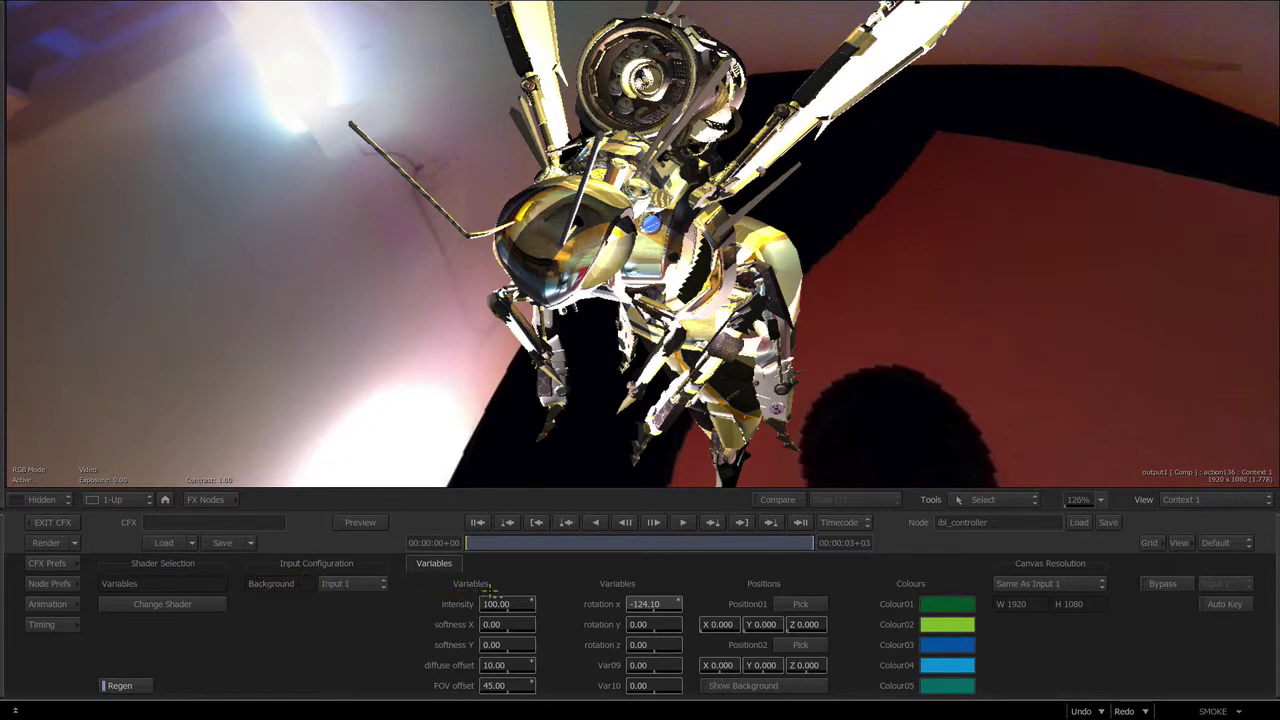
drag(485, 591, 562, 595)
drag(582, 340, 612, 332)
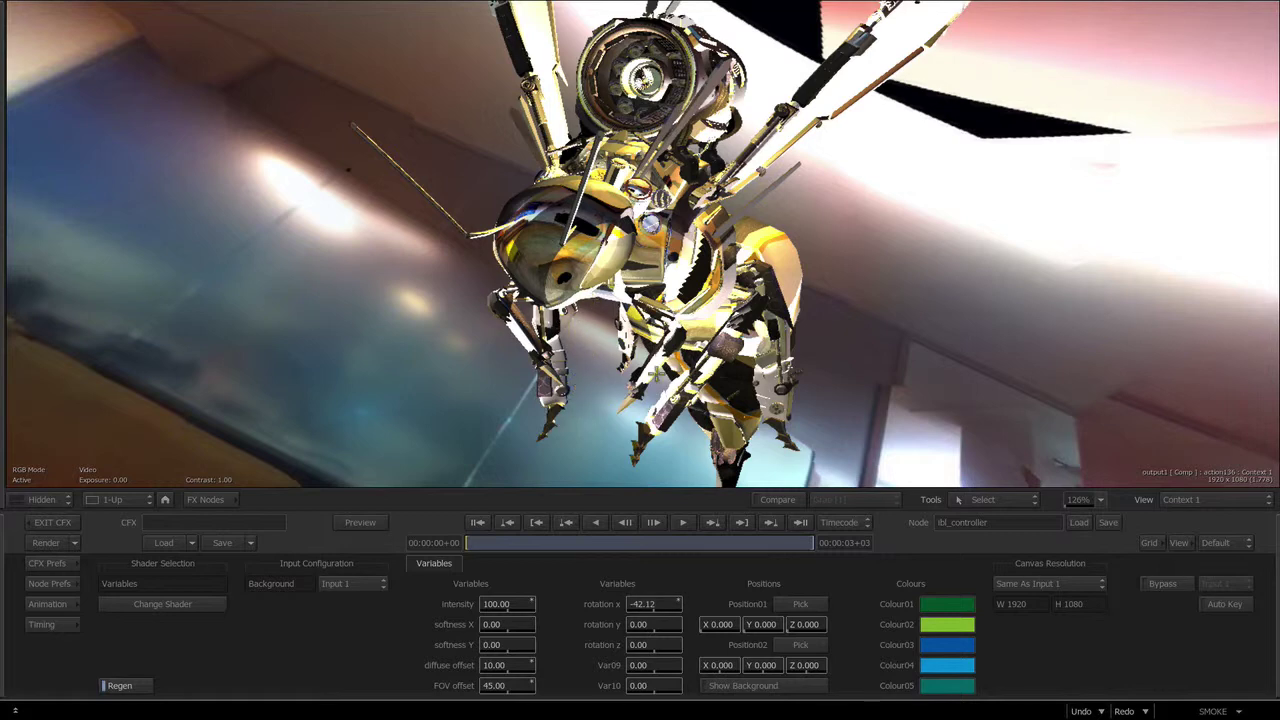
Step: Return to the ConnectFX schematic and view the panorama clip's full image, then go back and select the Action node
click(206, 500)
drag(464, 367, 440, 326)
drag(440, 326, 434, 303)
drag(432, 255, 418, 281)
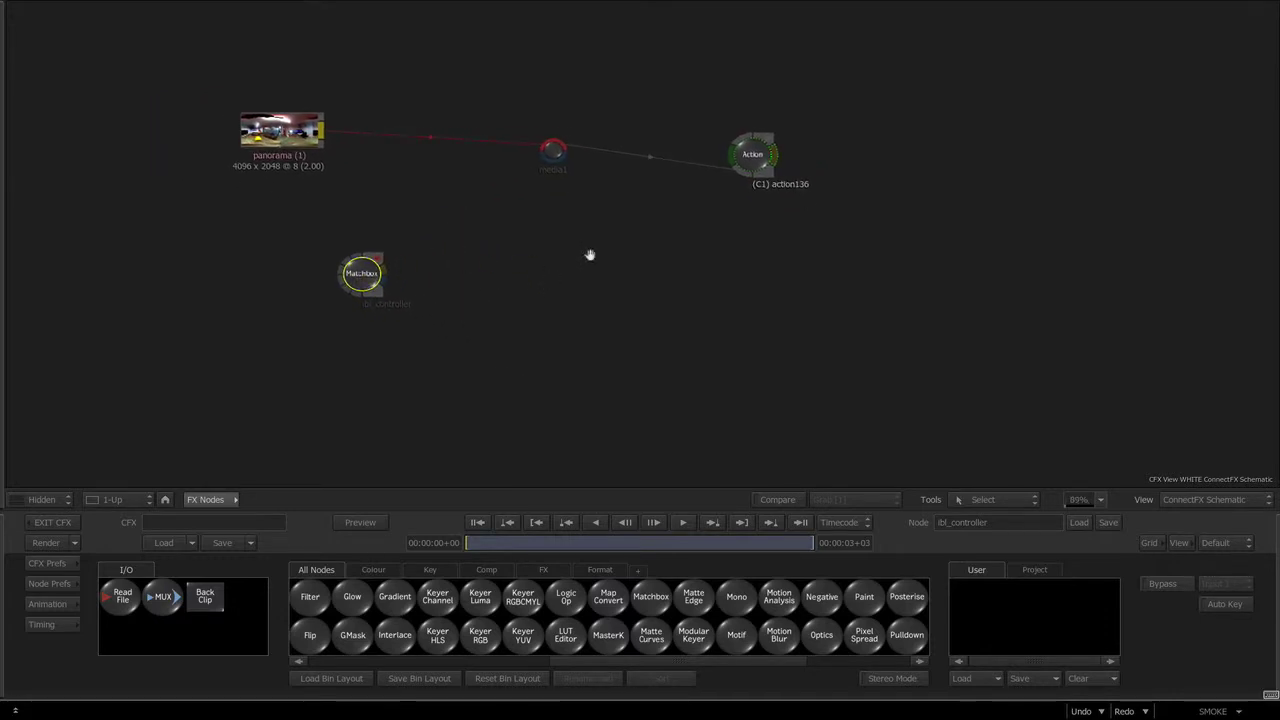
click(768, 178)
mouse_move(769, 181)
mouse_down()
mouse_move(767, 195)
mouse_move(761, 174)
mouse_up()
double_click(268, 150)
drag(729, 294, 525, 292)
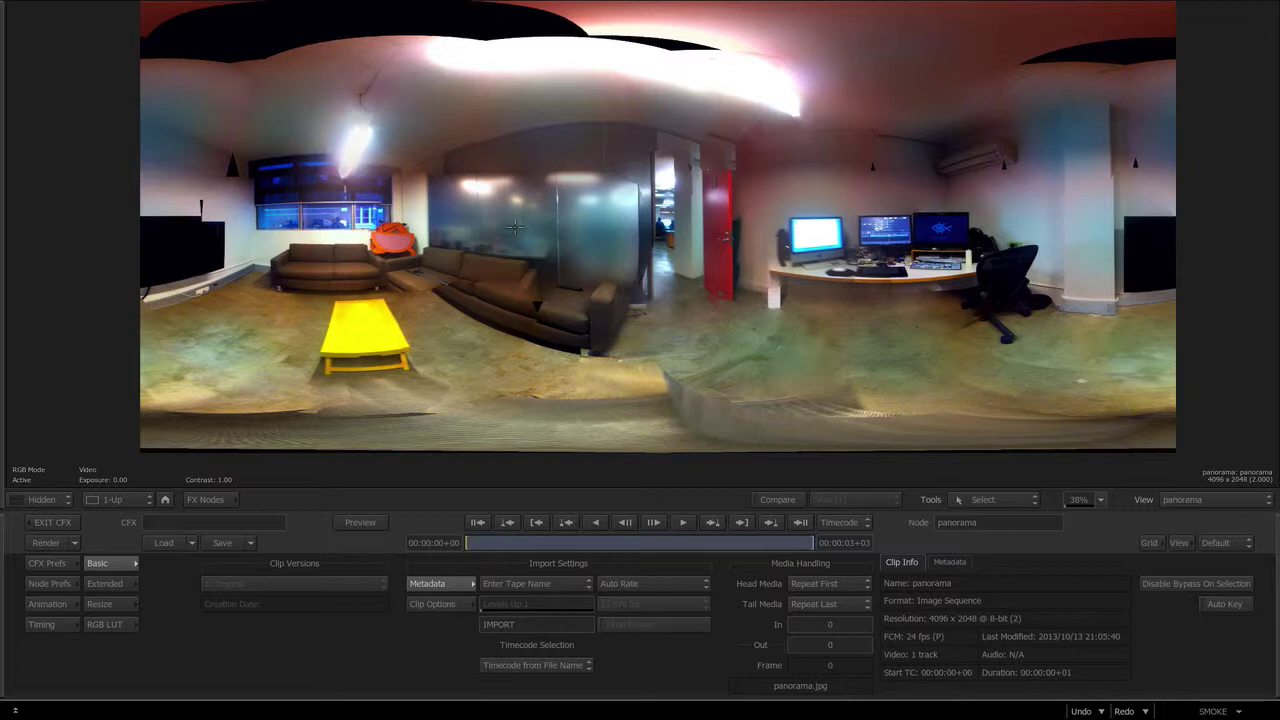
key(Escape)
drag(340, 366, 332, 368)
mouse_move(766, 183)
mouse_down()
mouse_move(779, 189)
mouse_move(757, 174)
mouse_move(763, 183)
mouse_up()
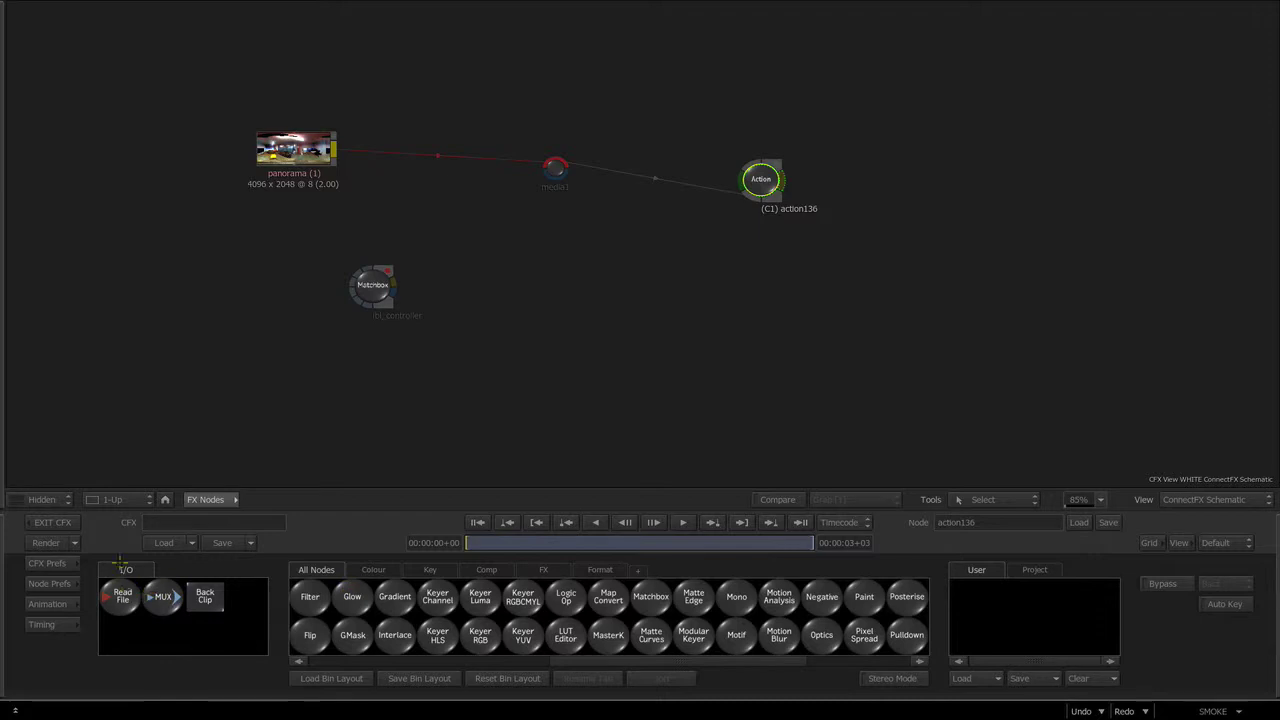
Step: Load the saved ConnectFX setup from the ibl_matchboxsetup folder and separate its Action node from the existing nodes in the schematic
click(162, 542)
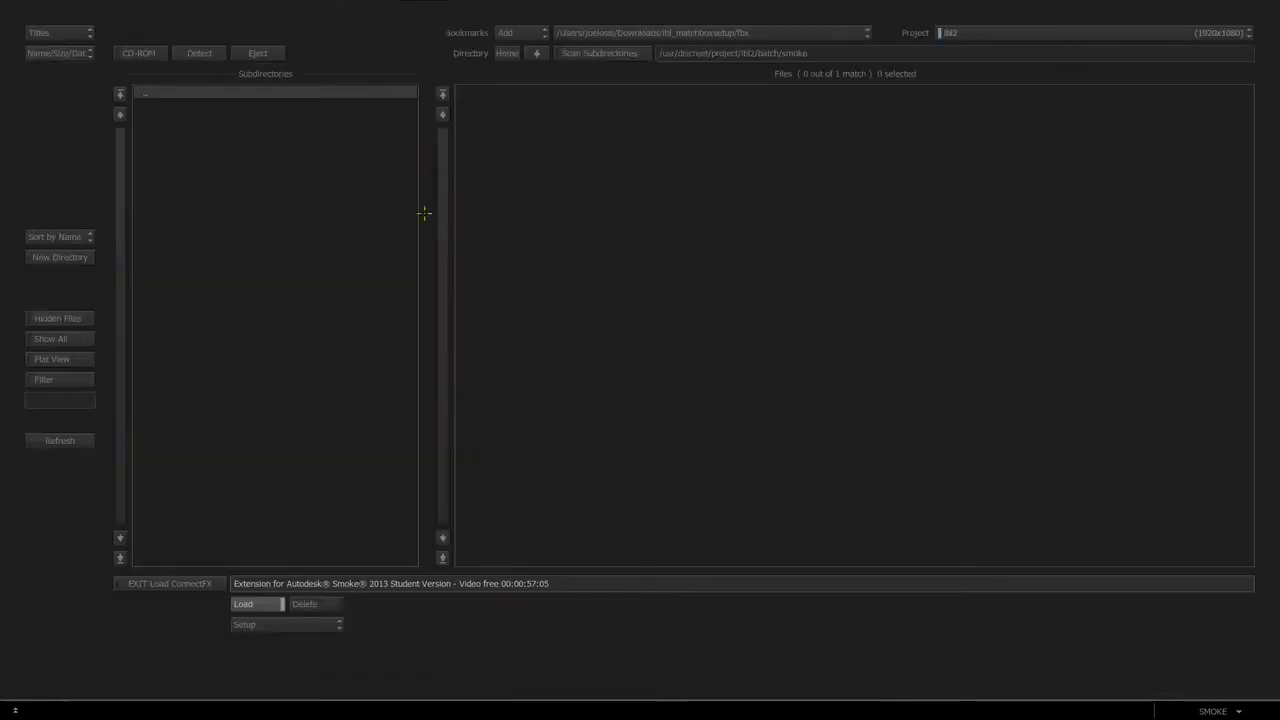
click(604, 34)
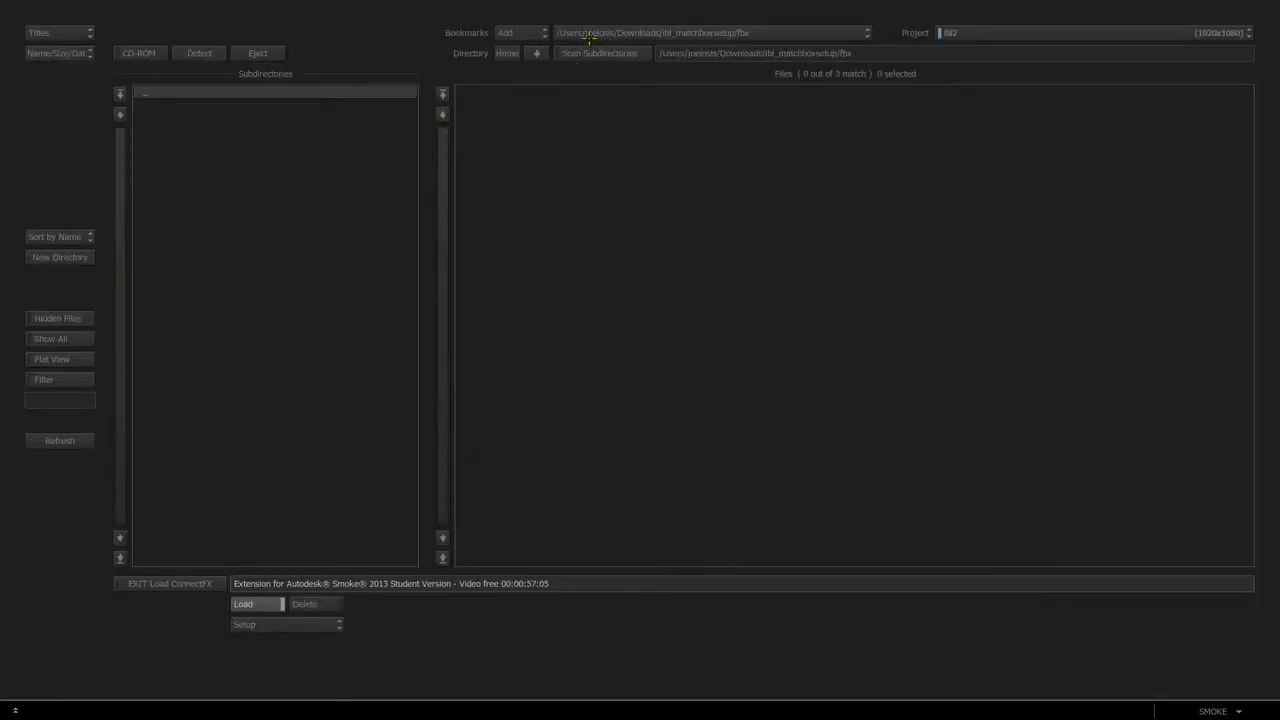
click(150, 92)
click(512, 98)
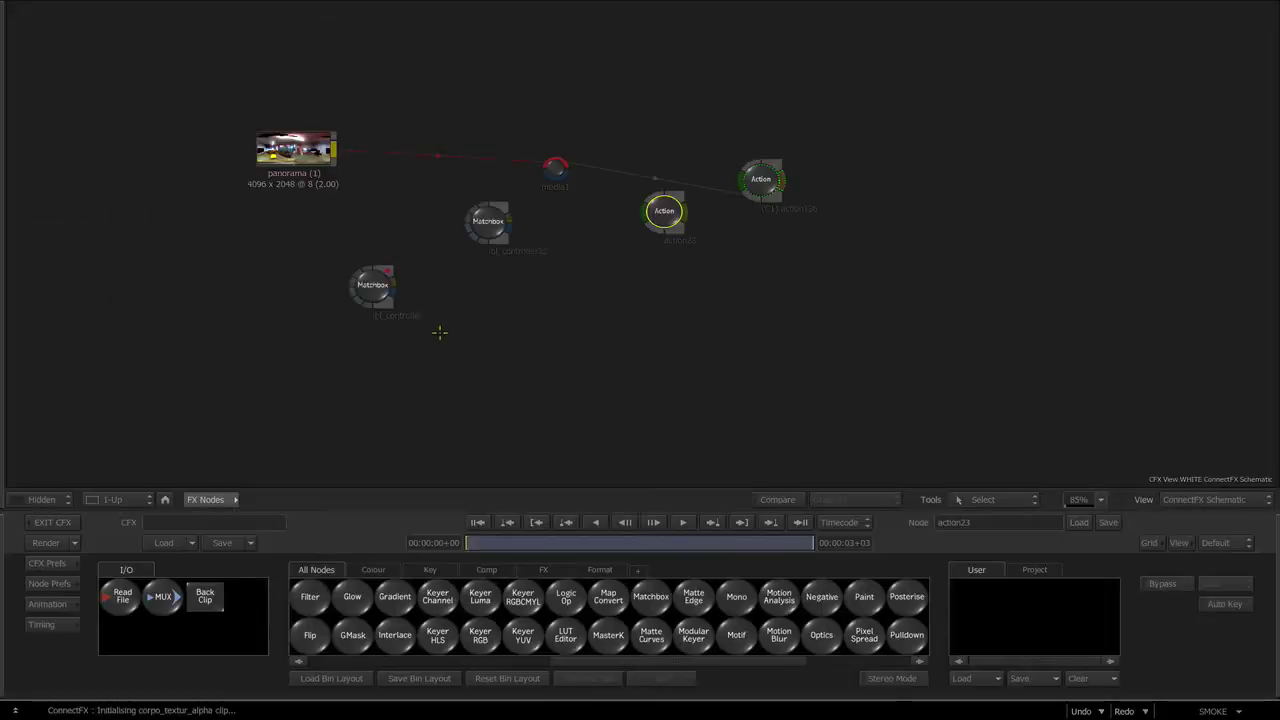
drag(658, 140, 664, 281)
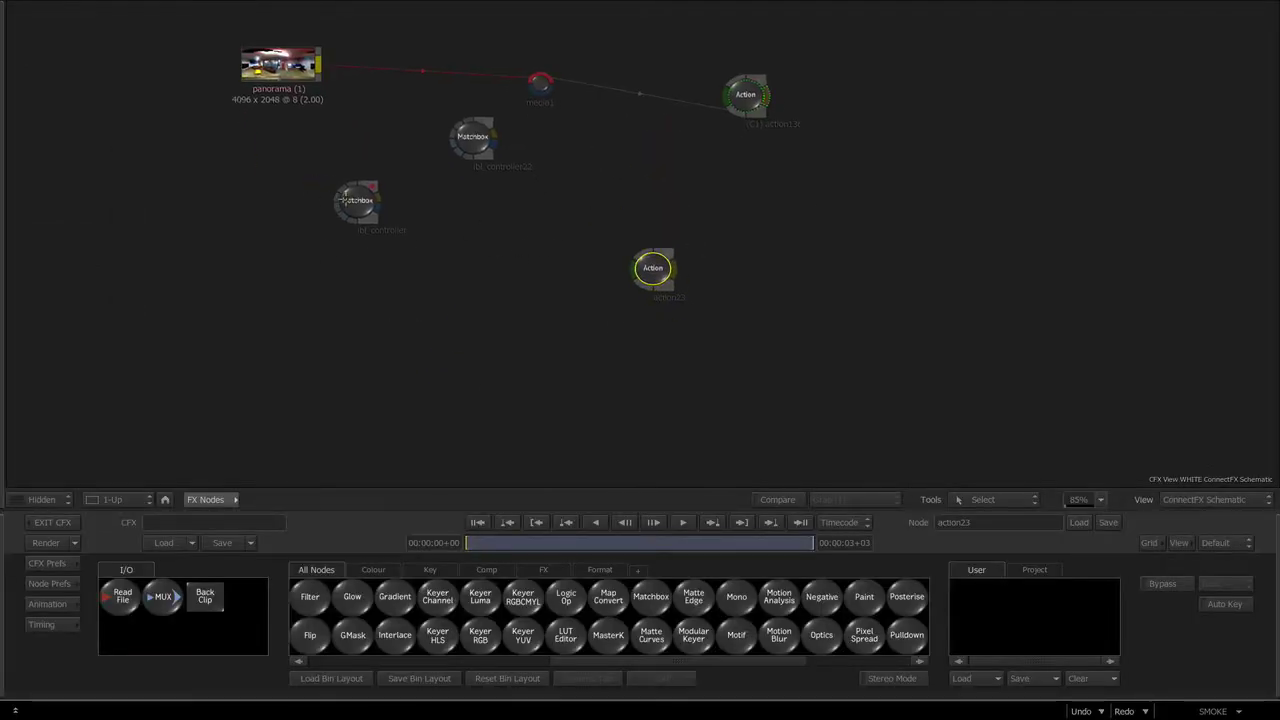
drag(357, 199, 315, 253)
Step: Check ibl1 inside the loaded action23, then feed the panorama clip into its media1 input and view the output
double_click(654, 269)
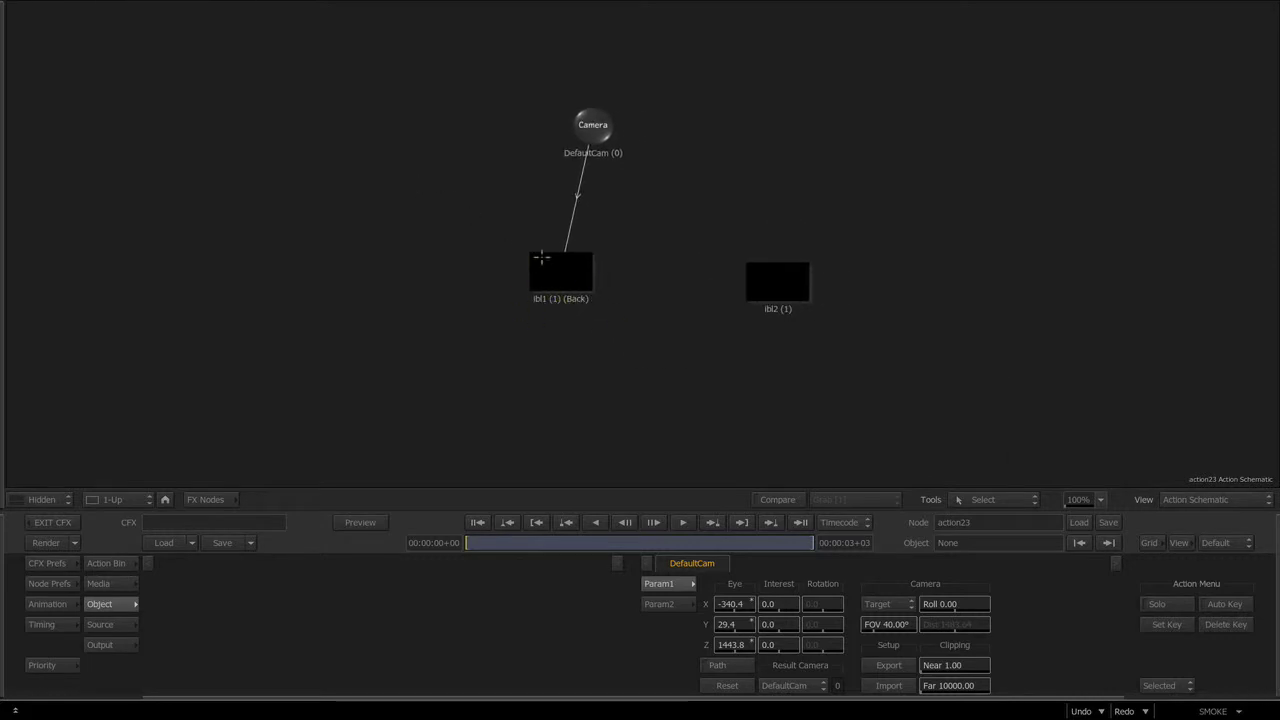
click(566, 275)
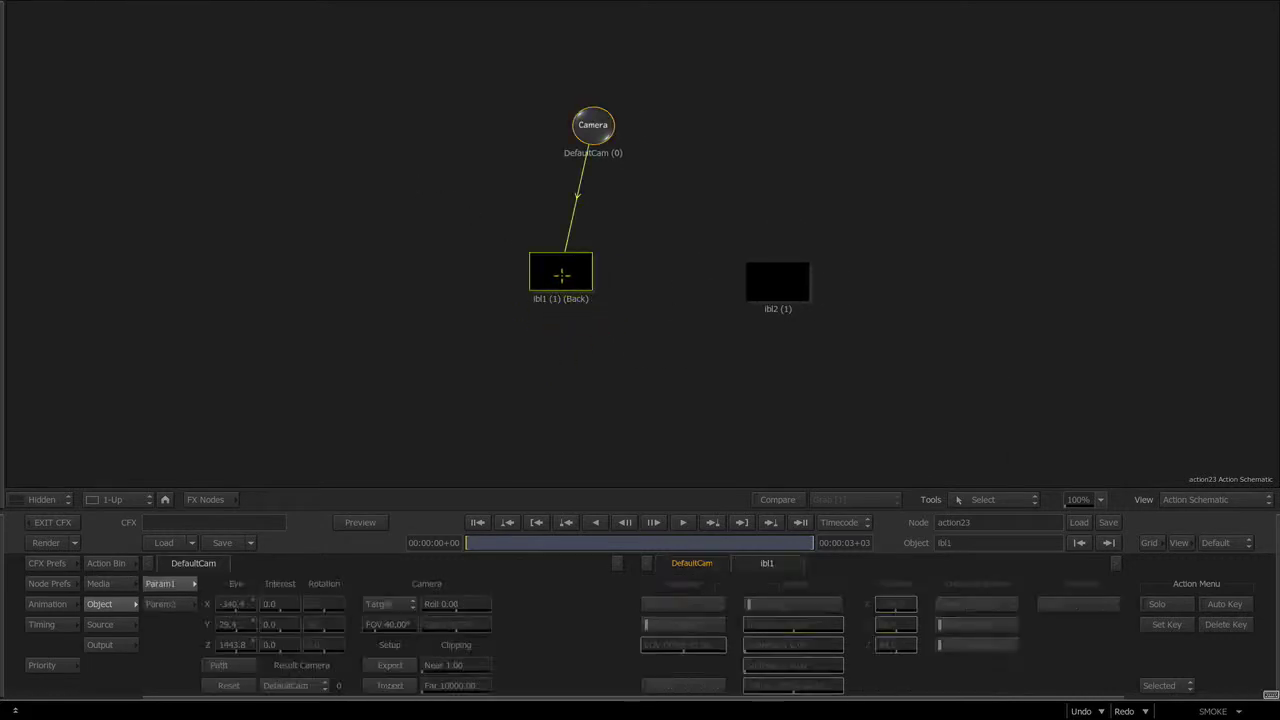
mouse_move(318, 717)
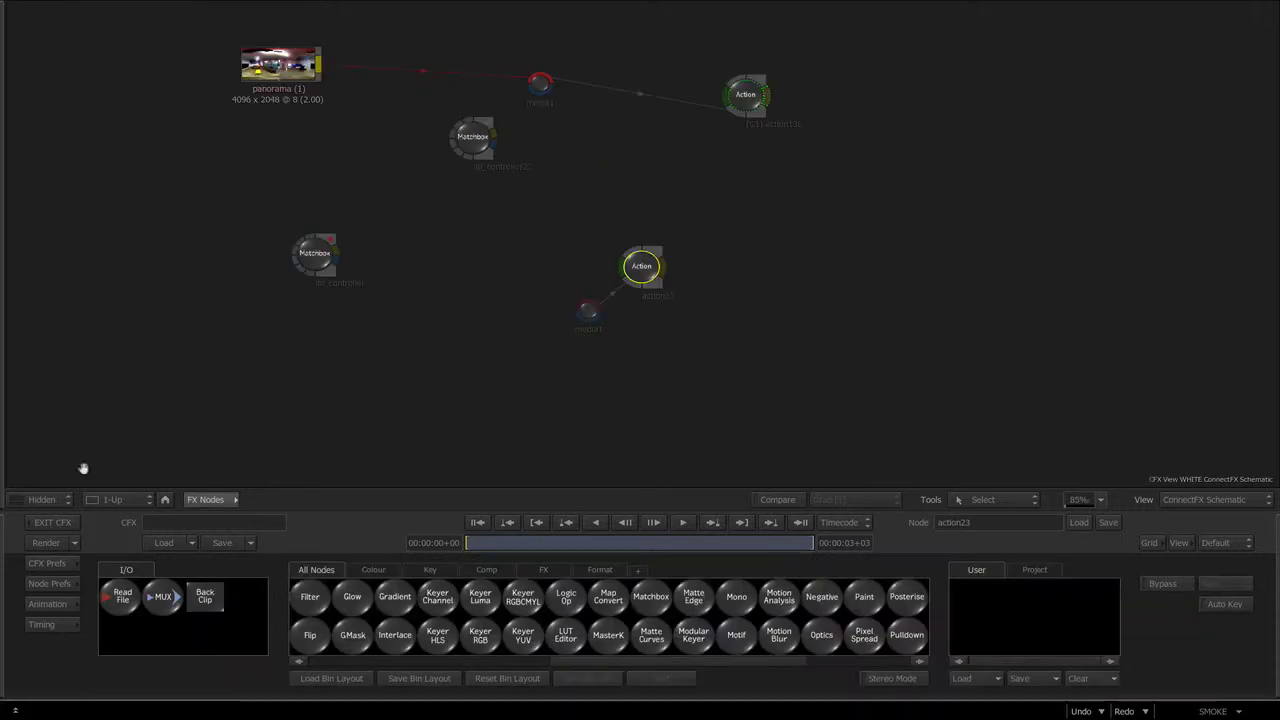
drag(597, 315, 452, 276)
double_click(653, 276)
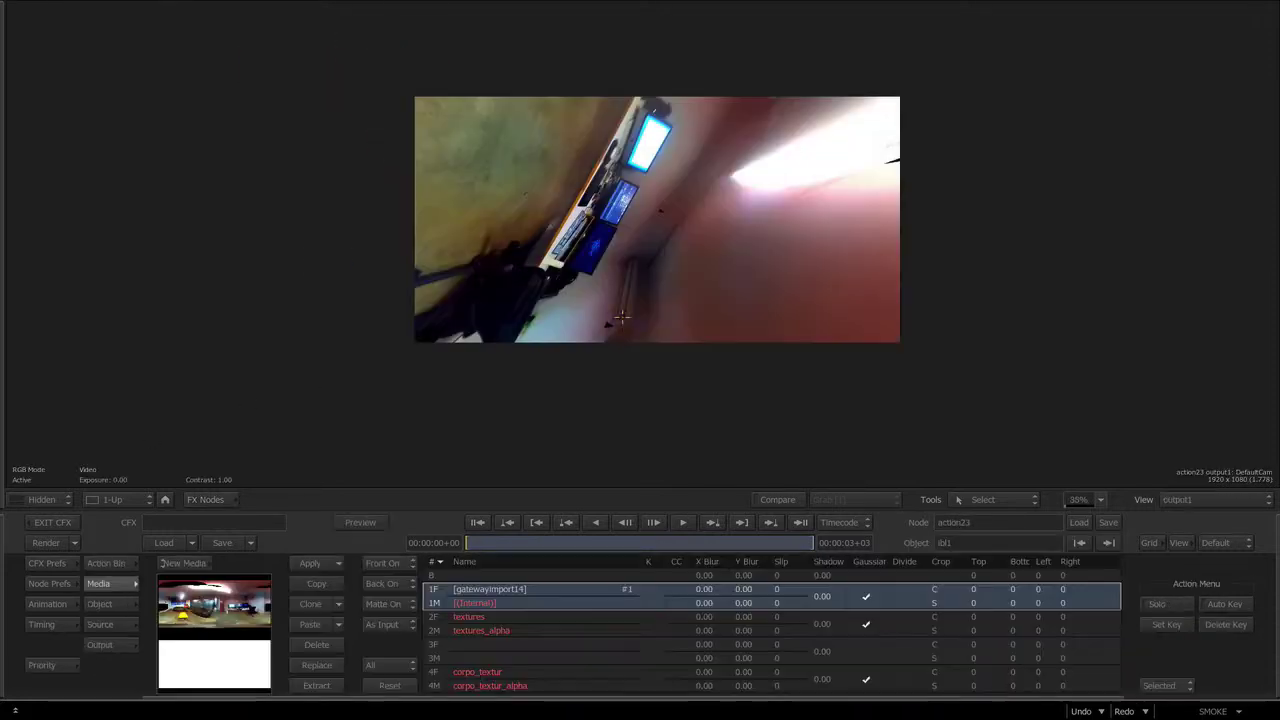
mouse_move(312, 717)
Step: Reopen the original ibl_controller Matchbox and set its rotation x to 0
double_click(327, 258)
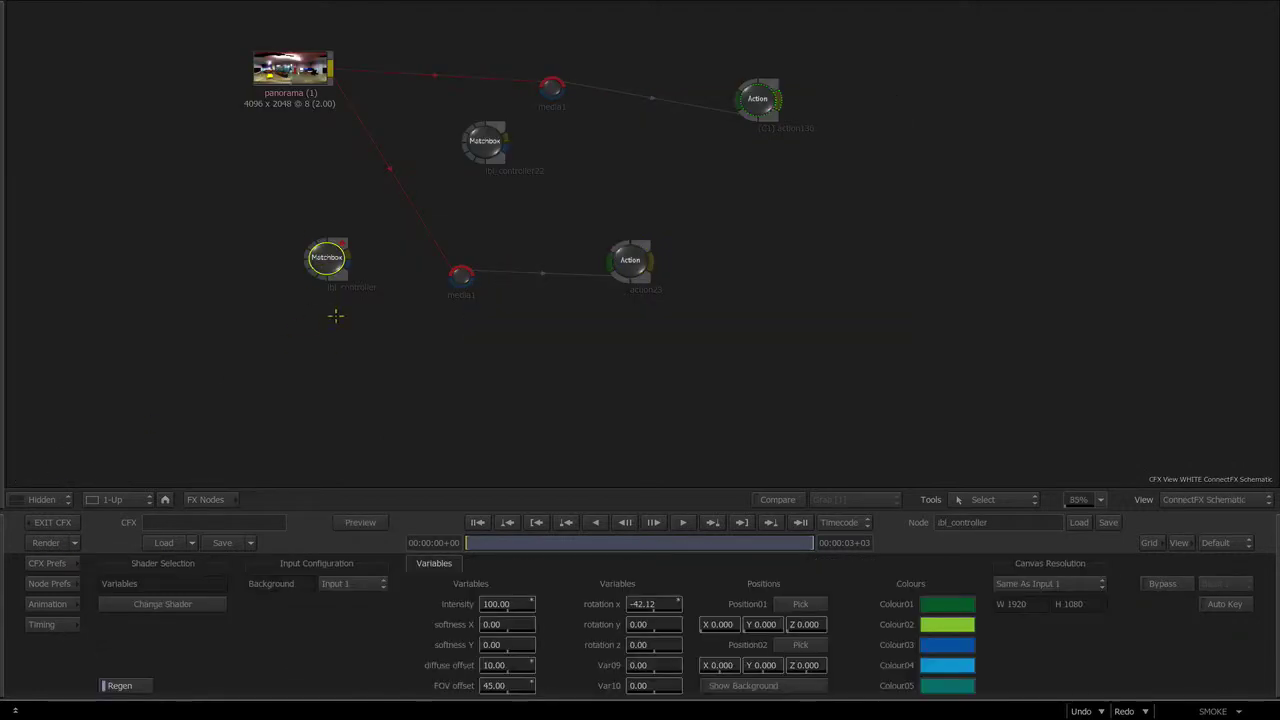
click(645, 605)
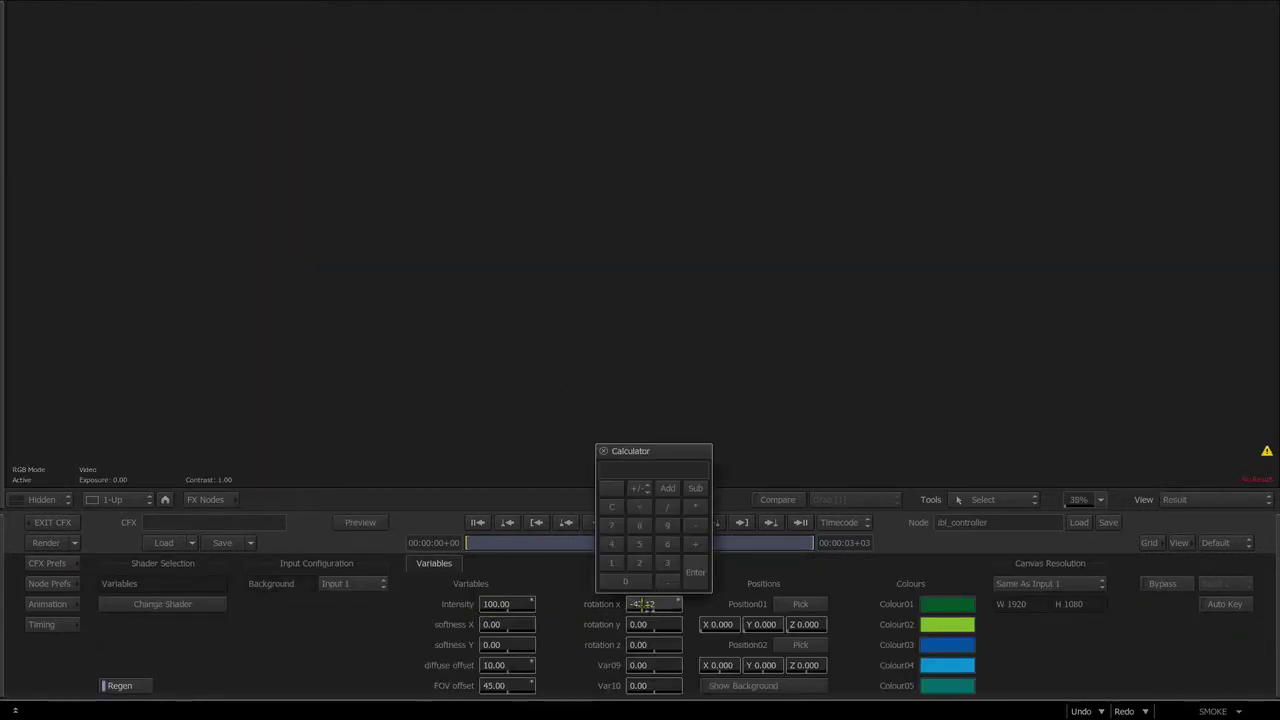
key(Escape)
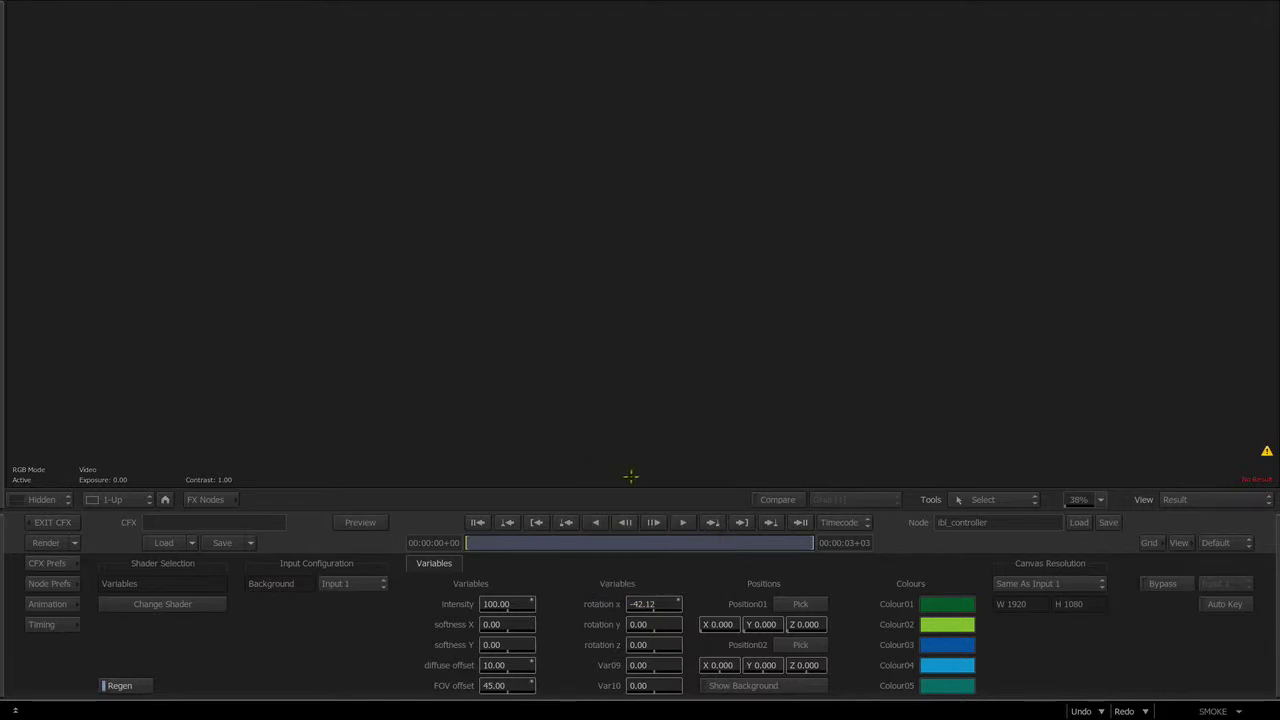
click(638, 604)
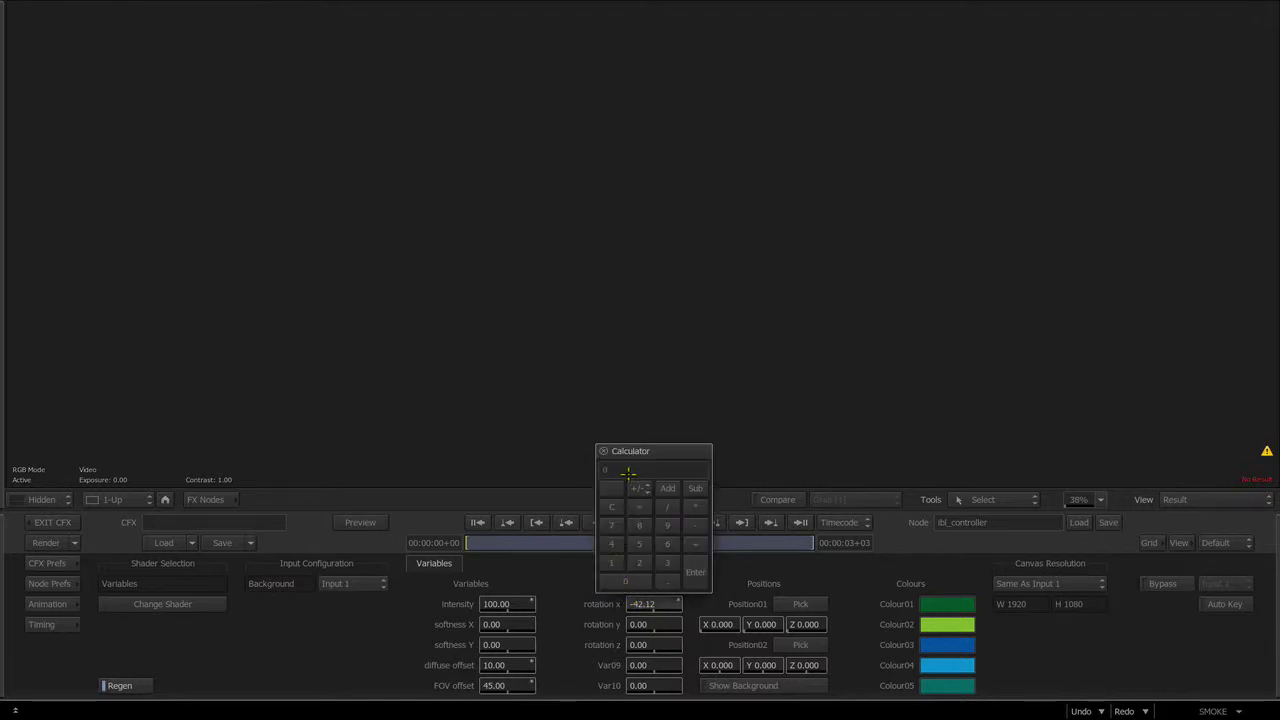
key(Return)
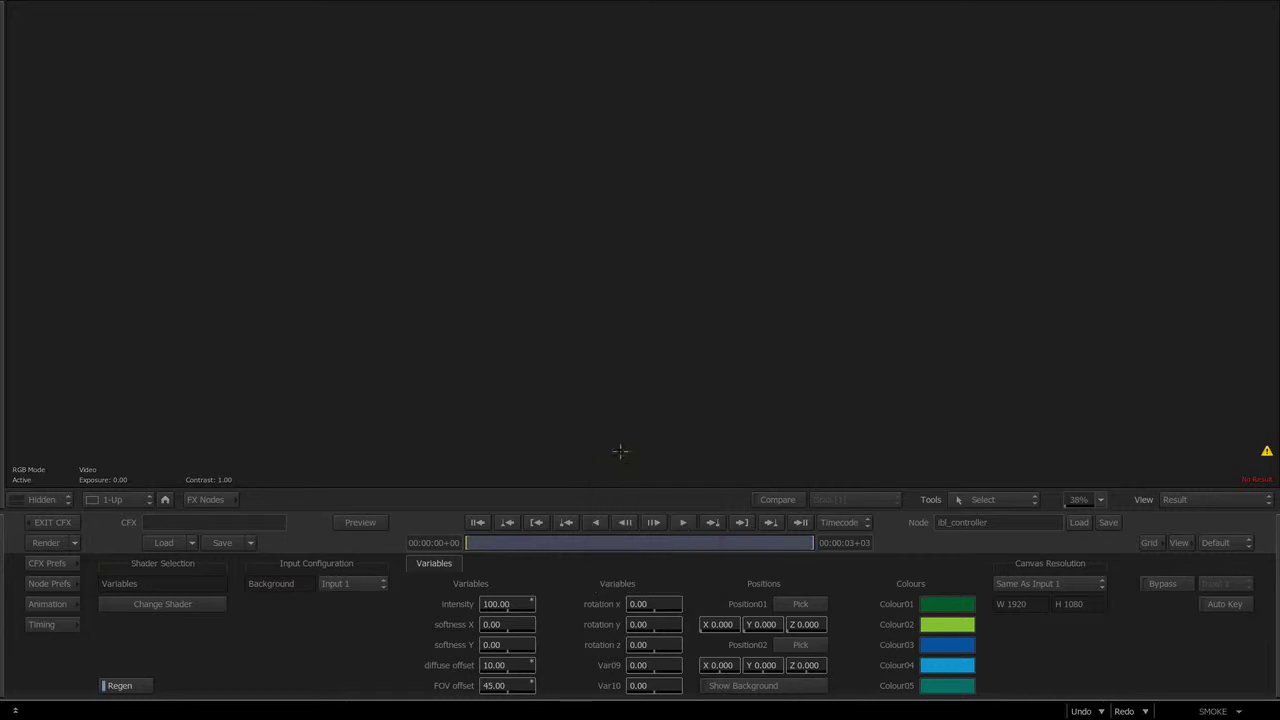
key(Escape)
Step: Reset the DefaultCam camera in action23 and return to the ConnectFX schematic
double_click(632, 262)
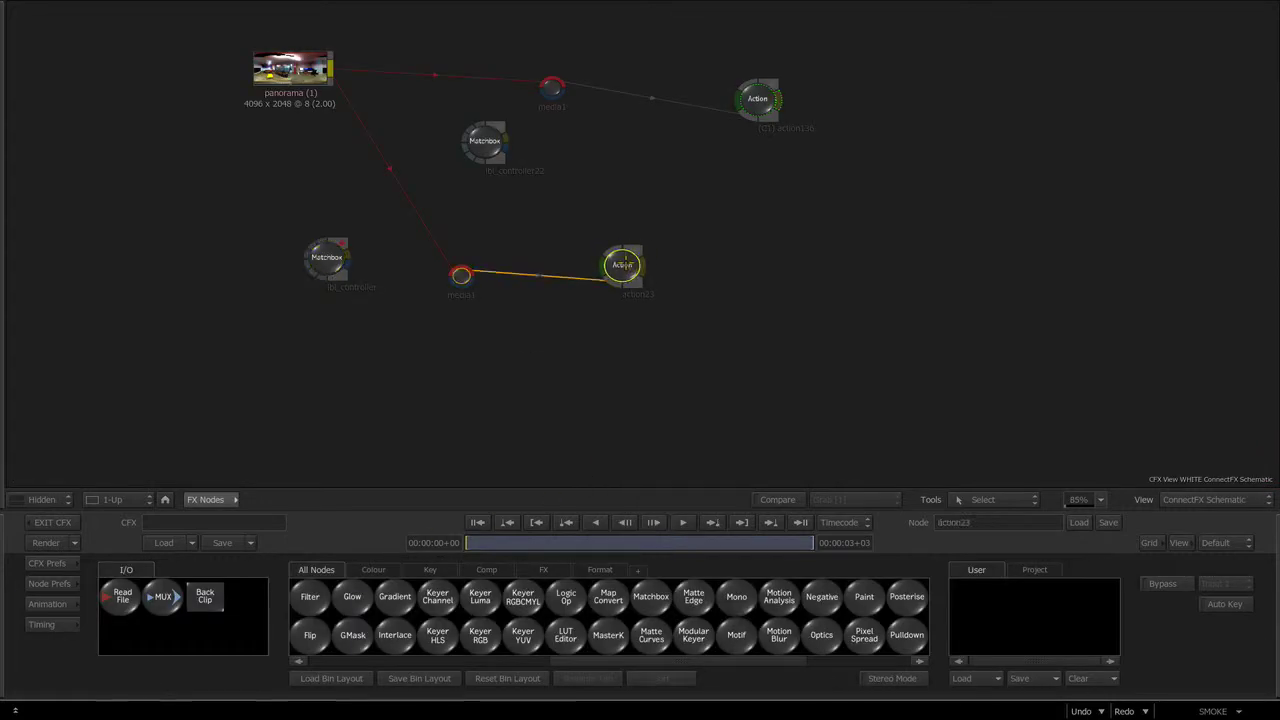
key(F4)
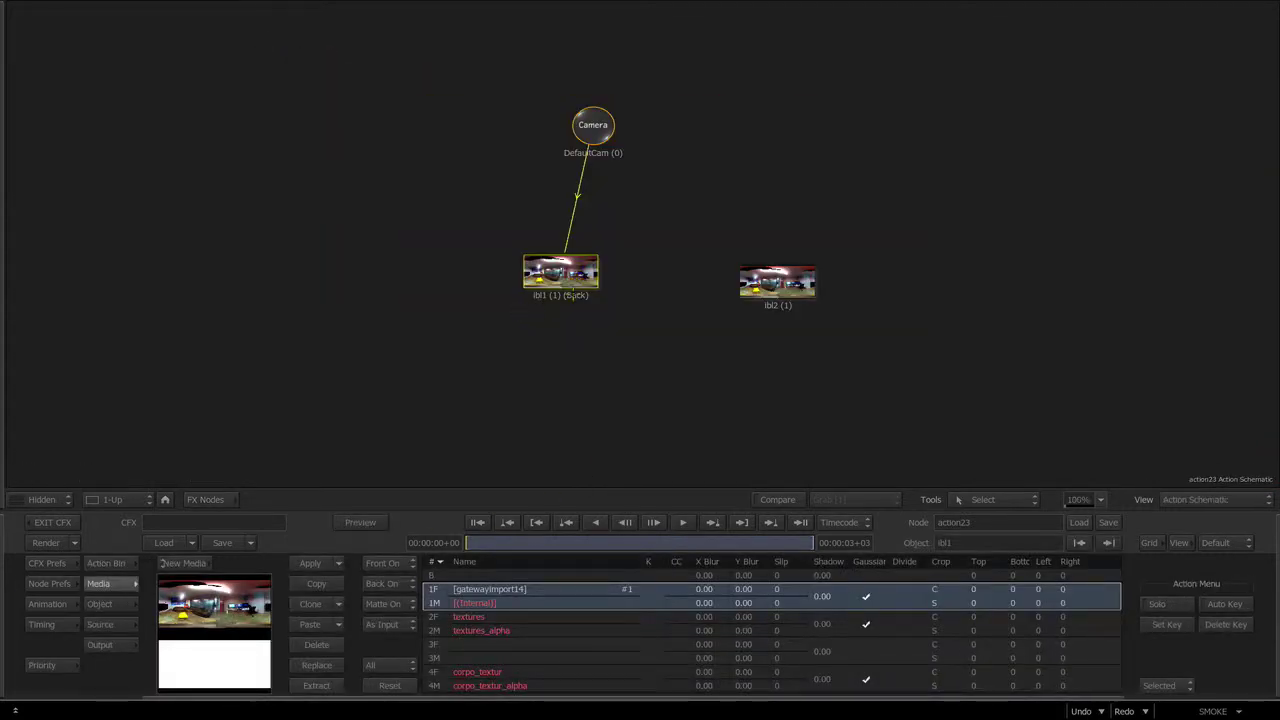
double_click(594, 128)
key(F4)
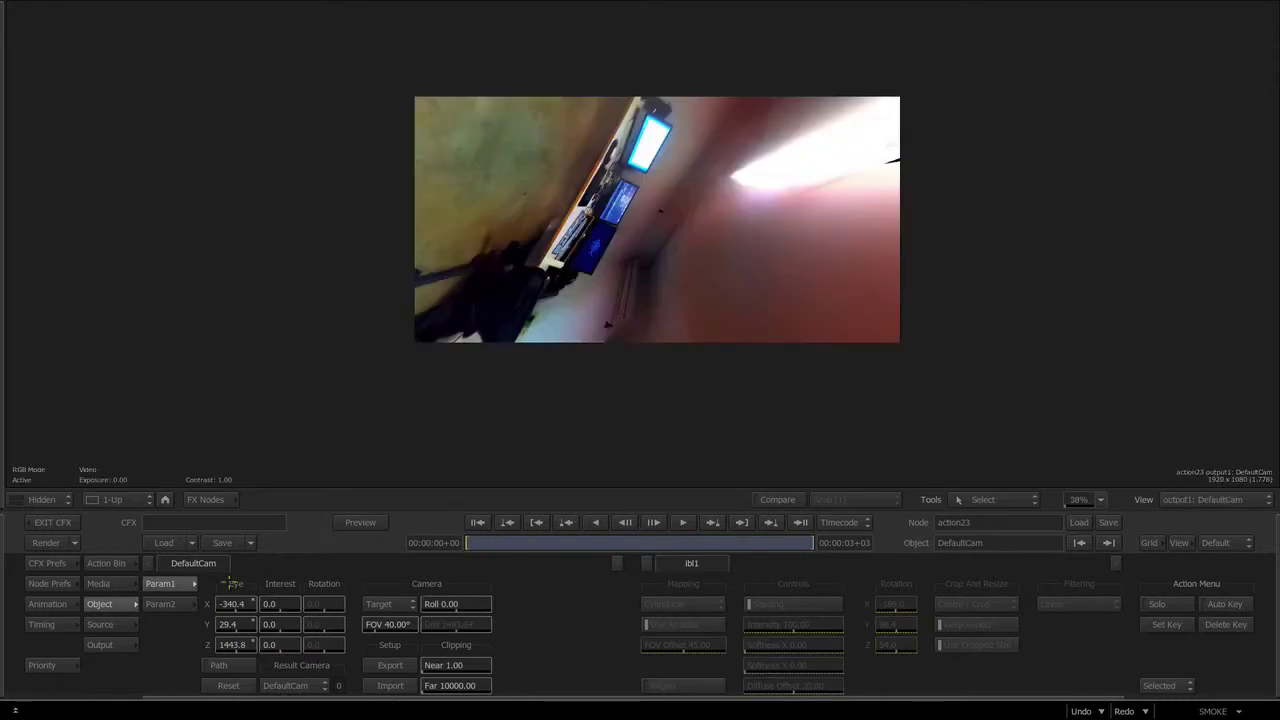
click(232, 684)
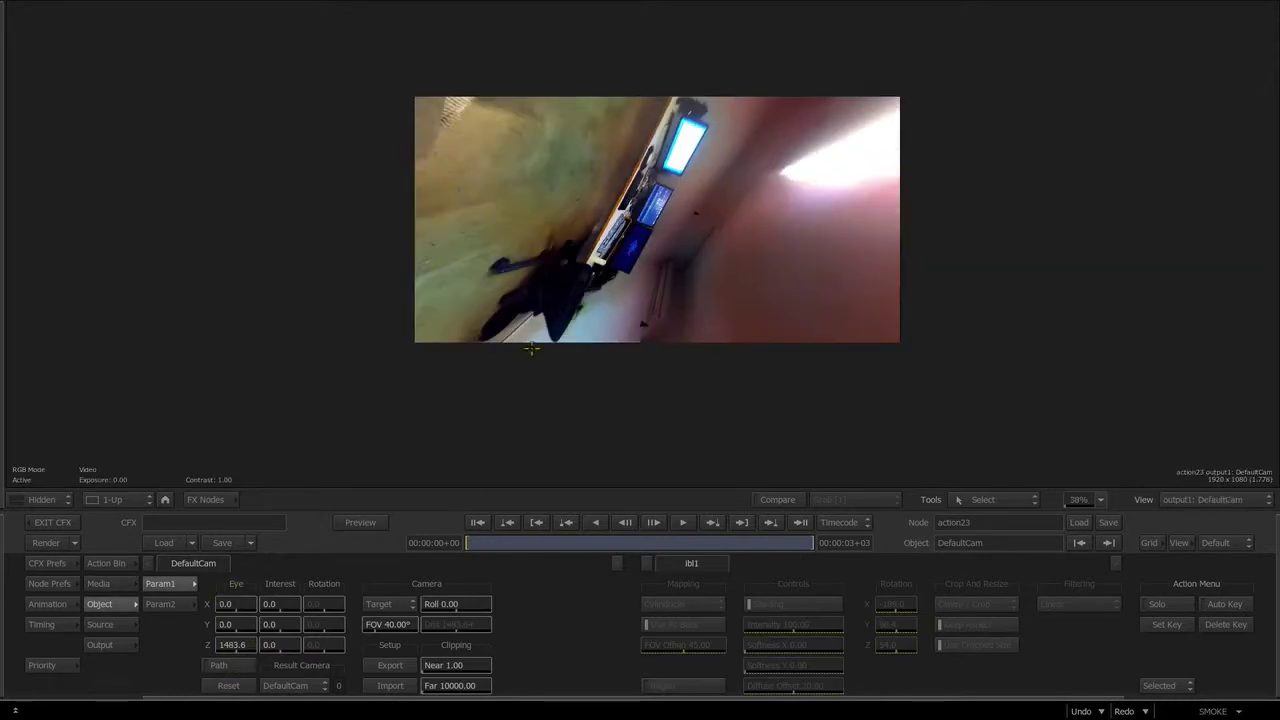
key(Escape)
click(556, 274)
click(206, 500)
Step: Rearrange the two Matchbox nodes so that ibl_controller22 sits below the original ibl_controller
mouse_move(342, 264)
mouse_down()
mouse_move(330, 284)
mouse_move(325, 275)
mouse_up()
drag(492, 143, 282, 386)
drag(348, 291, 278, 162)
drag(307, 370, 343, 312)
Step: Set rotation x, y and z to 0 in the ibl_controller22 Matchbox and return to the schematic
key(F4)
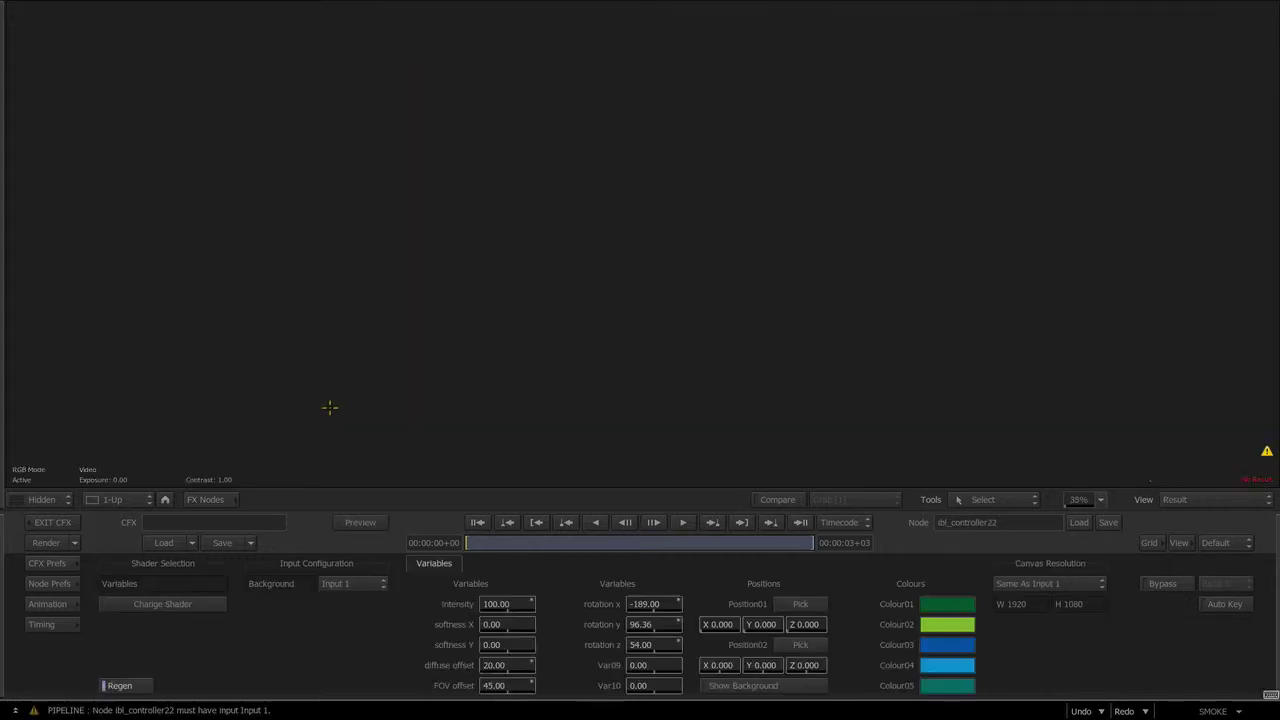
ctrl+alt+click(643, 604)
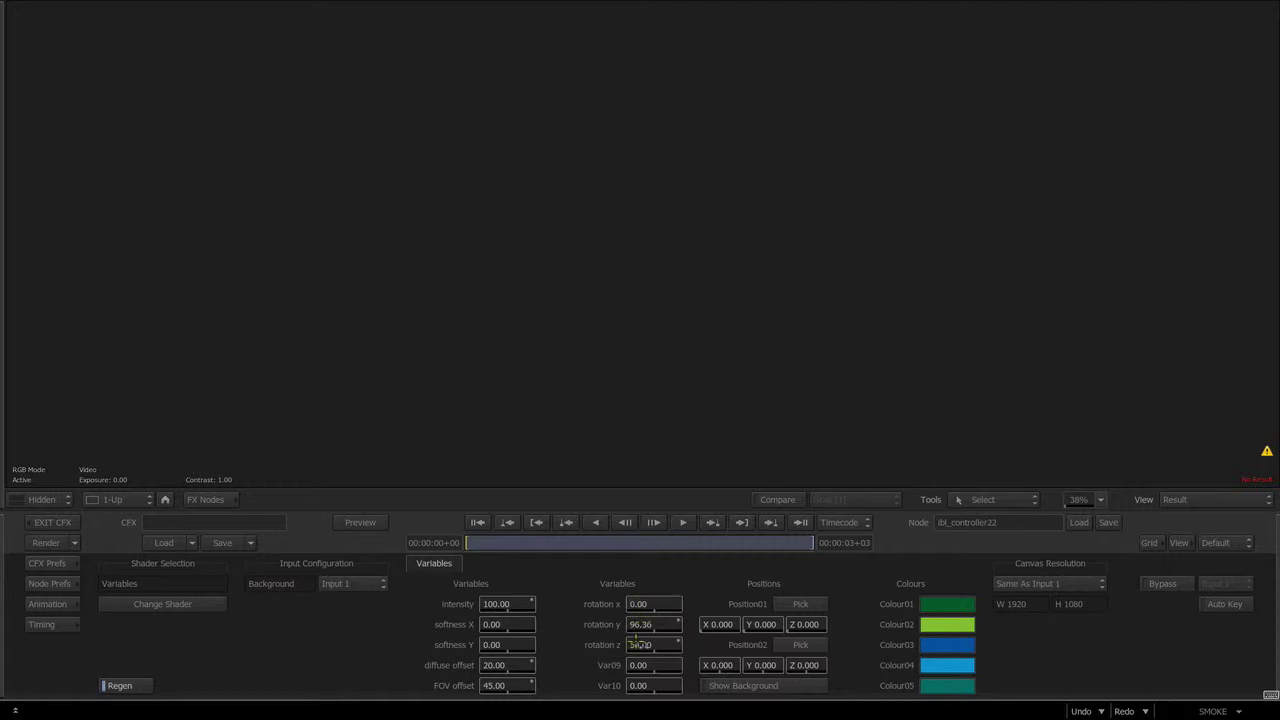
drag(641, 644, 632, 645)
alt+click(628, 650)
click(654, 645)
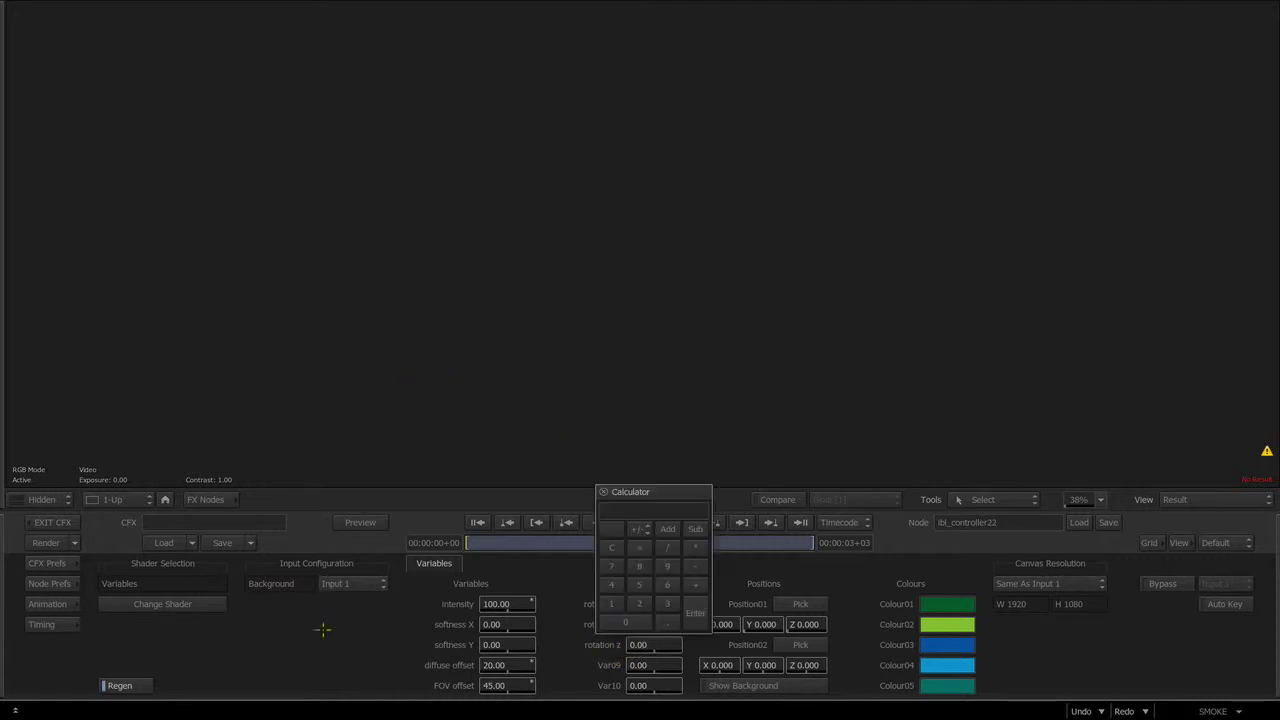
click(287, 637)
mouse_move(2, 634)
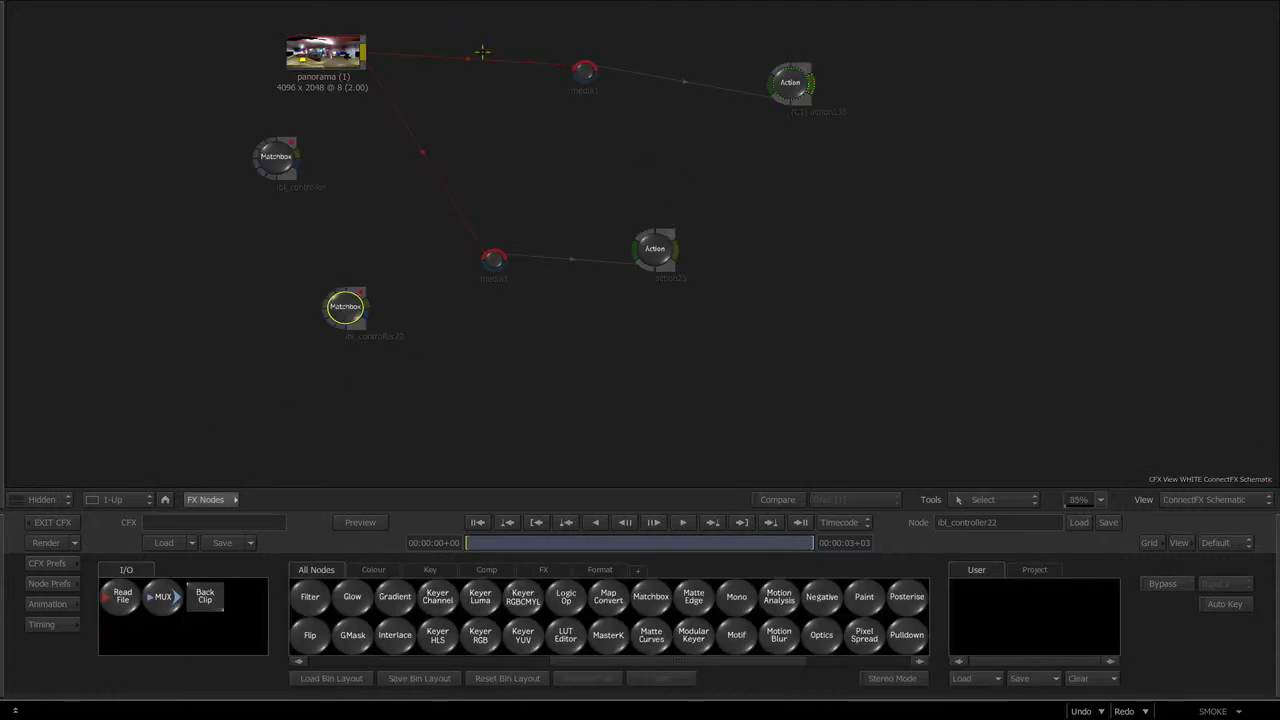
Step: Delete the old action136 and ibl_controller nodes and tidy the positions of action23 and ibl_controller22
click(805, 88)
key(Delete)
click(658, 256)
drag(703, 247, 703, 257)
drag(270, 164, 254, 715)
click(335, 324)
drag(351, 302, 330, 295)
drag(713, 259, 716, 261)
Step: Set action23 as the context and open the node to view its output
right_click(741, 253)
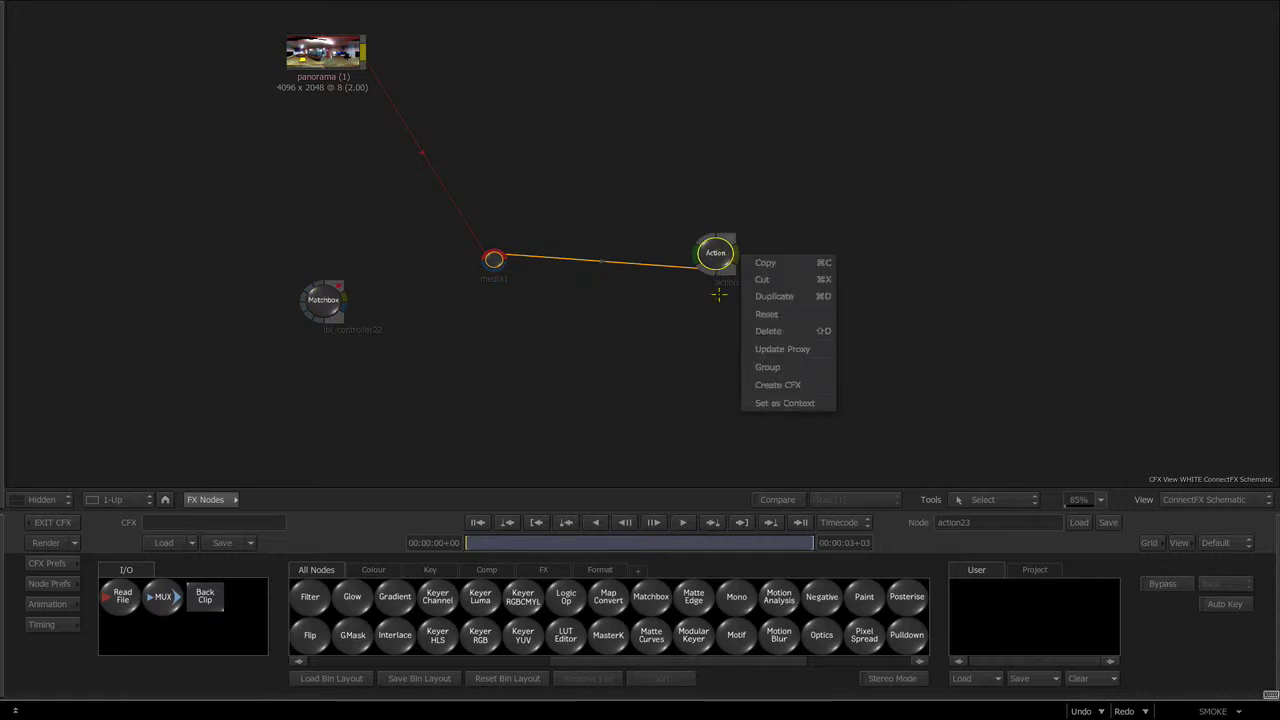
click(786, 401)
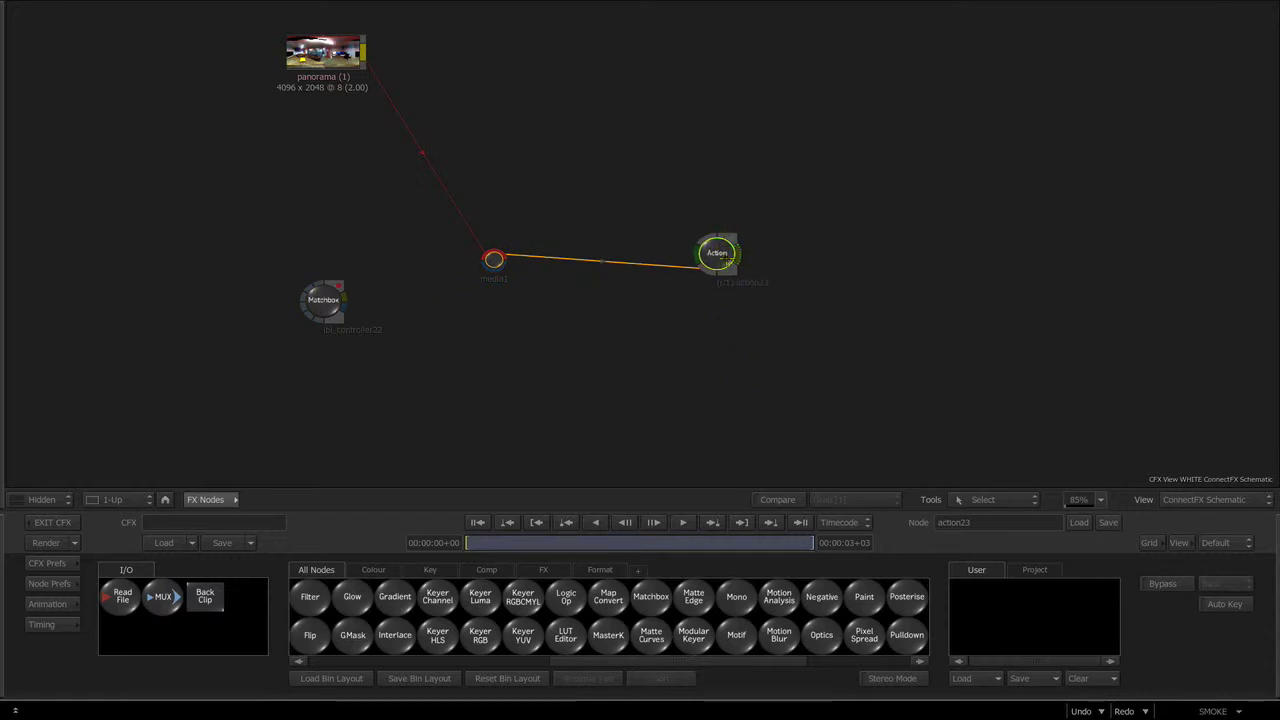
double_click(681, 258)
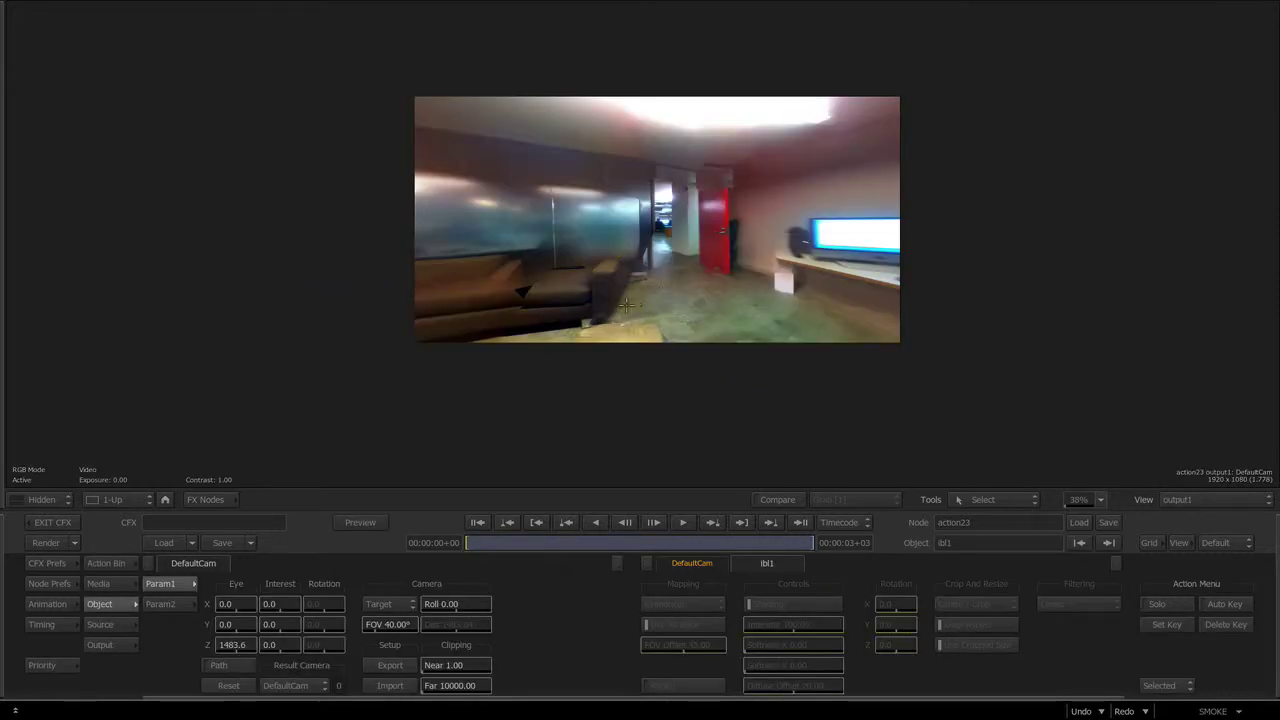
Step: Import the teapot model from the 3DStudio (3DS) models folder into the Action scene
drag(739, 294, 573, 334)
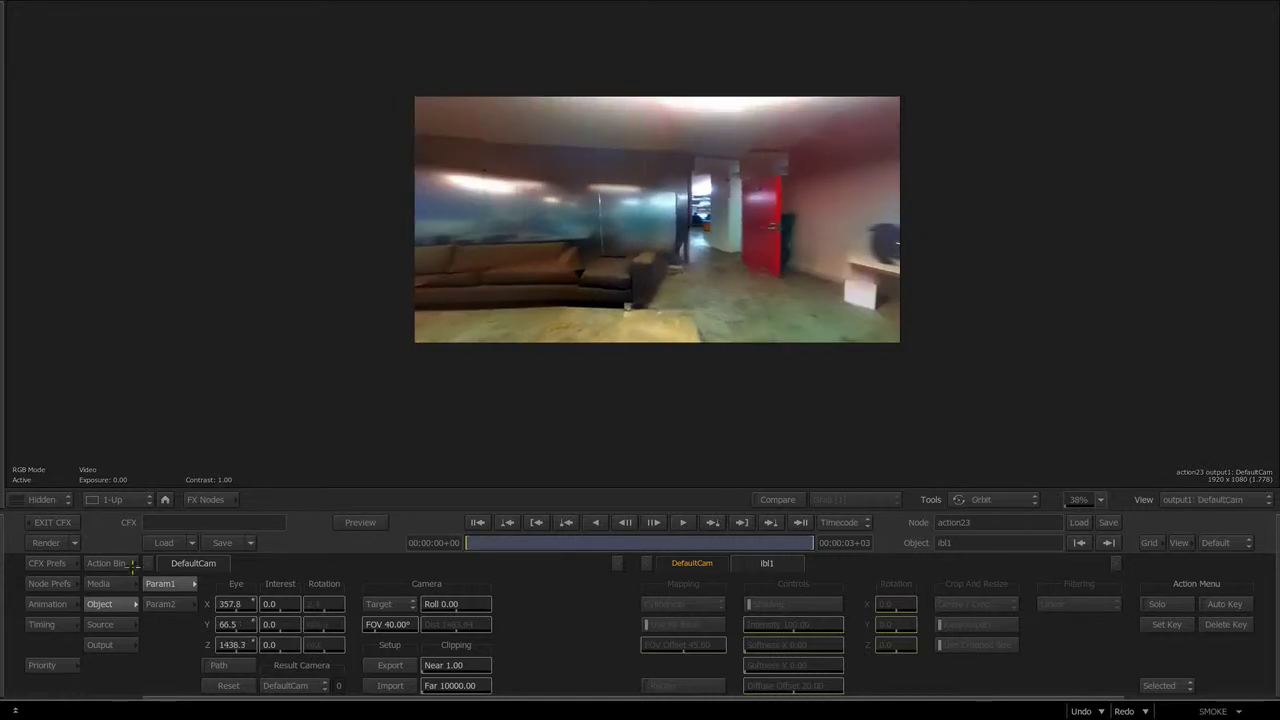
click(128, 565)
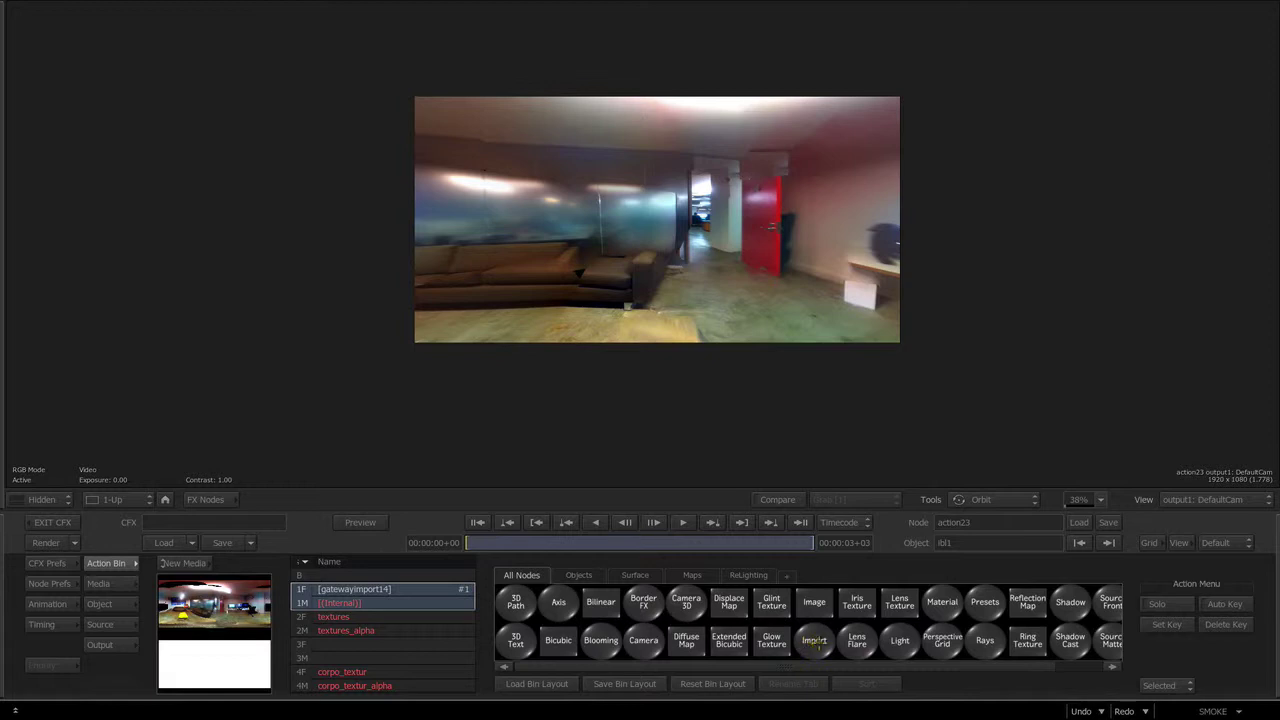
click(812, 641)
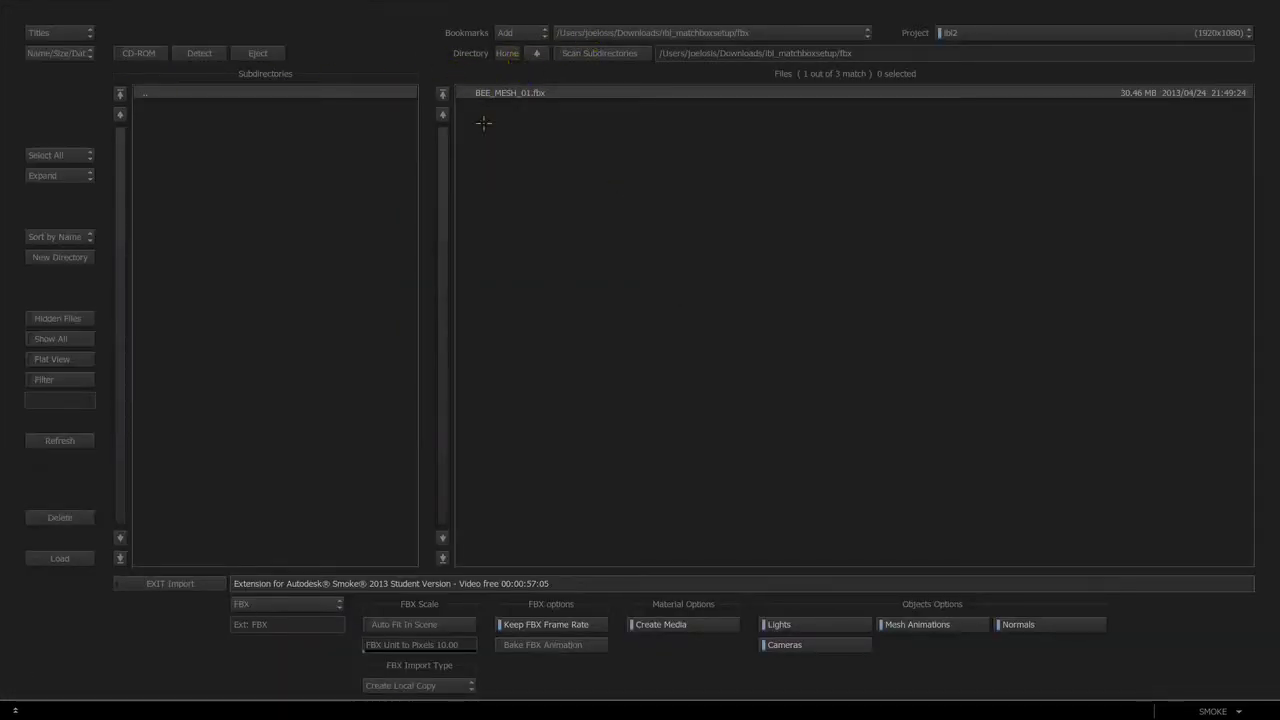
click(258, 605)
click(259, 620)
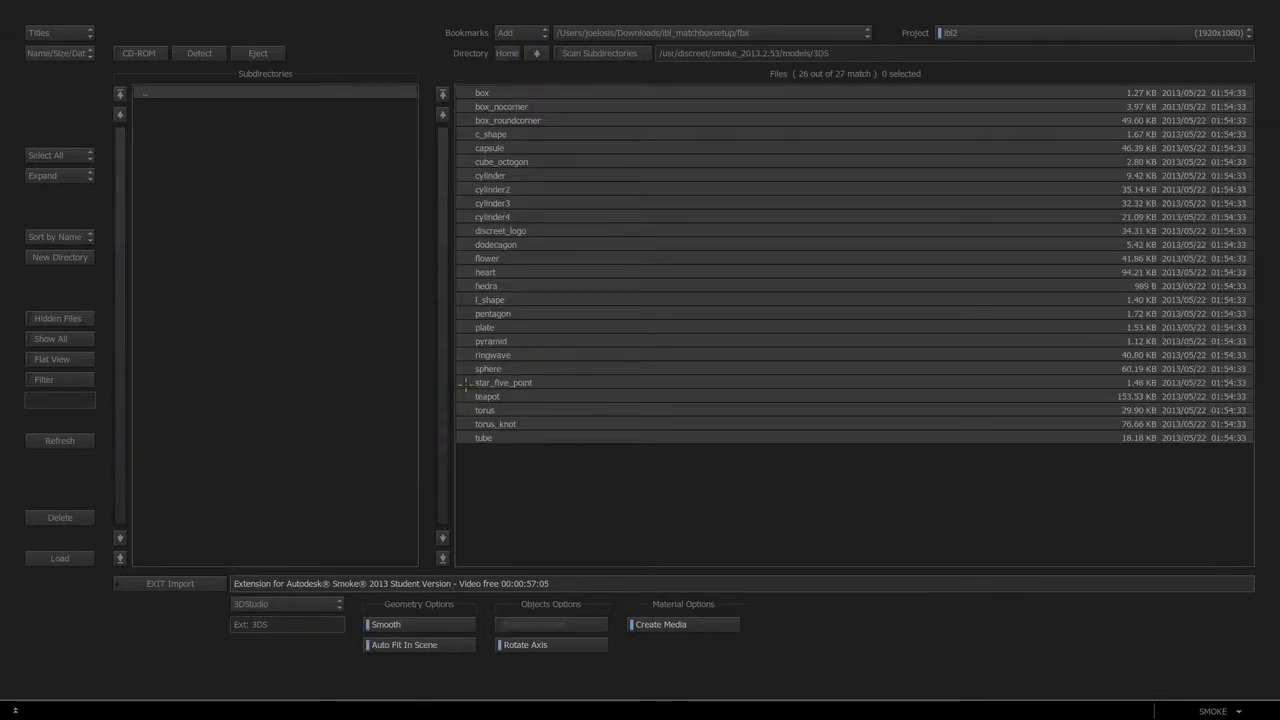
click(484, 397)
click(58, 558)
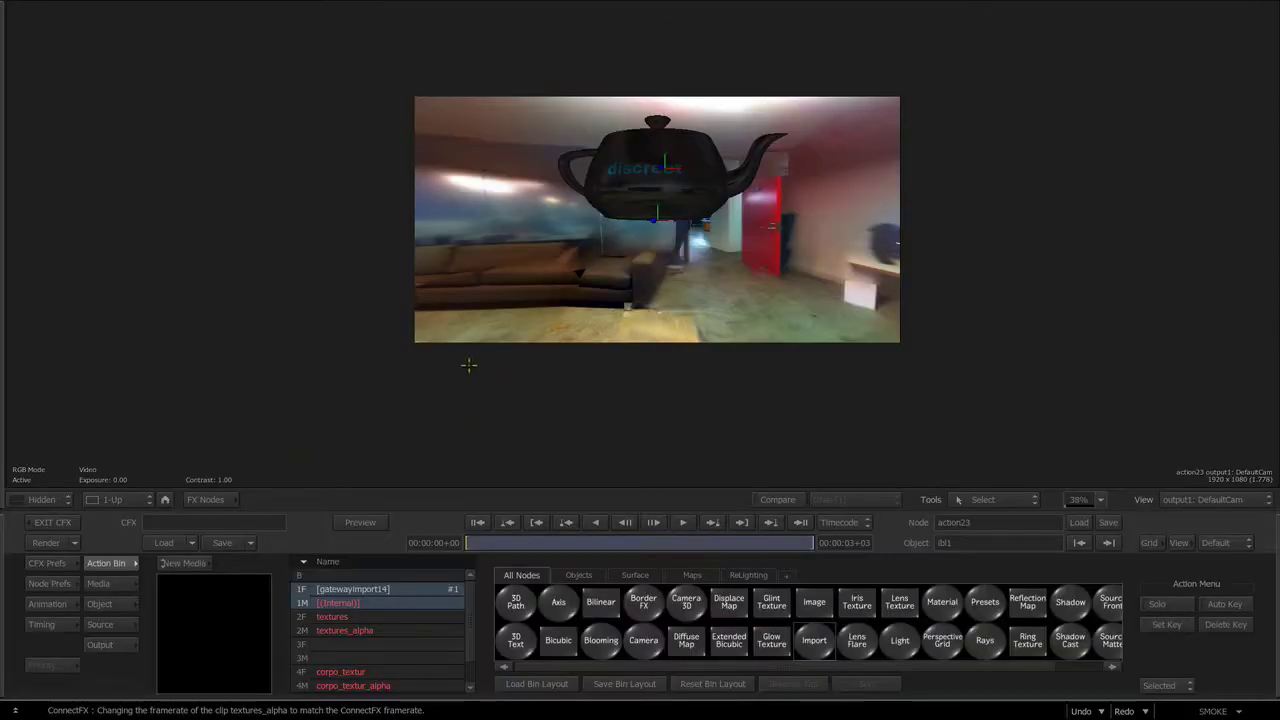
Step: Move the imported teapot's node chain further away from ibl2 in the Action schematic
drag(549, 357, 599, 267)
drag(666, 167, 642, 219)
click(617, 213)
key(grave)
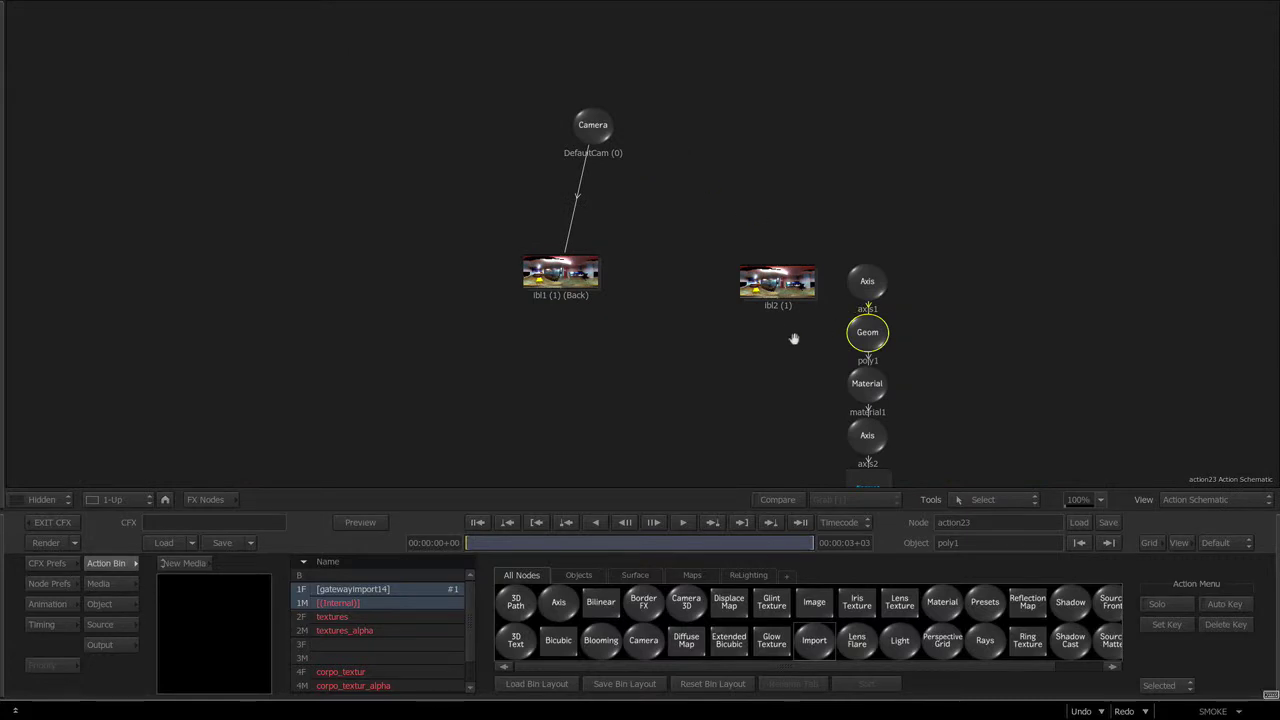
drag(814, 334, 641, 284)
drag(709, 226, 793, 149)
Step: Lower the teapot by setting the Y position of axis1 to -181.00
double_click(775, 160)
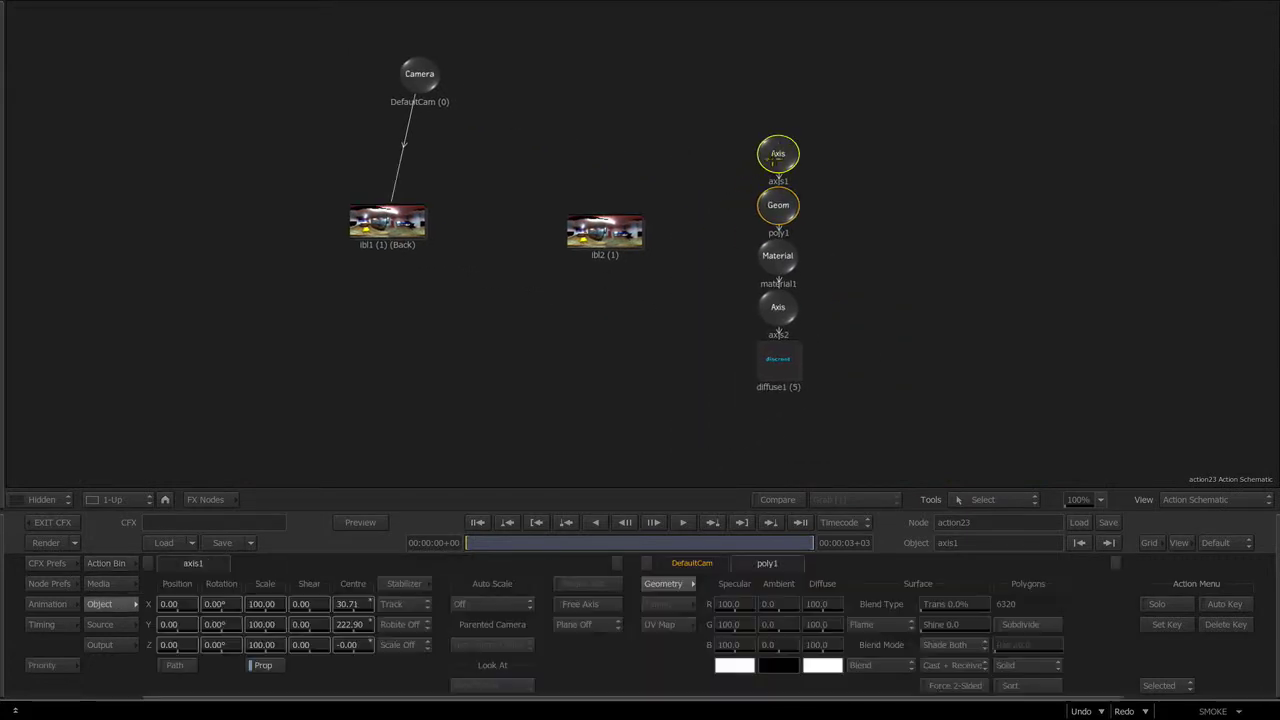
key(grave)
drag(438, 427, 429, 415)
drag(172, 628, 158, 565)
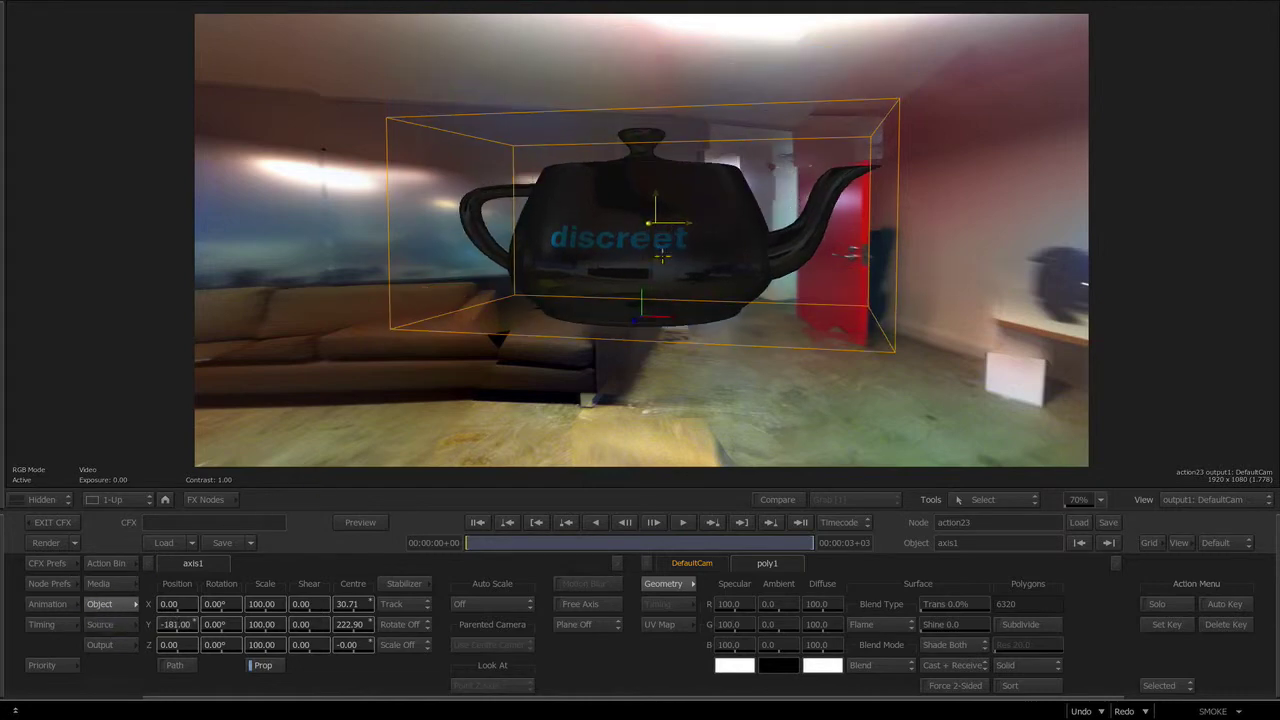
drag(677, 225, 645, 263)
Step: Show the Action schematic and the camera output side by side in a 2-Up layout, with the node tree and teapot framed
key(alt+2)
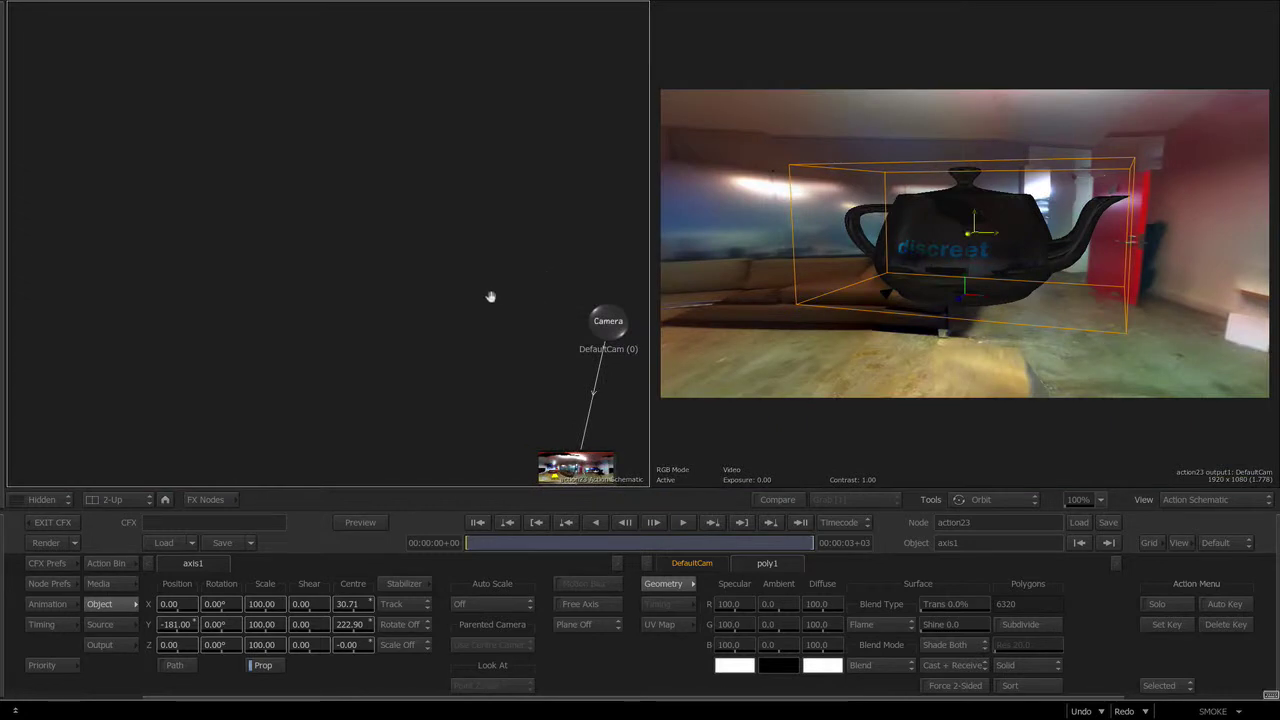
drag(489, 297, 388, 265)
drag(417, 317, 317, 209)
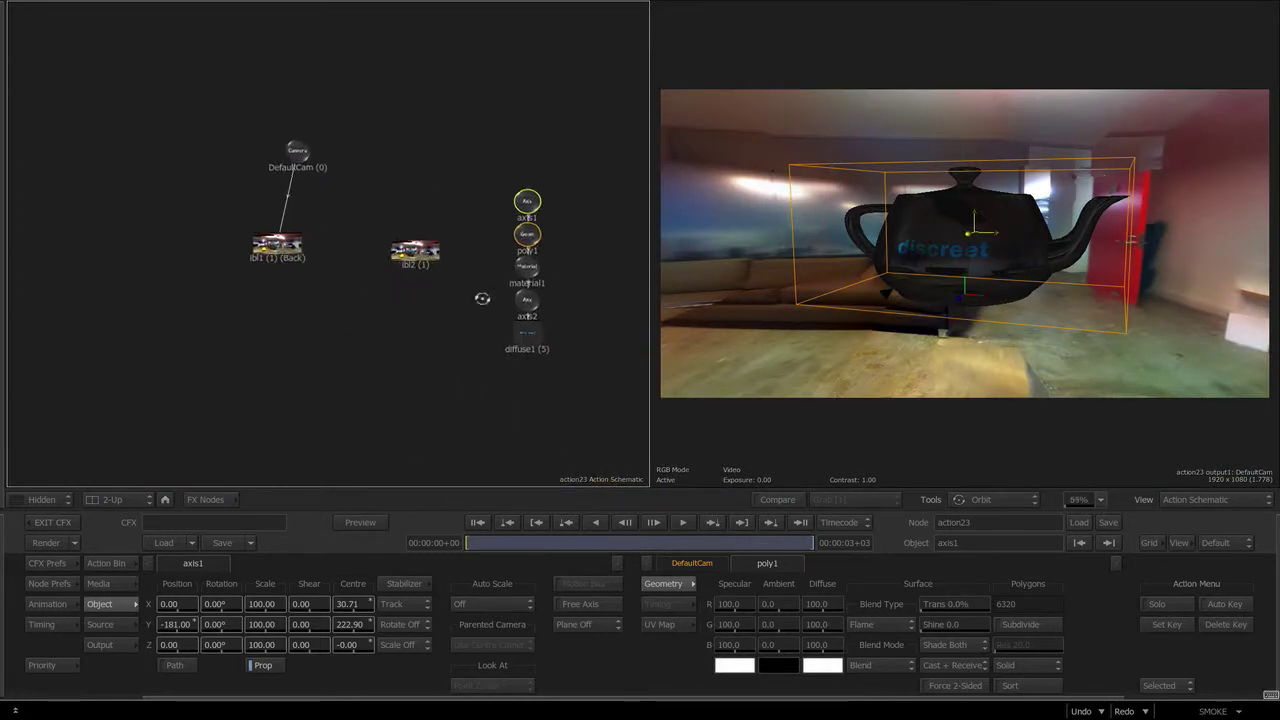
drag(918, 262, 892, 177)
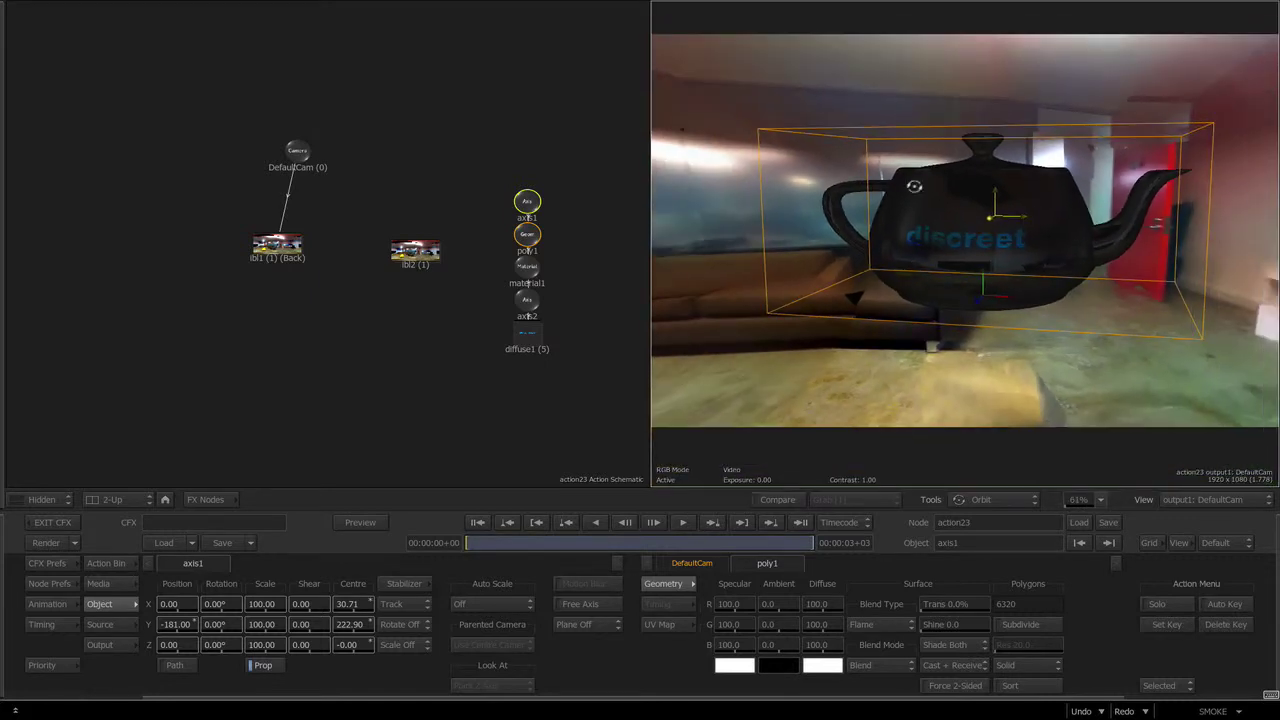
drag(837, 331, 785, 306)
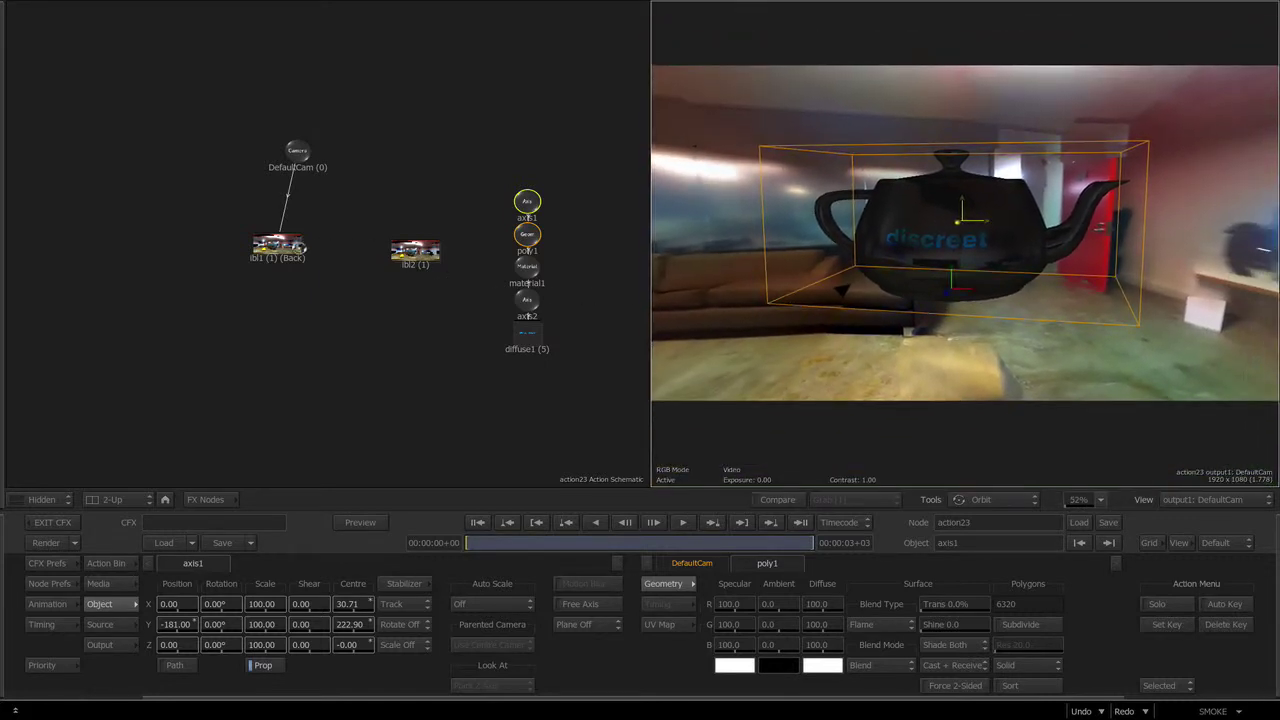
Step: Reposition the ibl1 and ibl2 nodes and link the teapot's poly1 geometry node to ibl2
drag(412, 262, 402, 262)
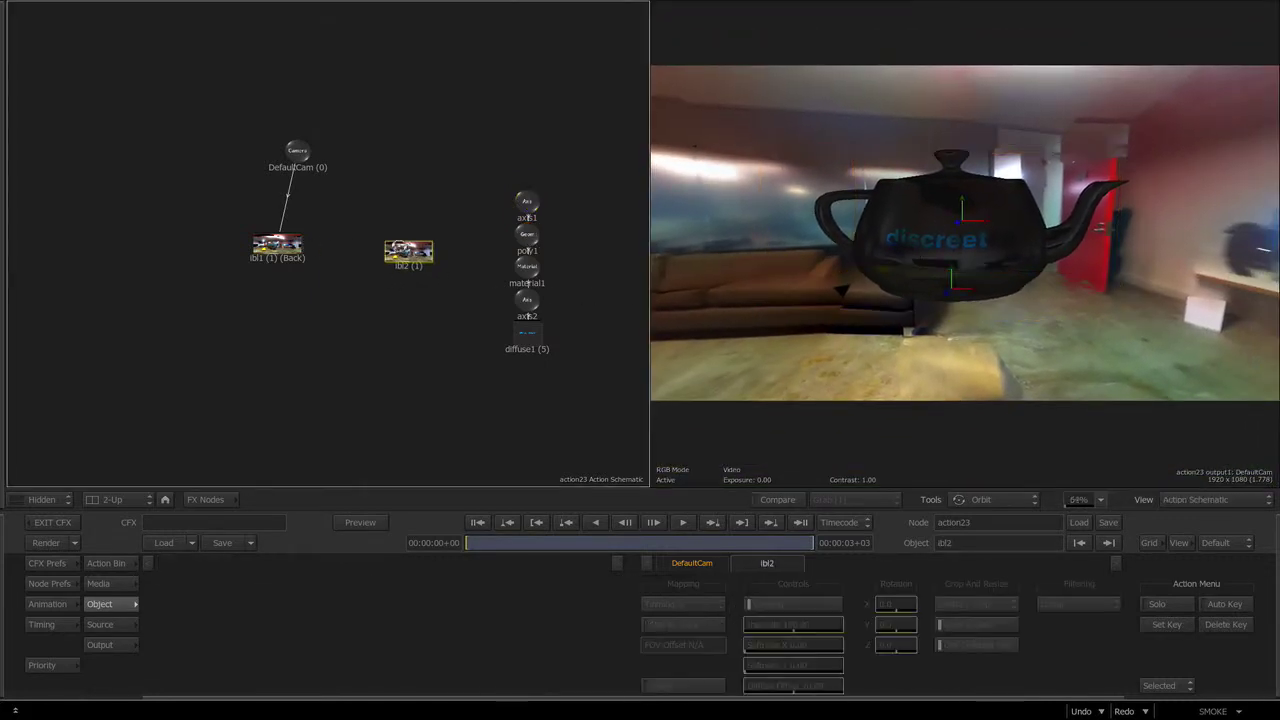
click(277, 247)
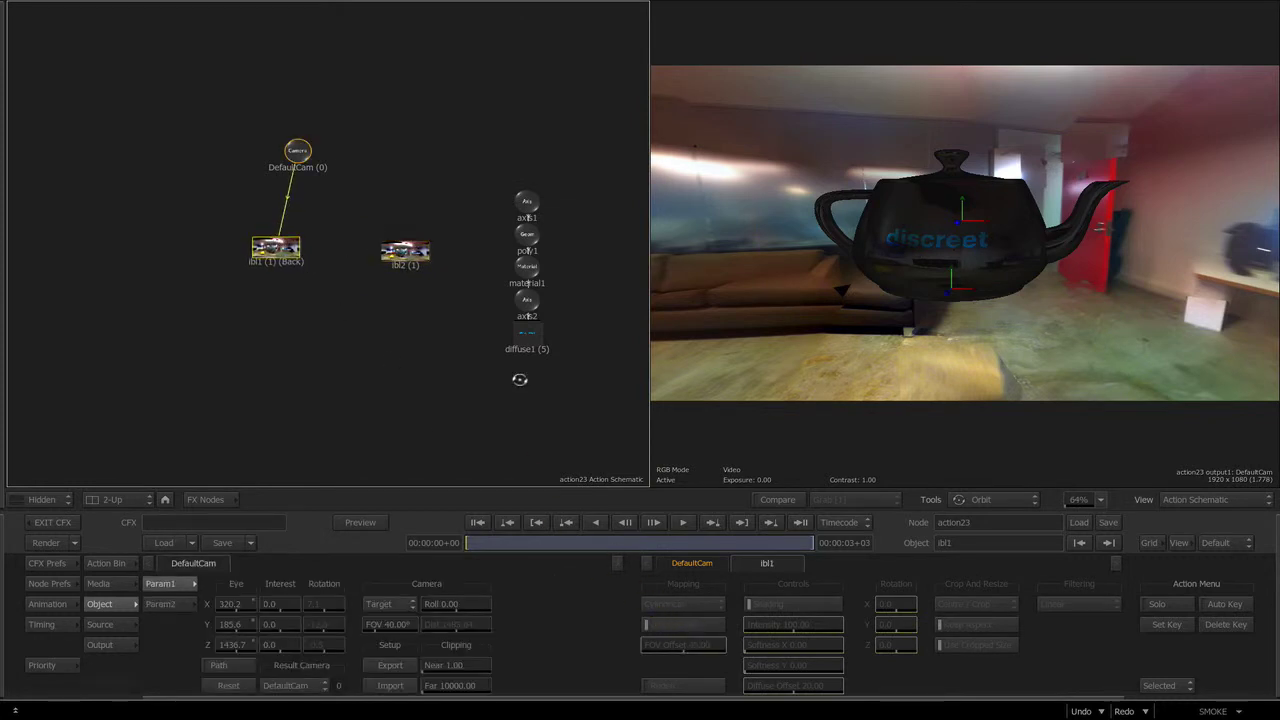
scroll(357, 280, up, 3)
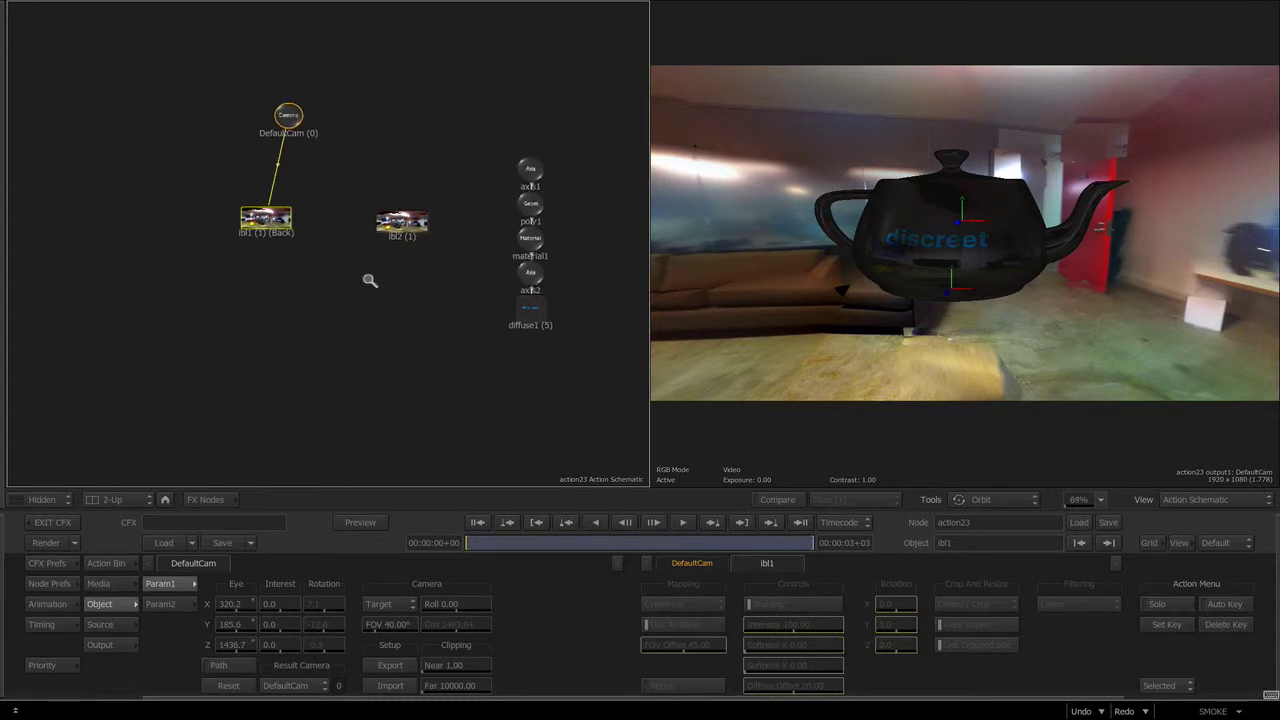
drag(232, 204, 261, 219)
drag(425, 218, 425, 271)
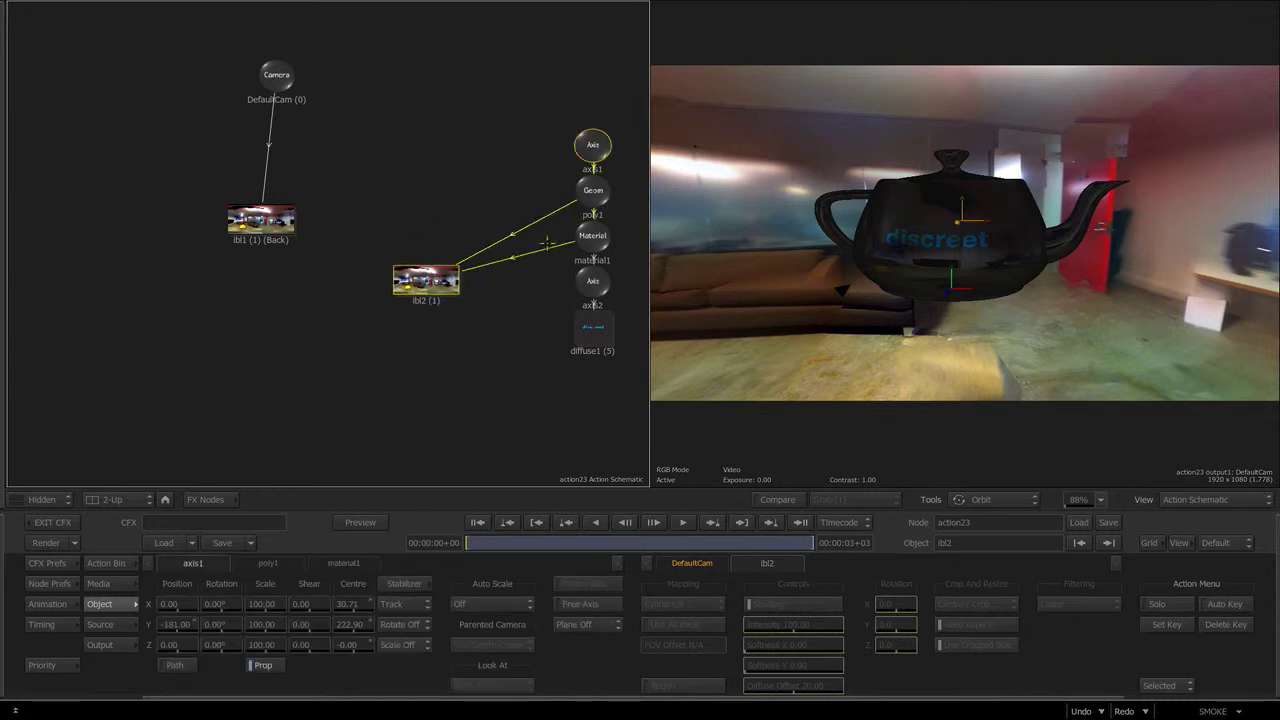
drag(521, 290, 516, 290)
Step: Hide the ibl1 background node and inspect the ibl2 reflections on the teapot up close
drag(266, 240, 270, 237)
key(shift+h)
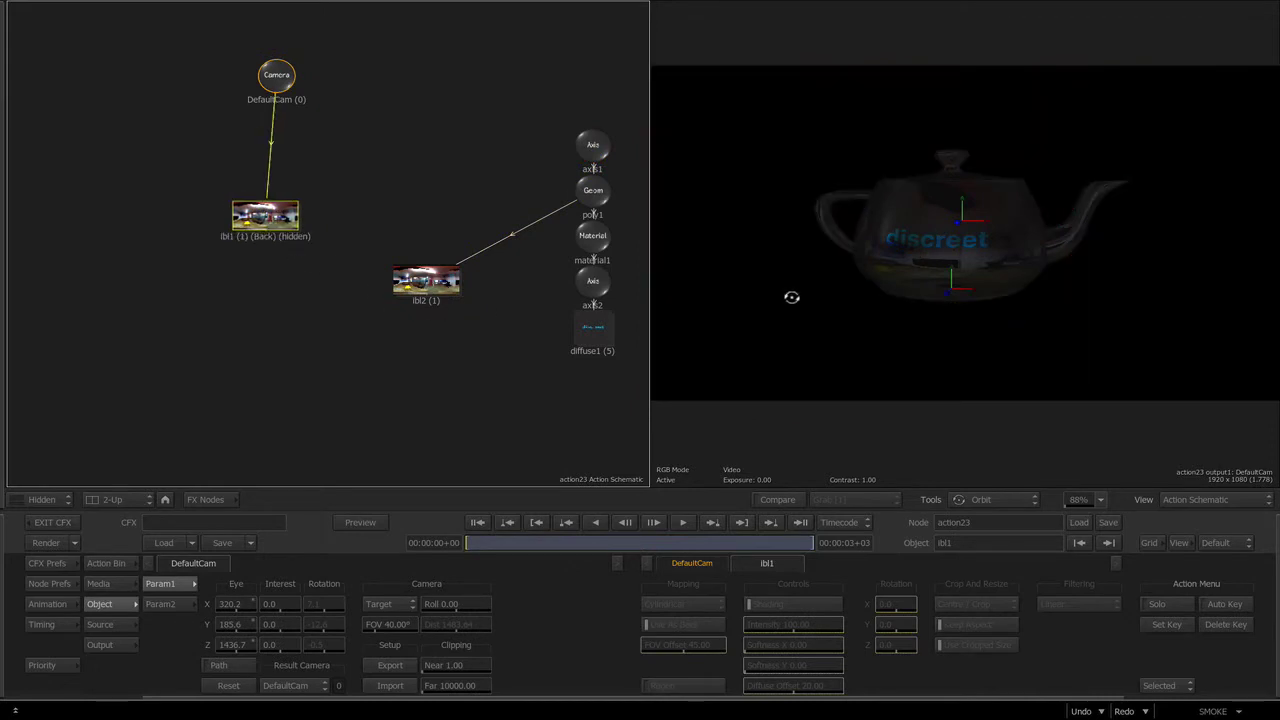
drag(840, 346, 992, 230)
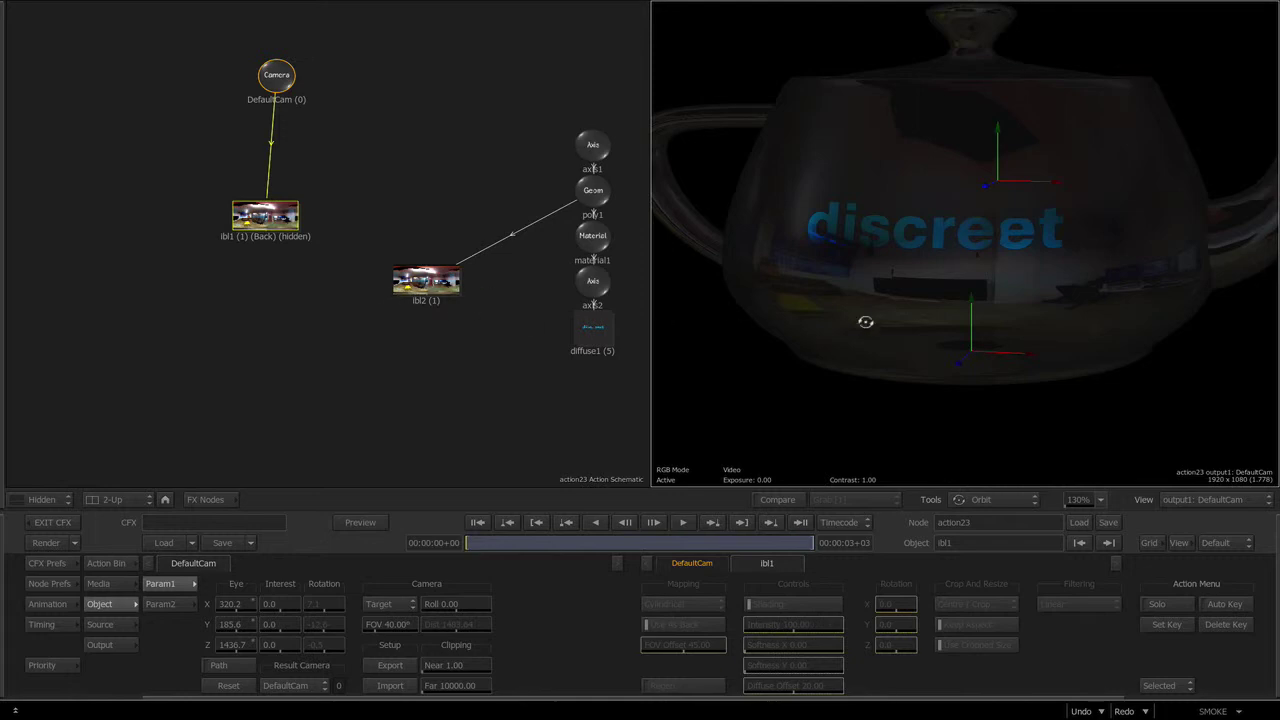
drag(903, 300, 864, 295)
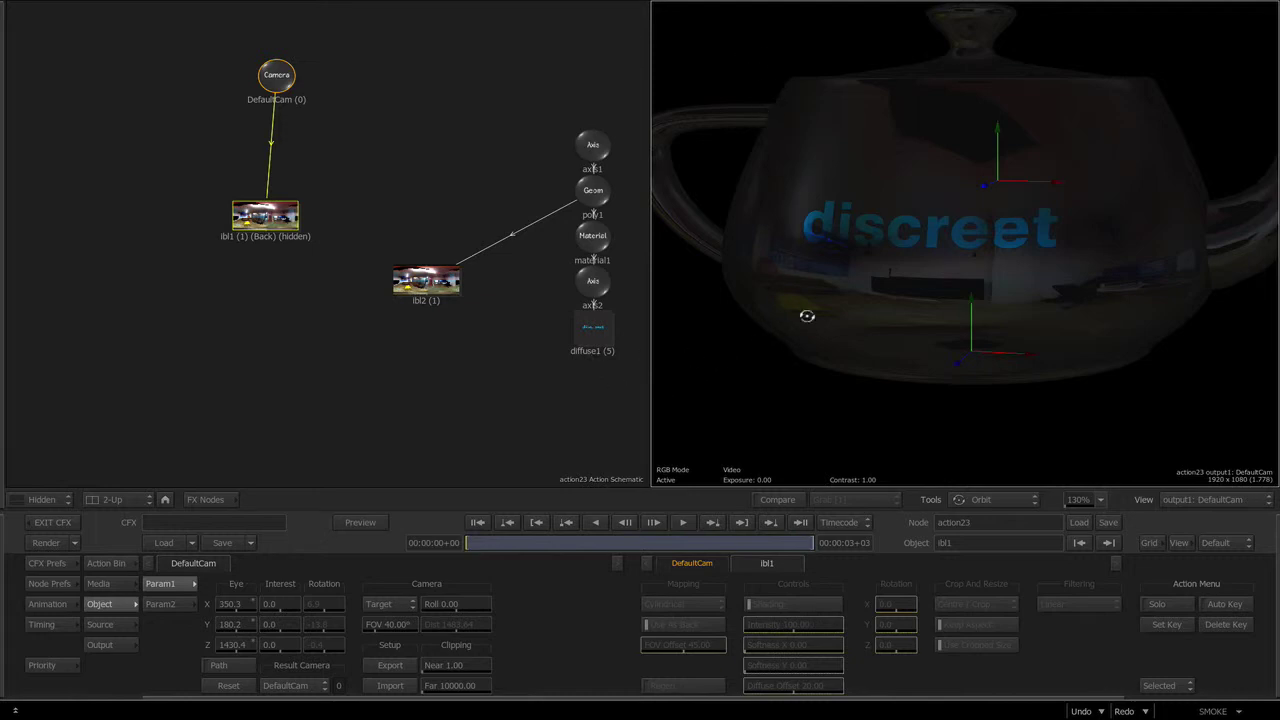
Step: Open the ibl_controller22 Matchbox with the Context 1 output in view and set its intensity to 1200
key(Escape)
drag(363, 394, 397, 380)
double_click(356, 286)
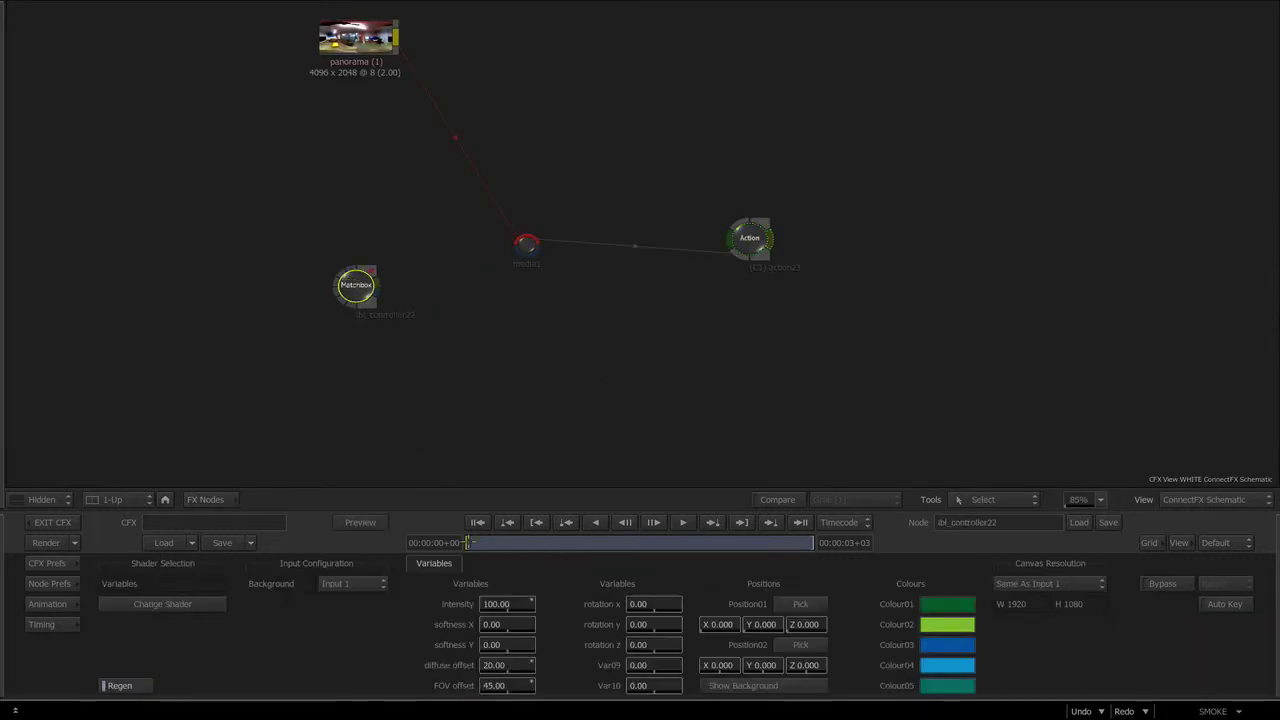
key(1)
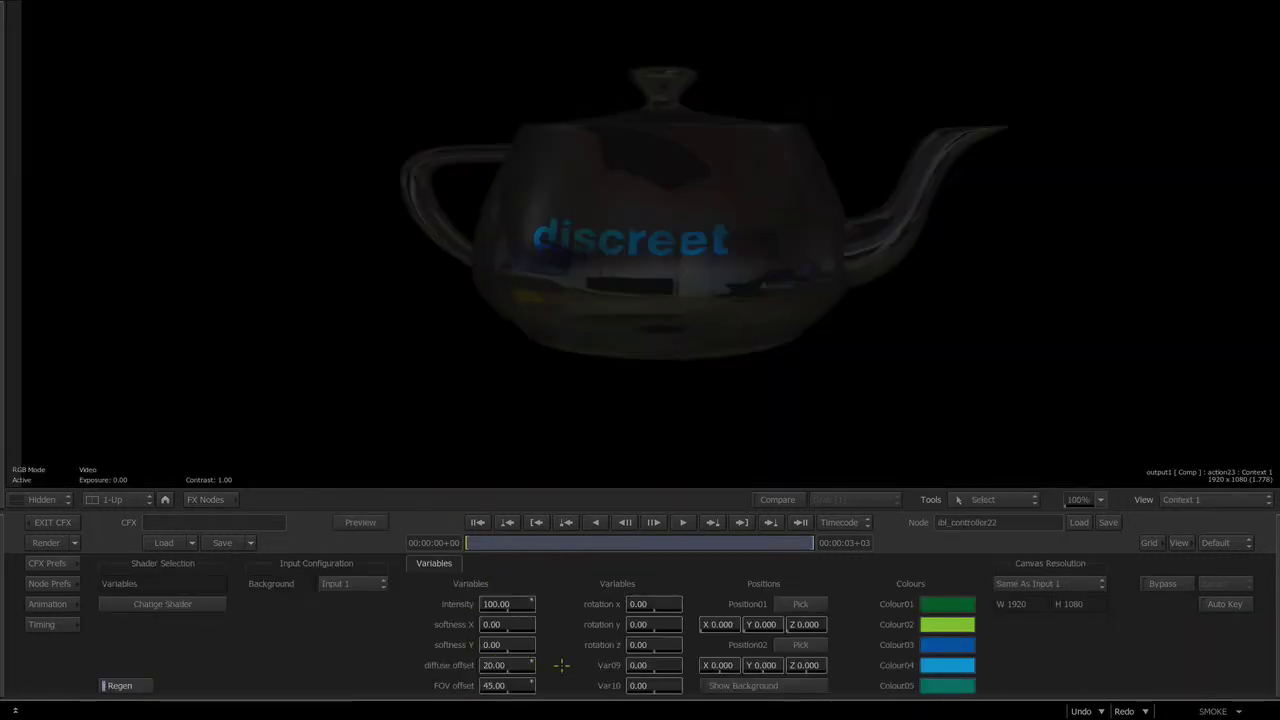
click(491, 667)
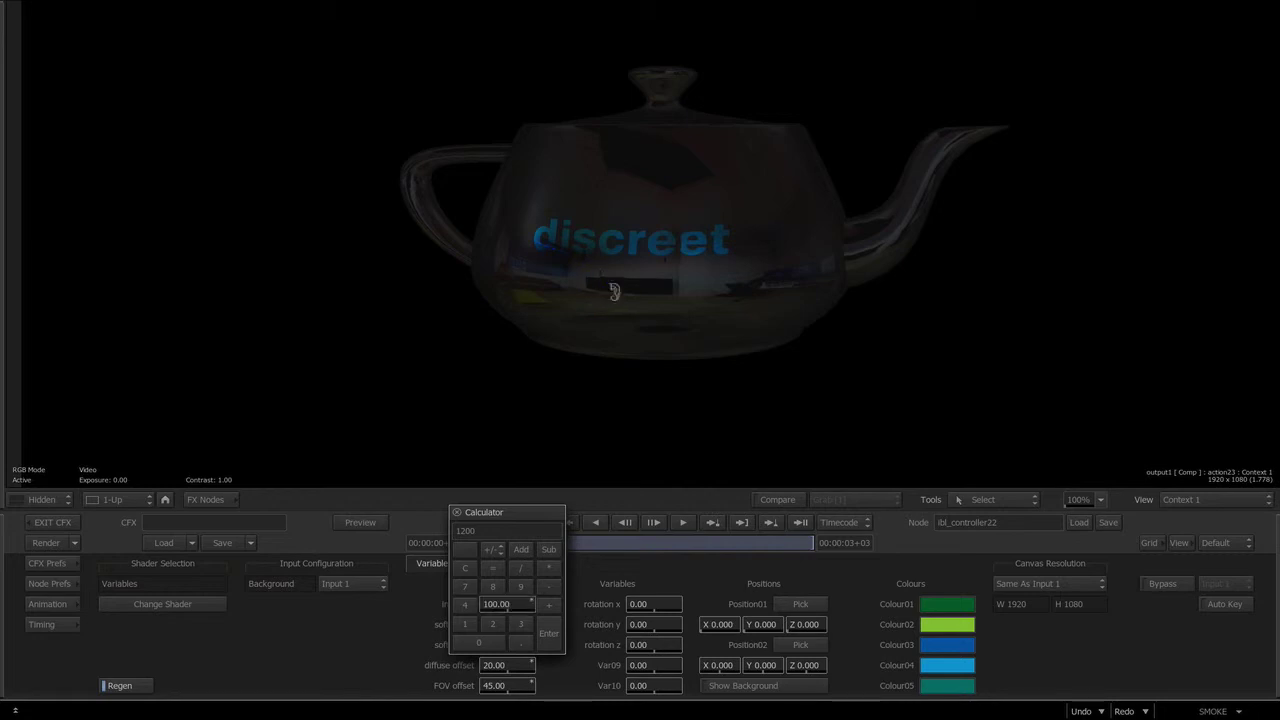
key(Return)
Step: Return to the ConnectFX schematic and open action23 to view the teapot in its output
key(Escape)
click(743, 245)
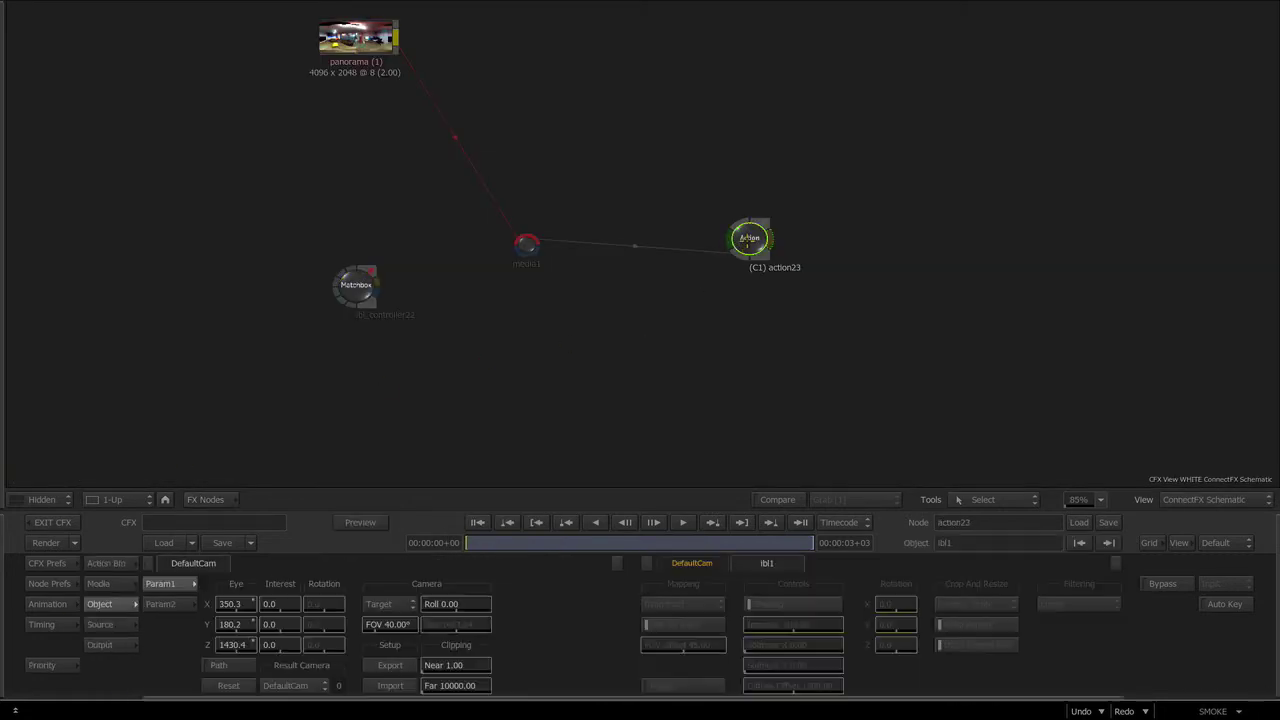
key(F4)
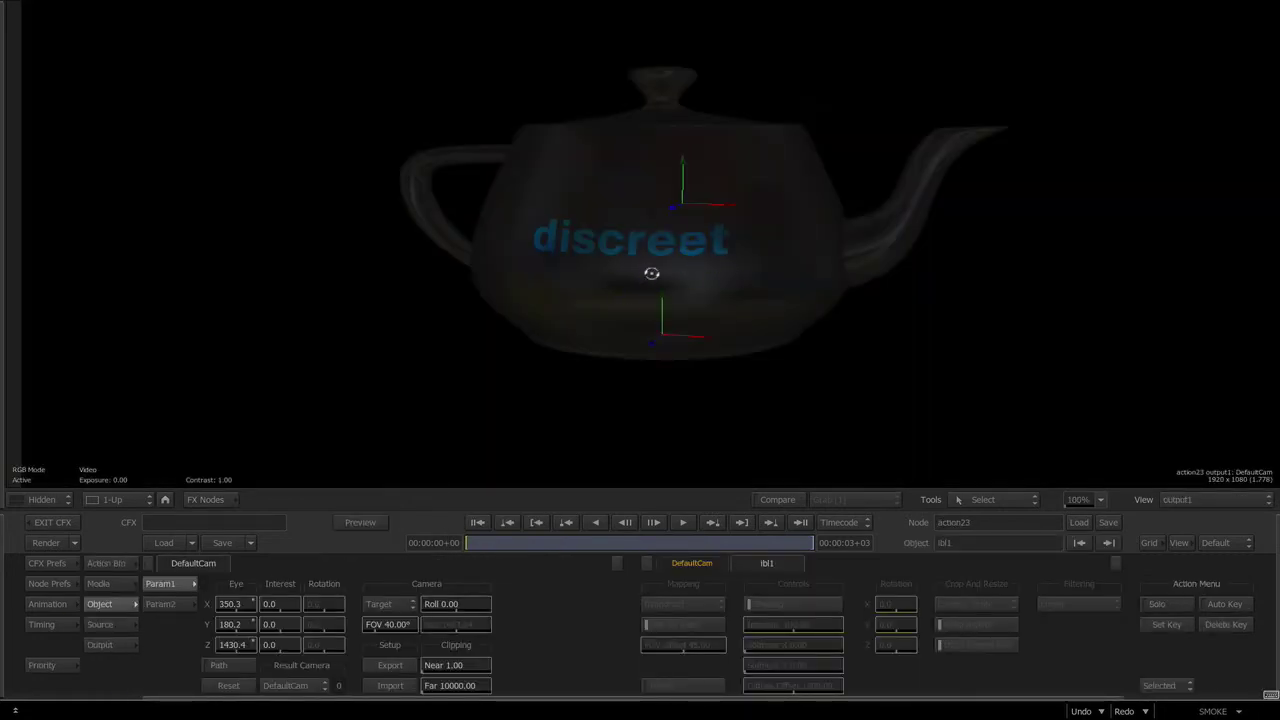